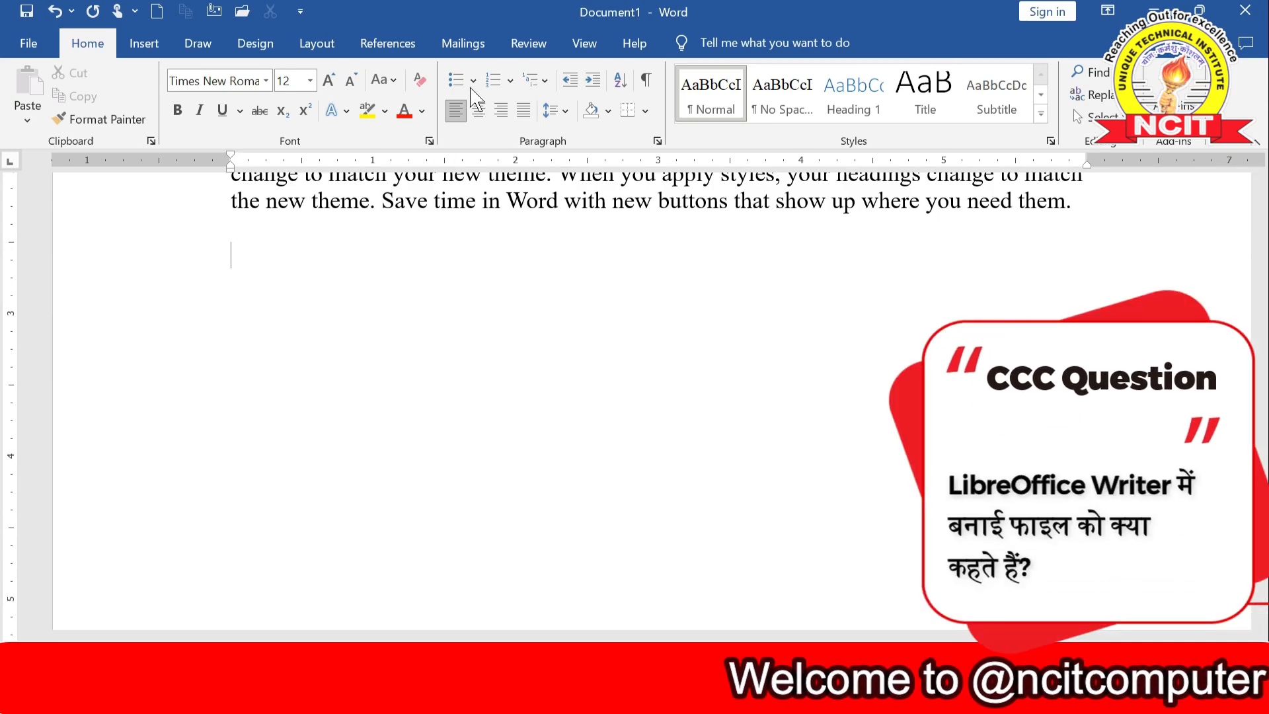
Start a bulleted list with the solid round bullet below the last paragraph and enter "jjggfdjgdfjkgdfjgjgjgjgkljggd" as its first item.
click(472, 81)
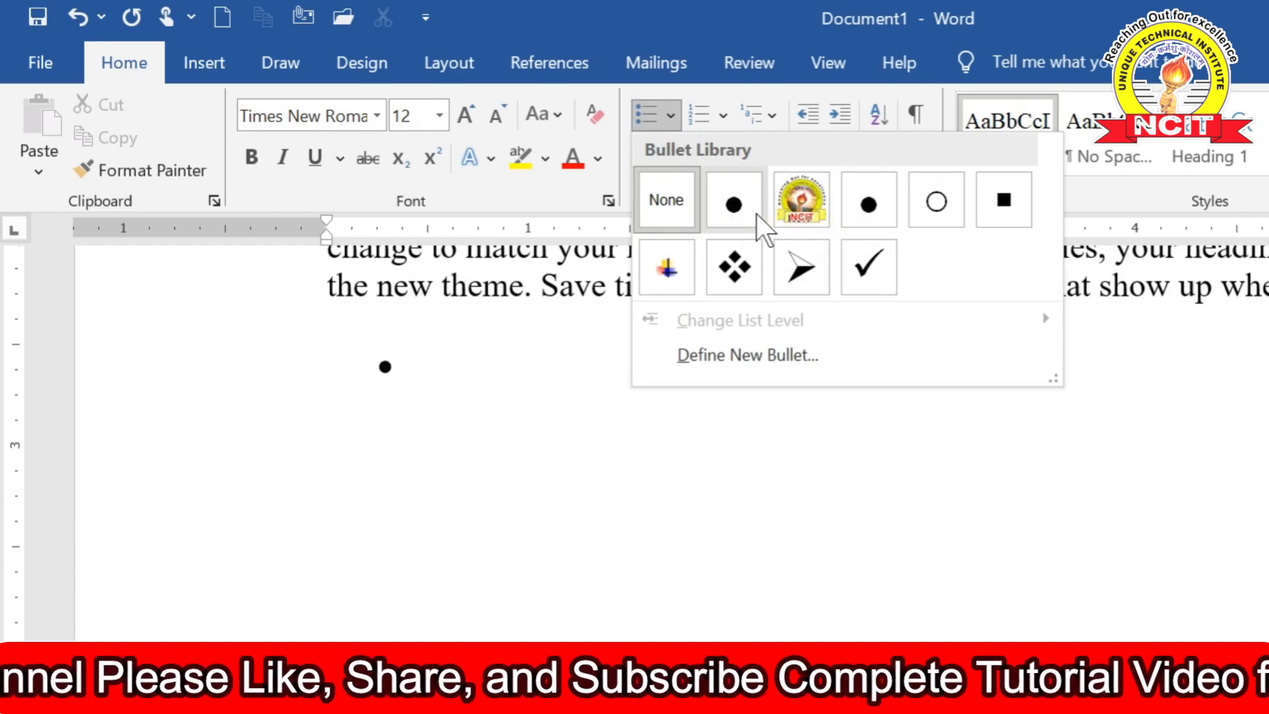
click(735, 204)
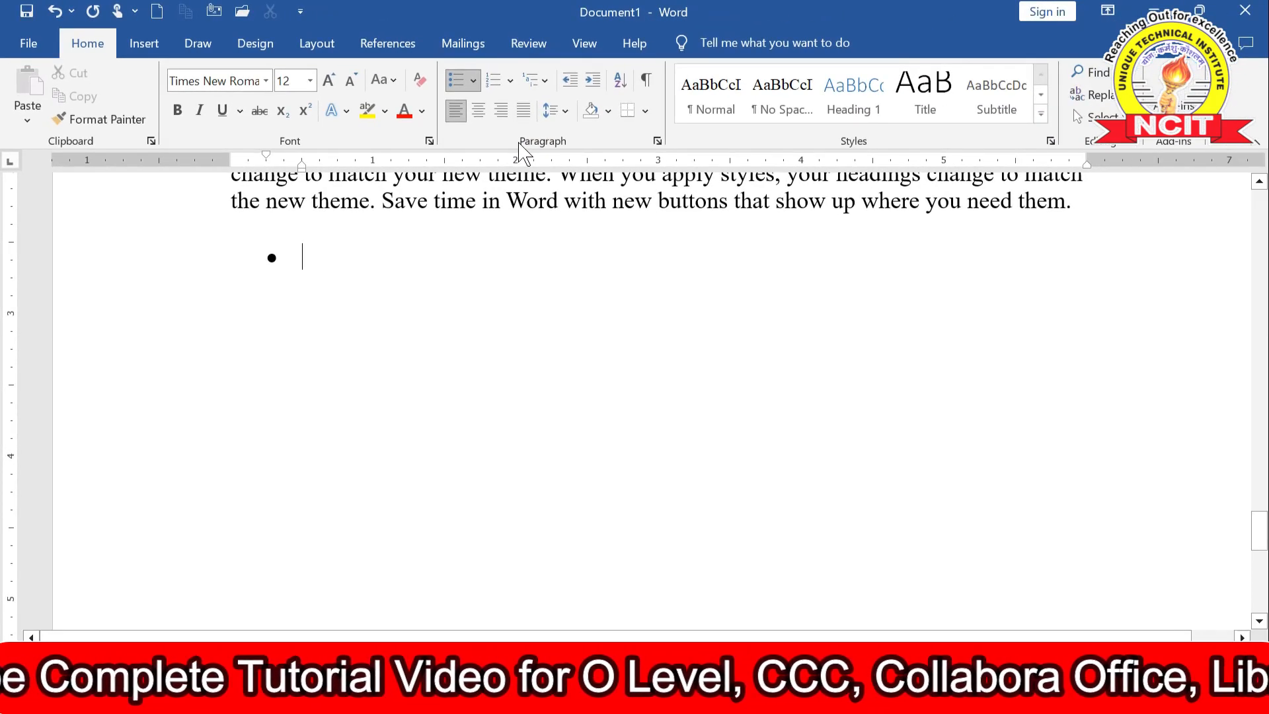
text(jjggfdjgdfjkgdfjgjgjgjgkljggd)
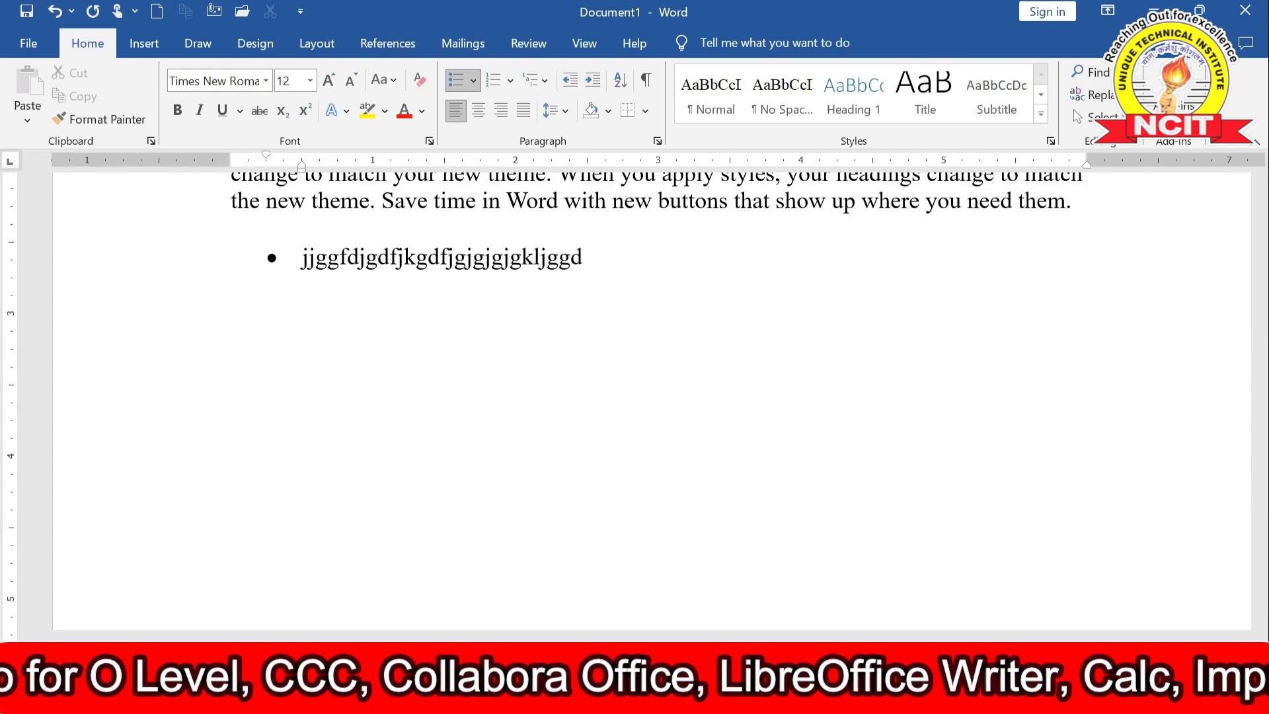
Add four more lines of random placeholder text as further bulleted items, for a five-item list.
key(Return)
text(jdfkjgdkfgjfdgfdgfjdgjldfkgjlkjgf)
key(Return)
text(fdgjdfkjkgj dfgj gj)
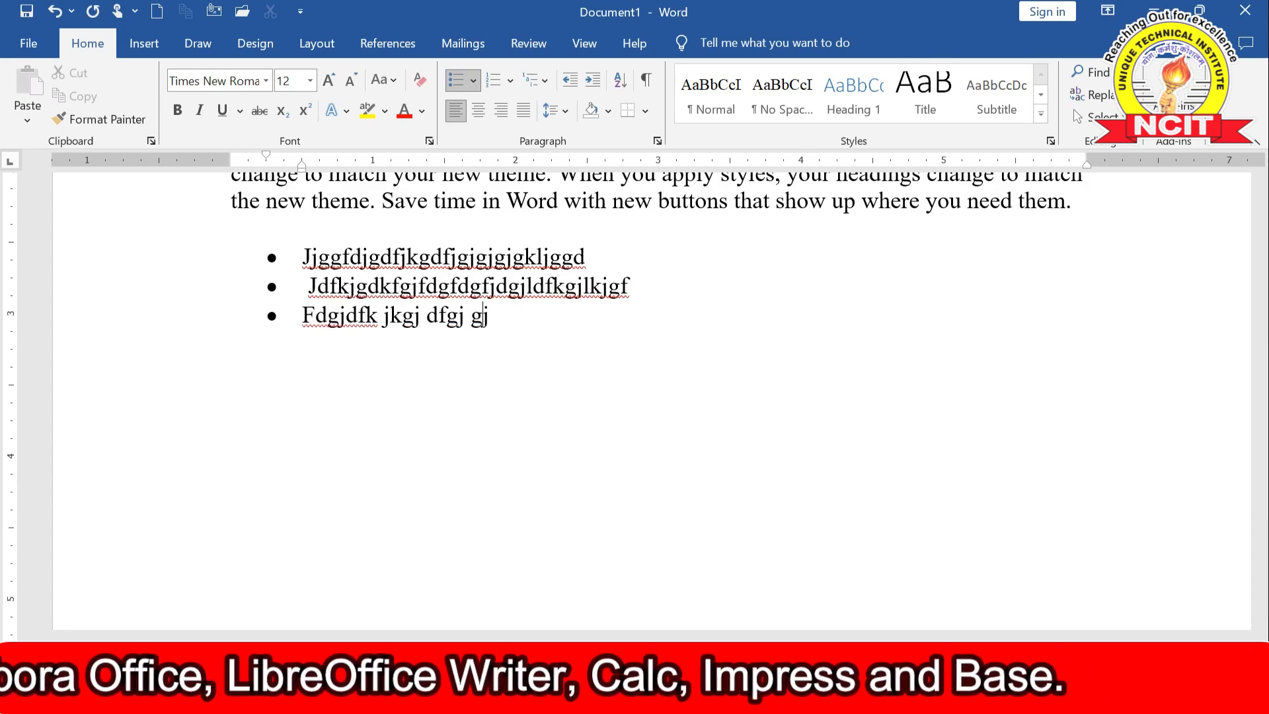
text(kdfjglkdfjgd fjgdg)
key(Return)
text(gfdgfd)
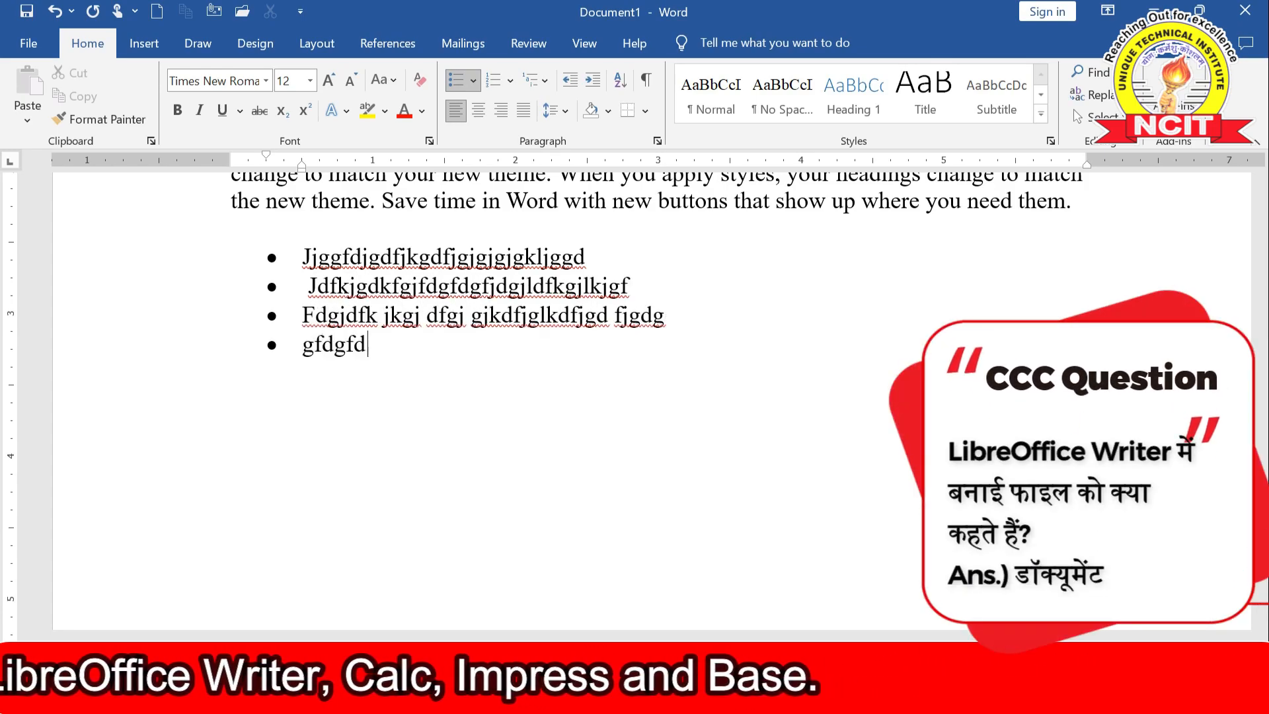
text( gjdfkgjdfgjkldfj glkdjfg jlgkfg)
key(Return)
text(fgdgf dgfdjgfdjglkjglkjldkgjfldjglfkjgldfg)
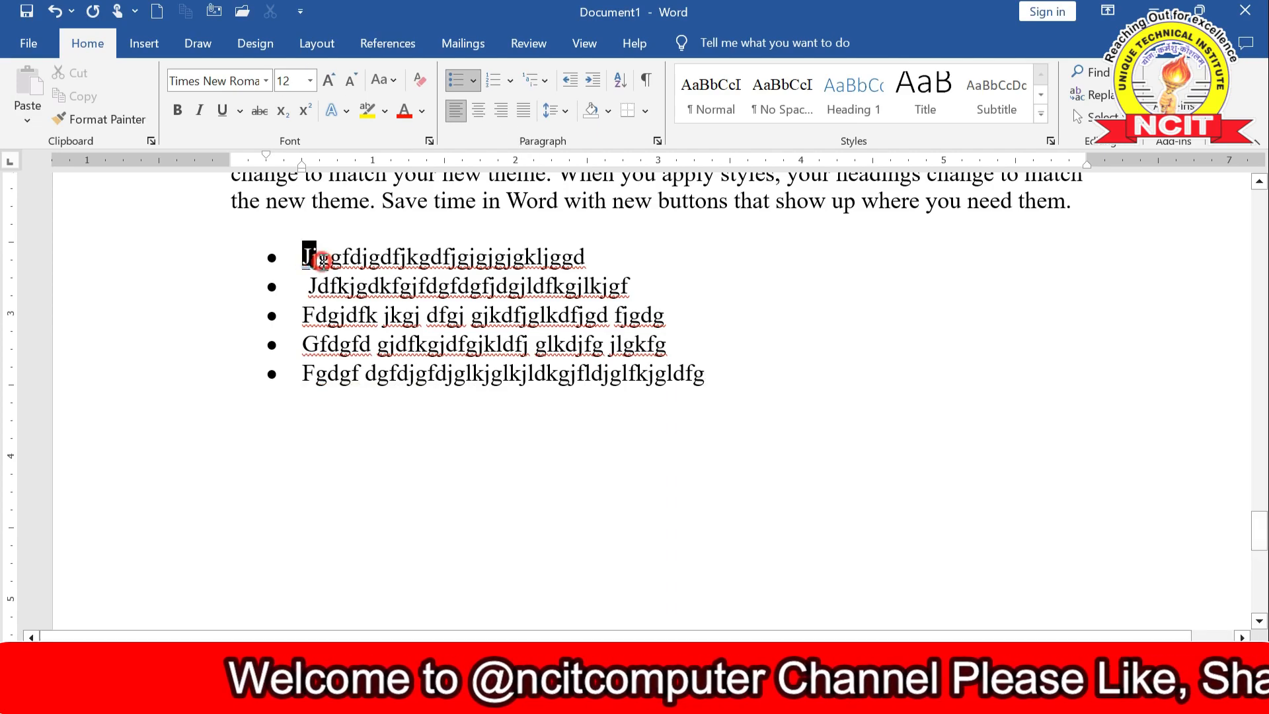
Change all five bulleted items to list level 2.
drag(322, 260, 674, 383)
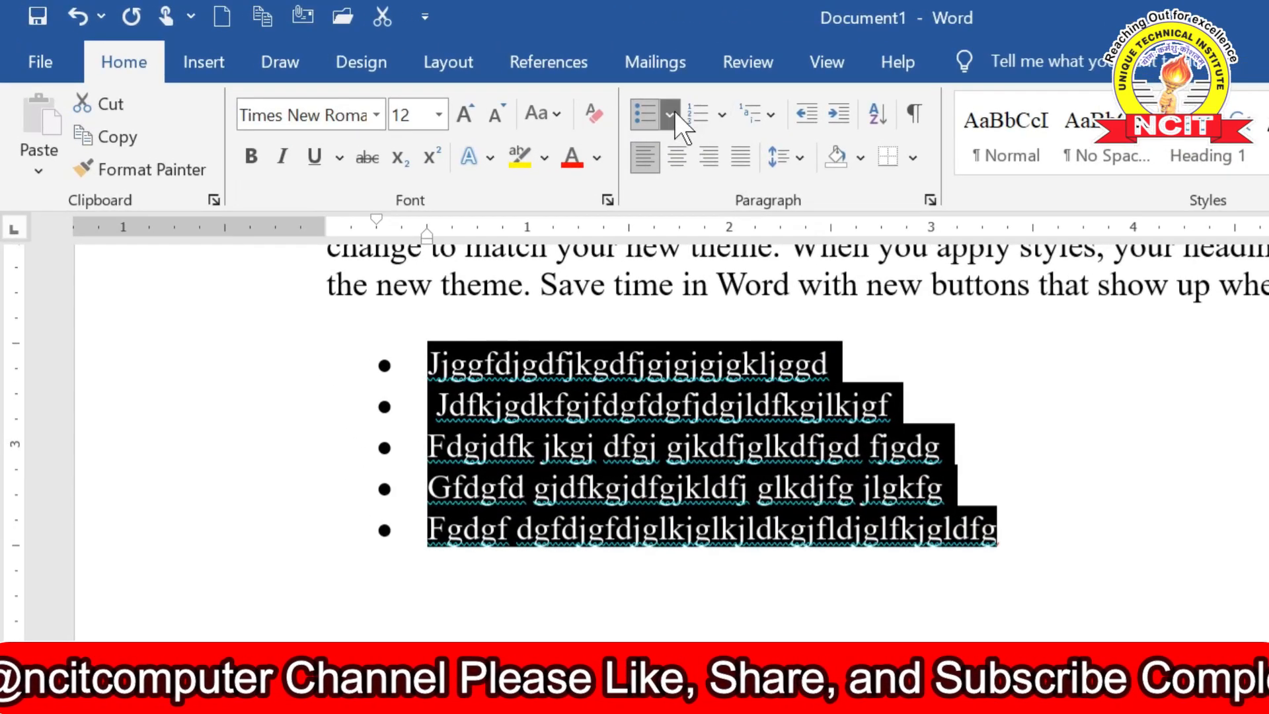
click(671, 114)
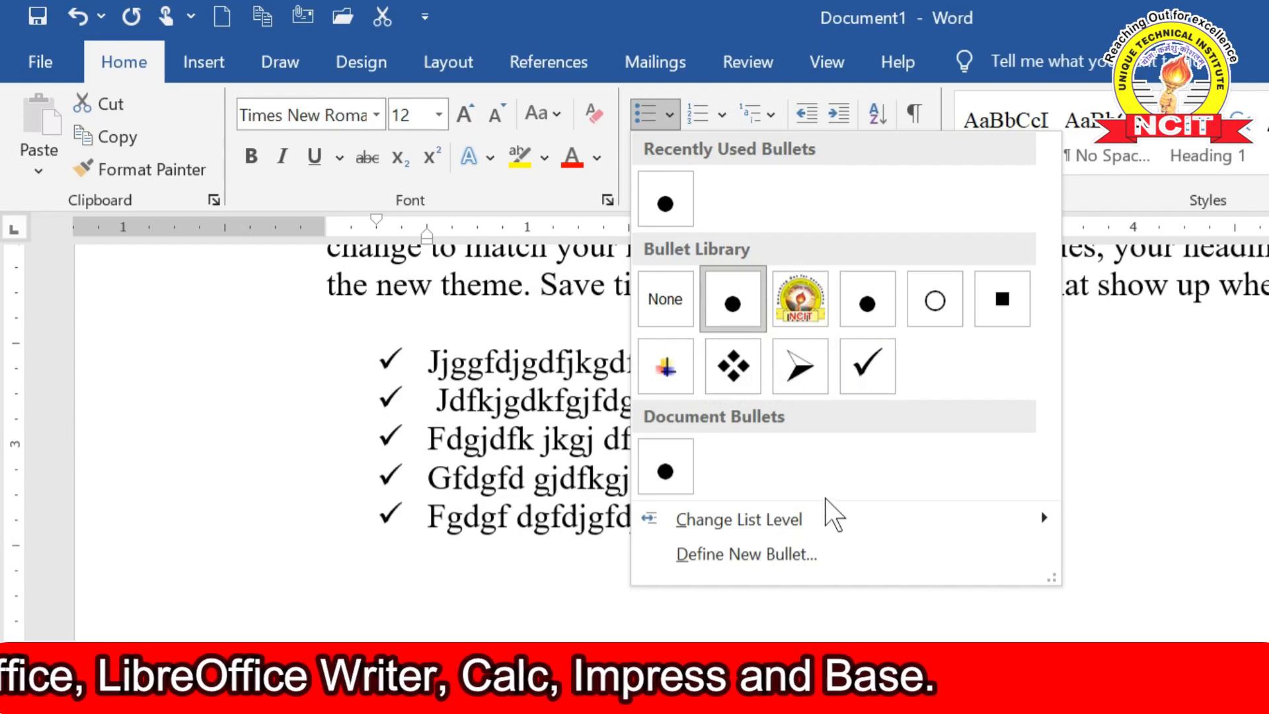
mouse_move(834, 532)
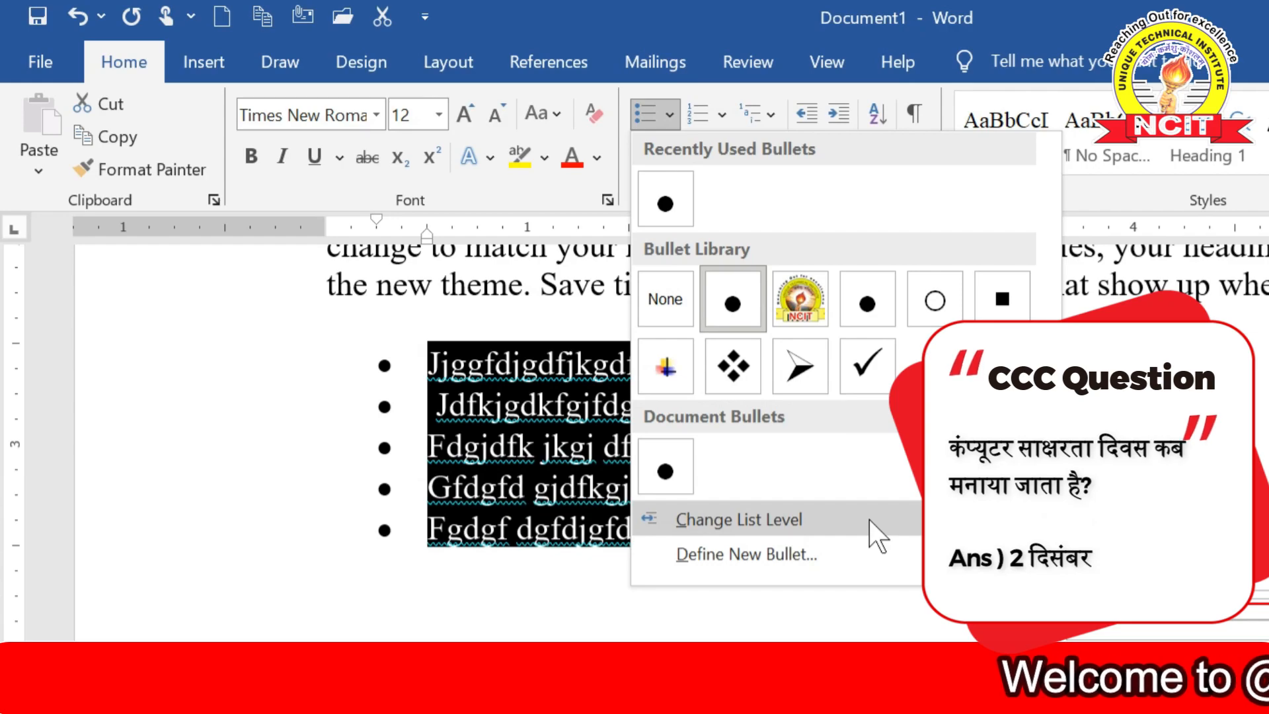
mouse_move(930, 522)
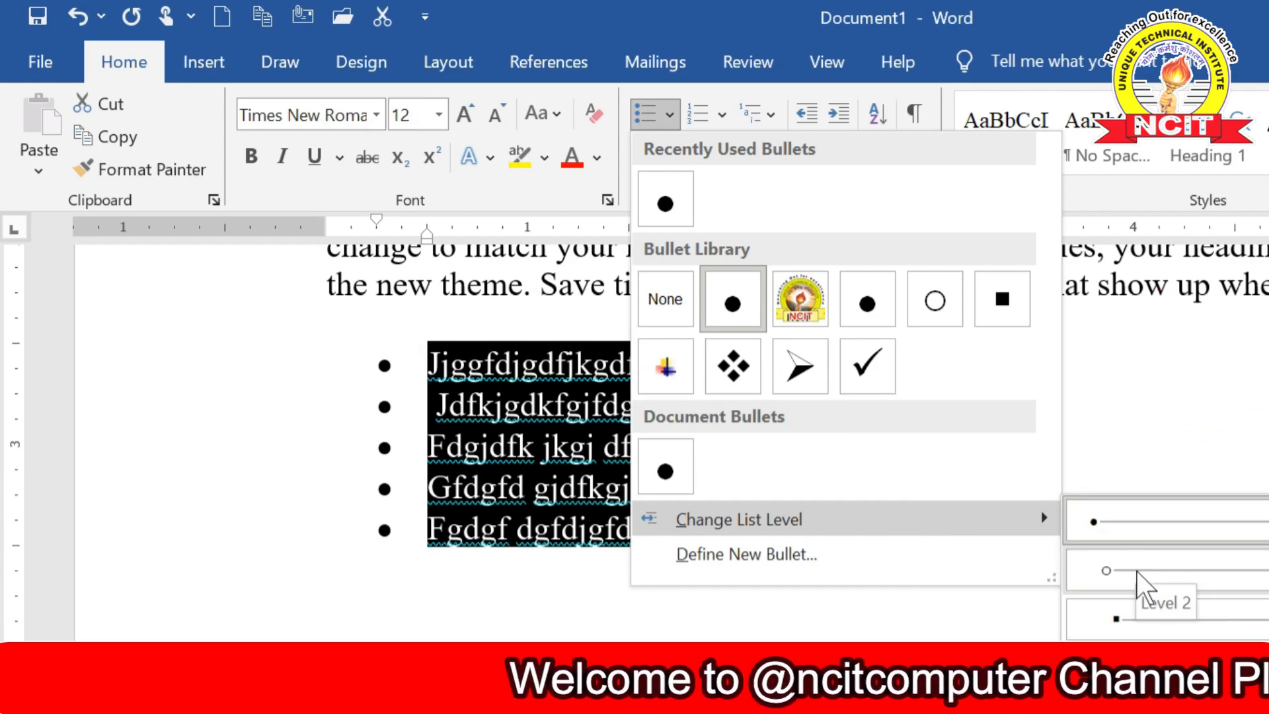
click(1143, 587)
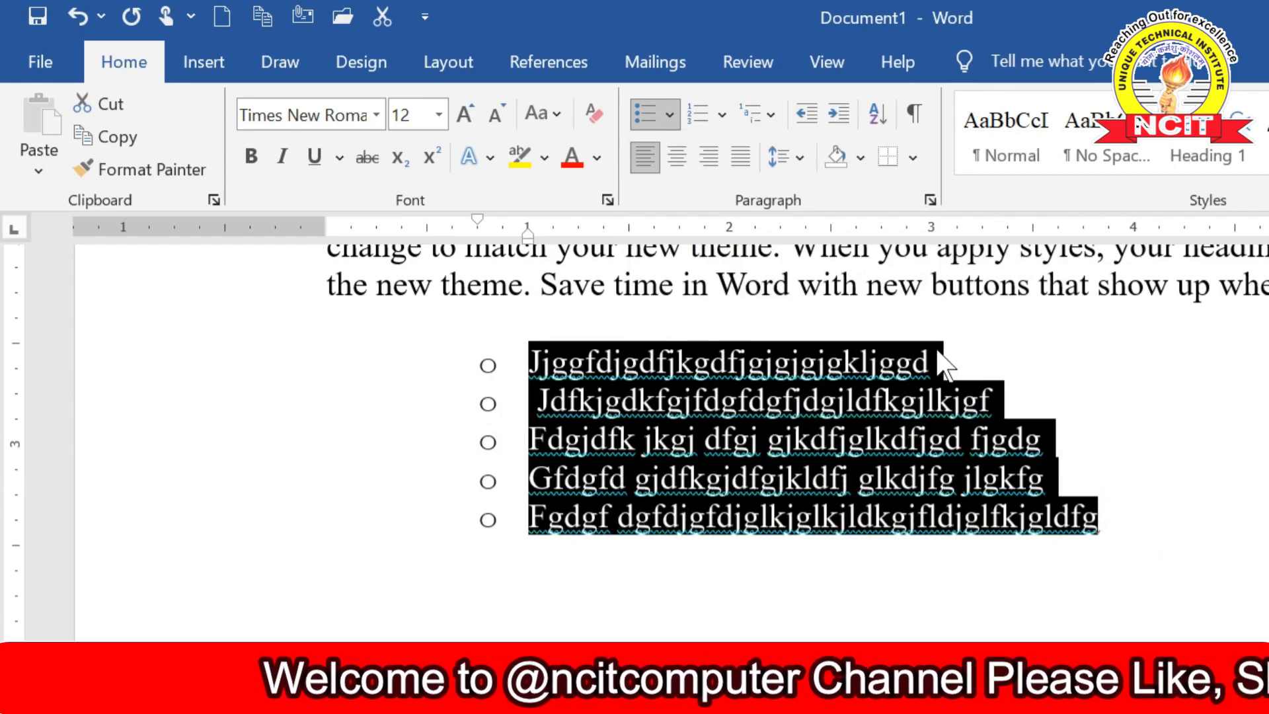
Add three sub-items of placeholder text one level below the first list item: "Fjkjgkdkgfkgl", "Fgfdgfdgfdjgkldfg" and "Gdfgfgkdfgdfgkfd;lgk".
click(942, 357)
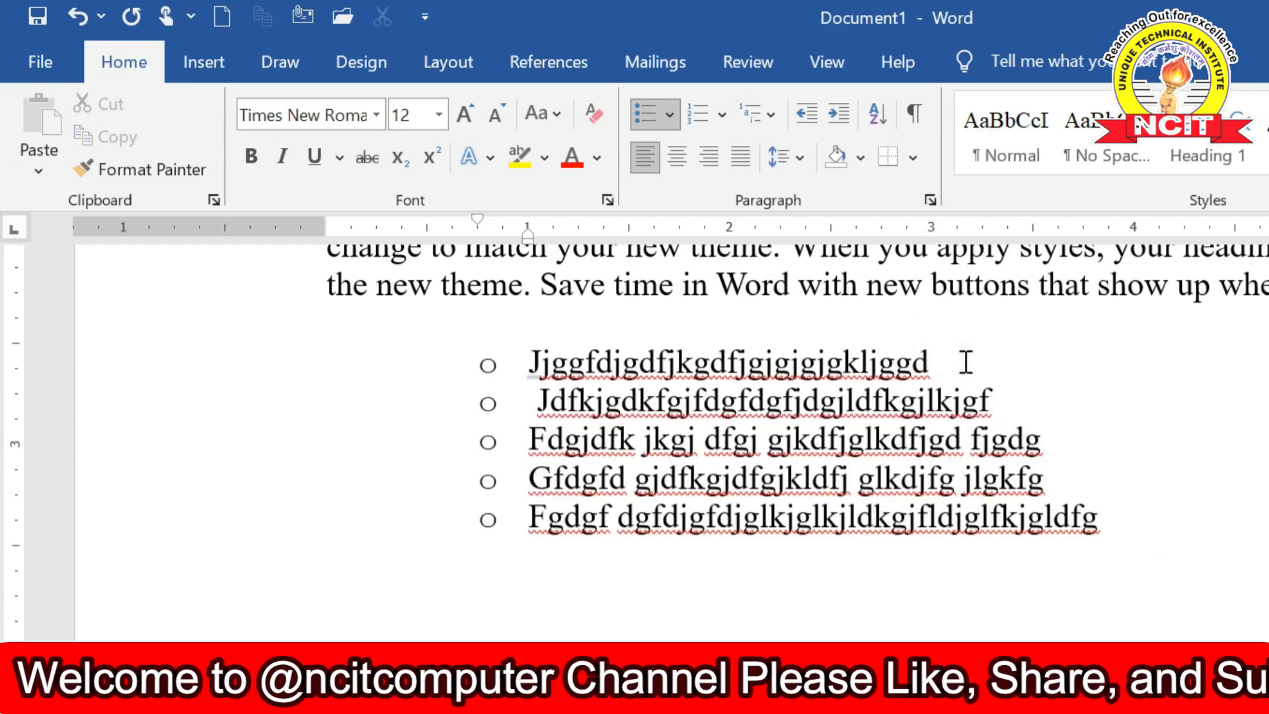
key(Return)
key(Tab)
text(fjkjgk)
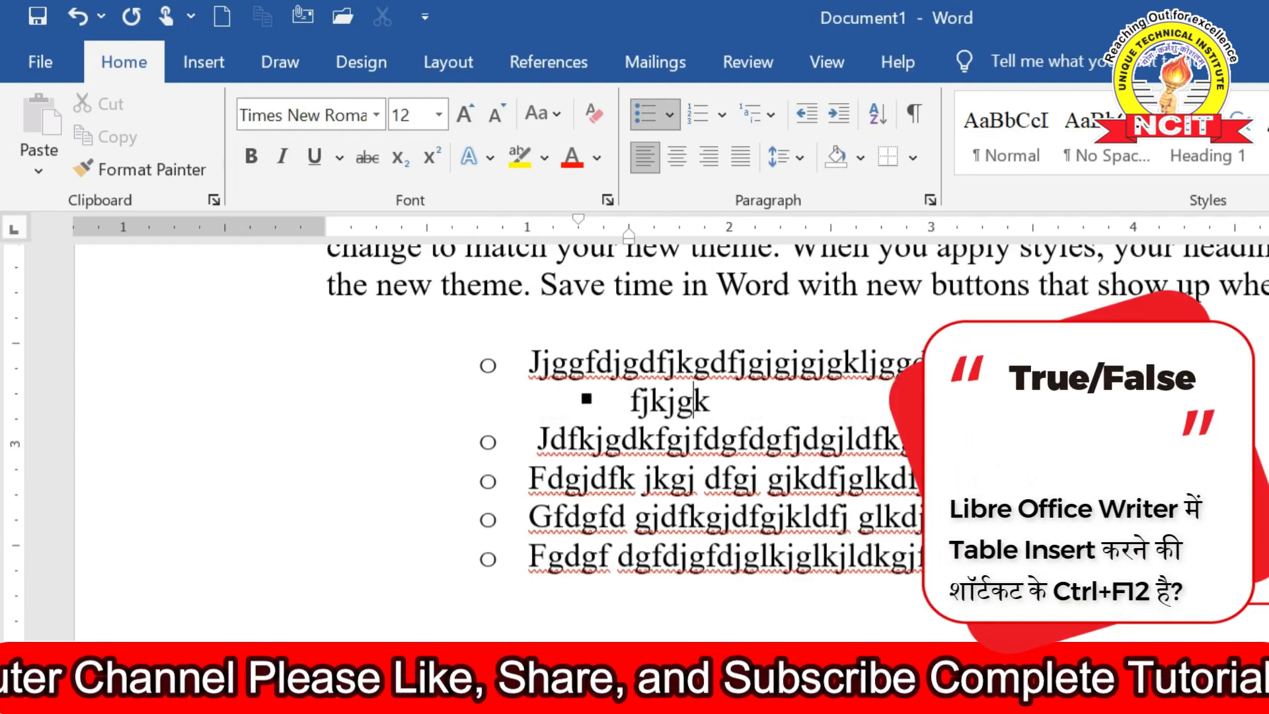
text(dkgfkgl)
key(Return)
text(fgfdgfdgfdjgkldfg)
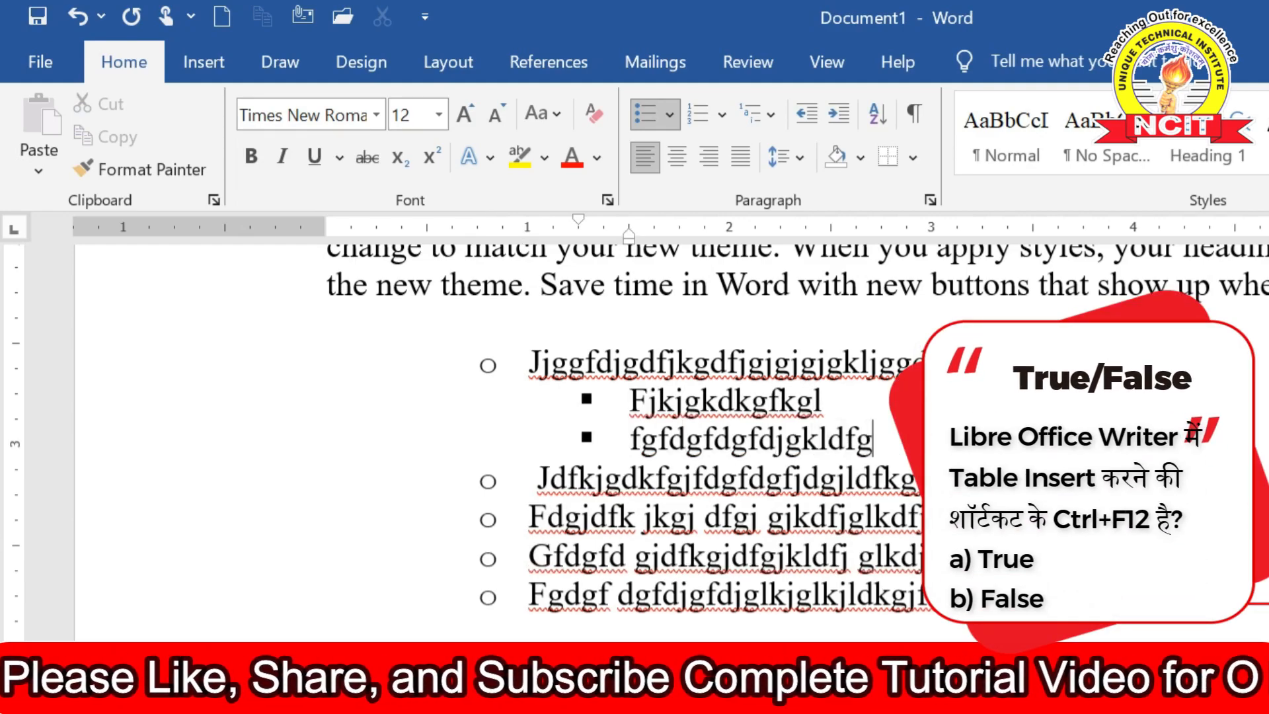
key(Return)
text(gdfgfgkdfgdfgkfd;lg)
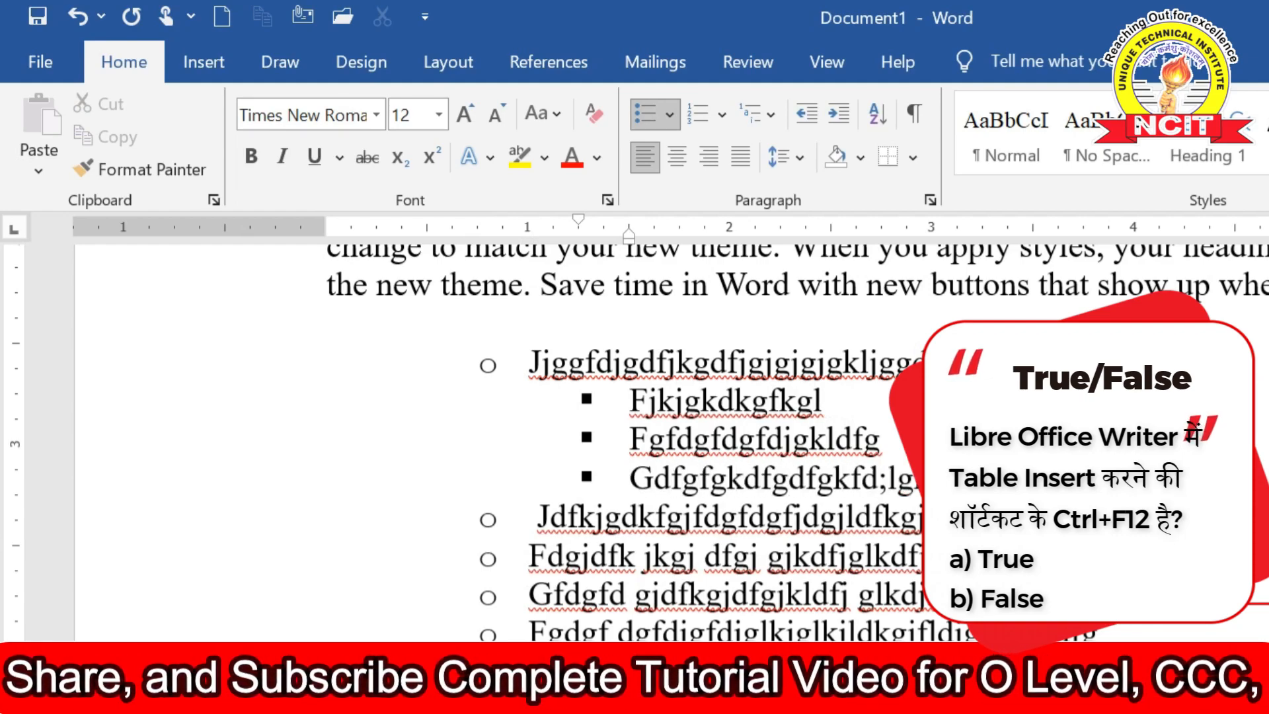
text(k)
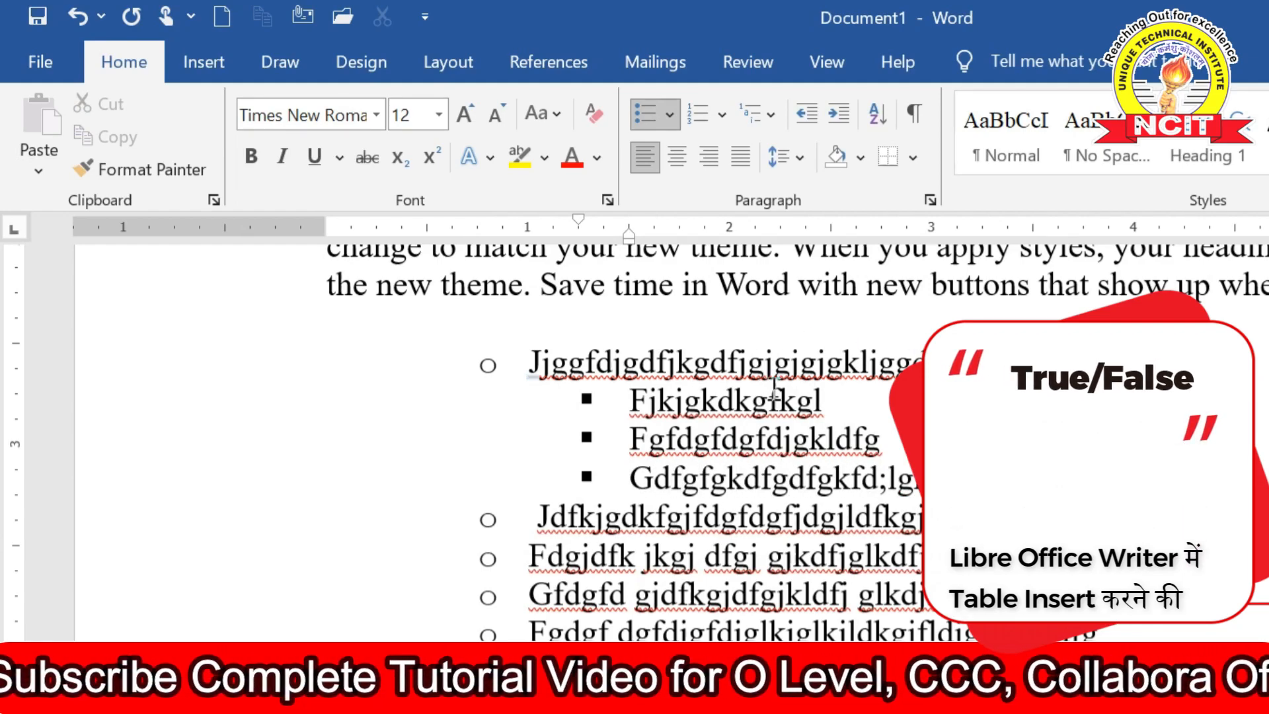
Add two sub-items one level below the item starting "Jdfkjgdk": "Ghghgjhgjh'" and "hgjhgjhgjhgjhgj".
click(1000, 516)
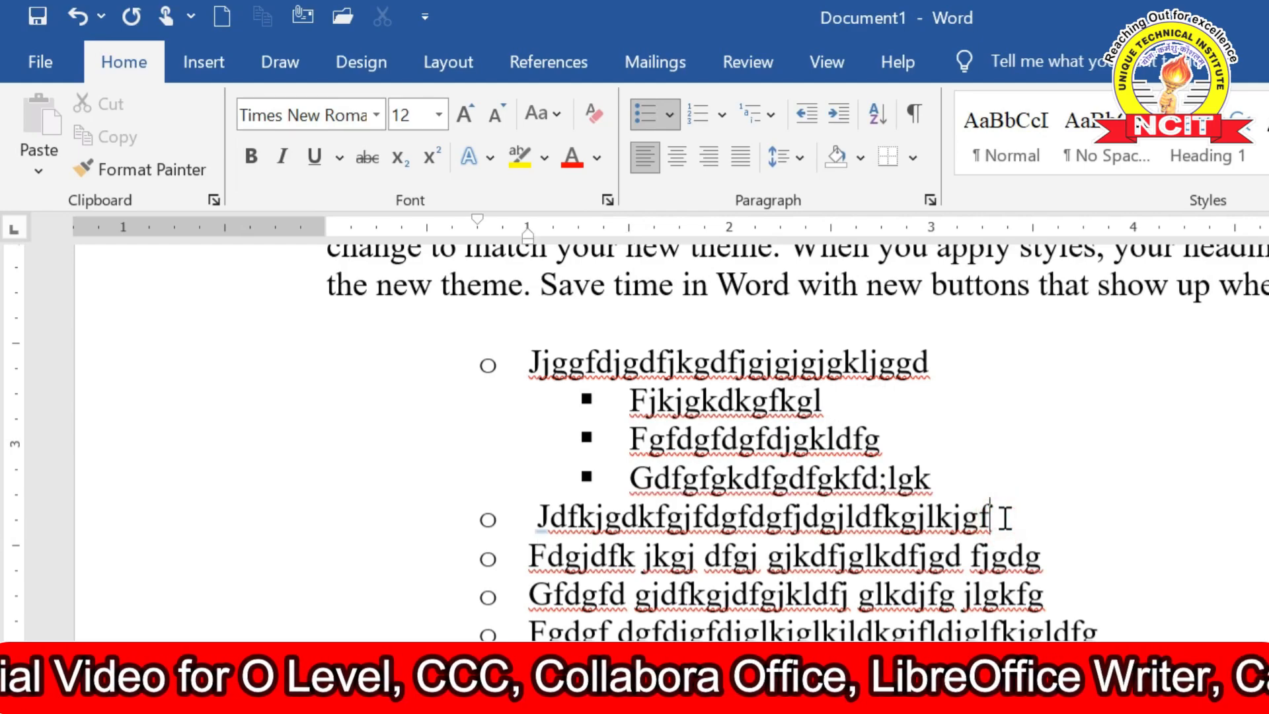
key(Return)
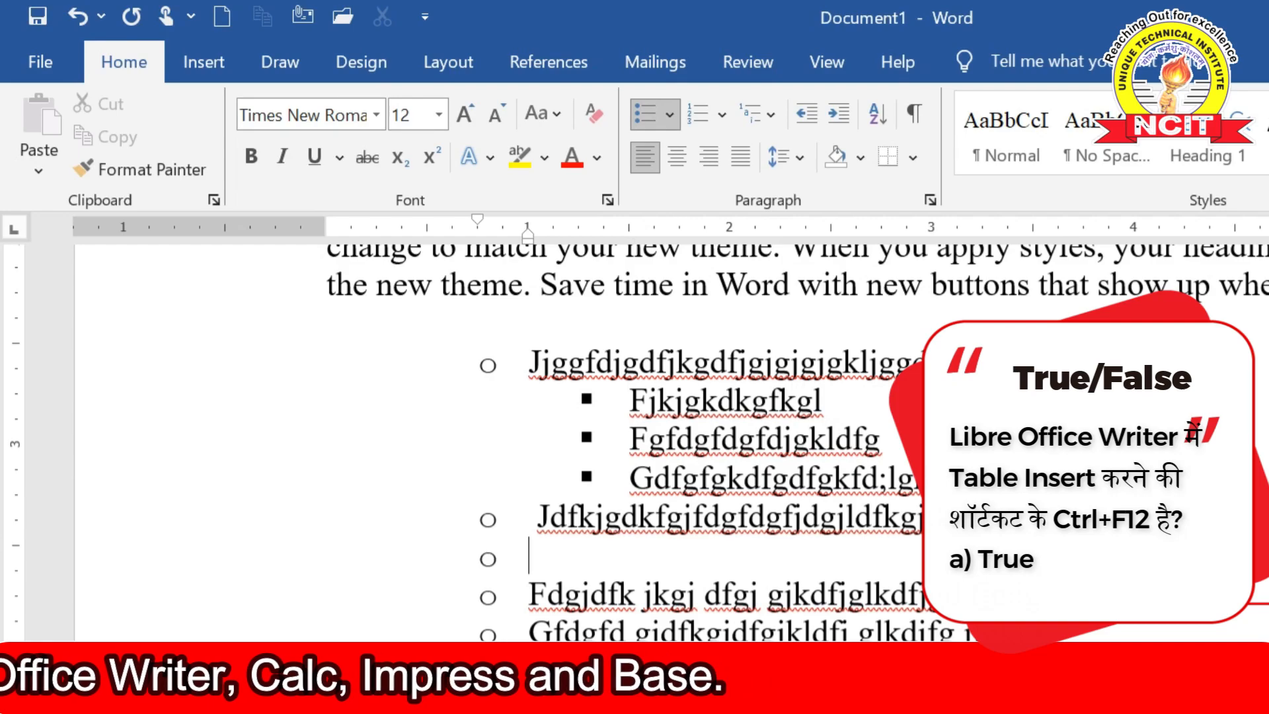
key(Tab)
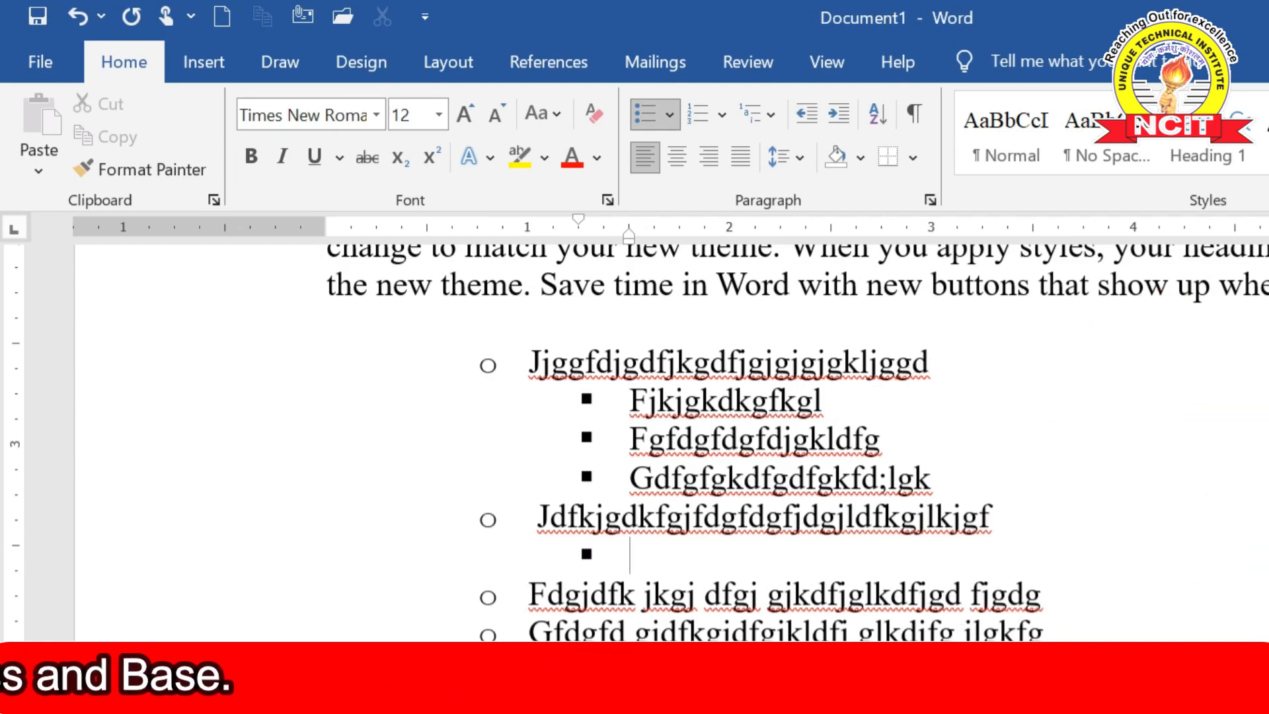
text(ghghgjhgjh')
key(Return)
text(hgjhgjhgjhgjhgj)
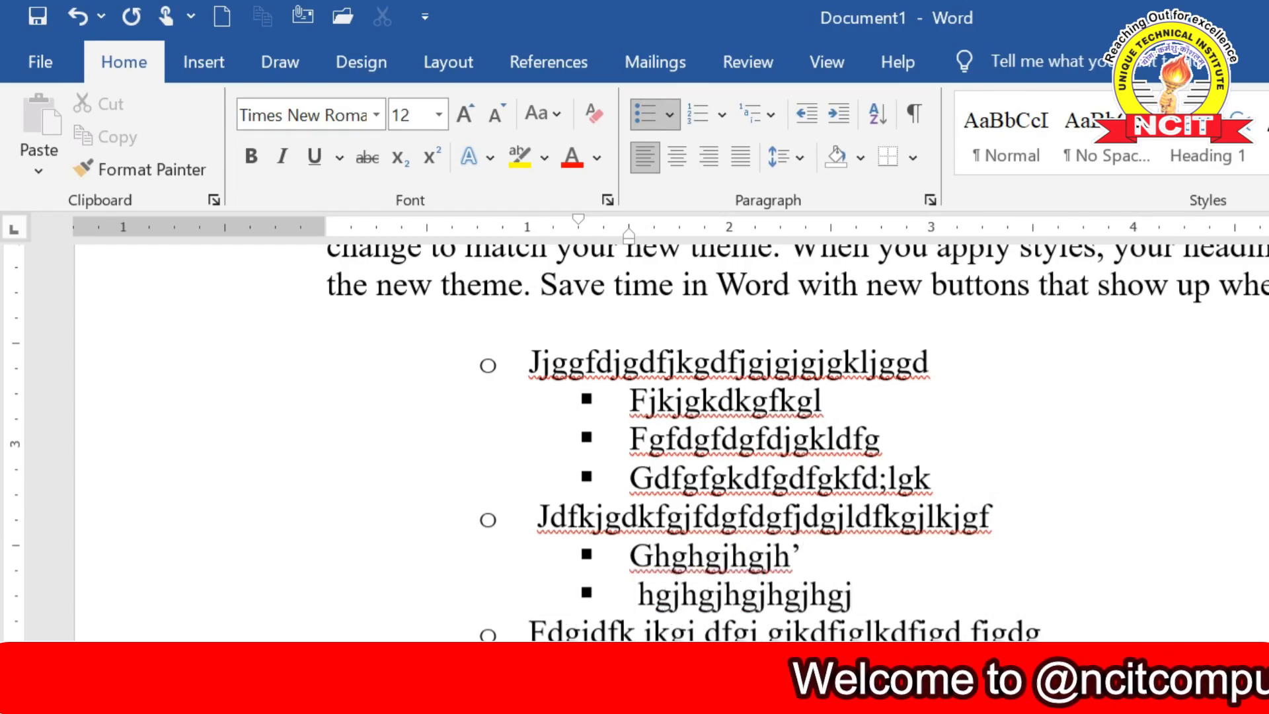
Select all five list items and start defining a new bullet for them.
drag(373, 256, 787, 380)
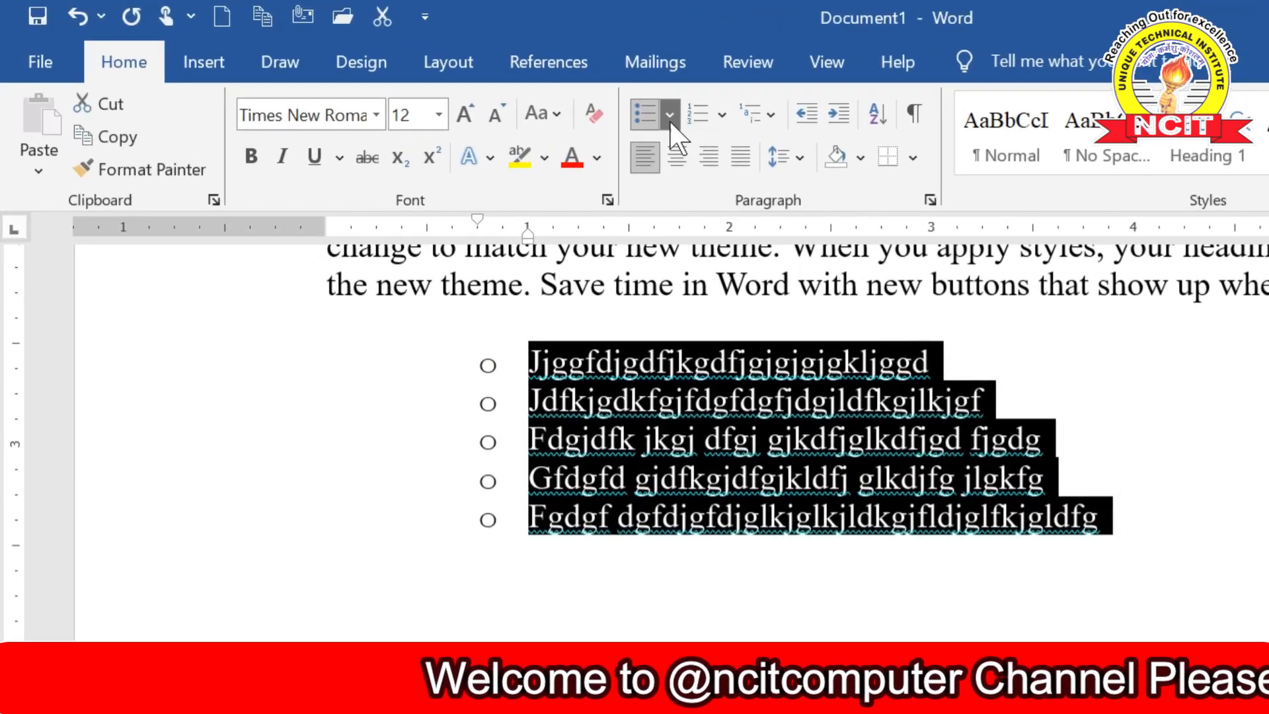
click(473, 80)
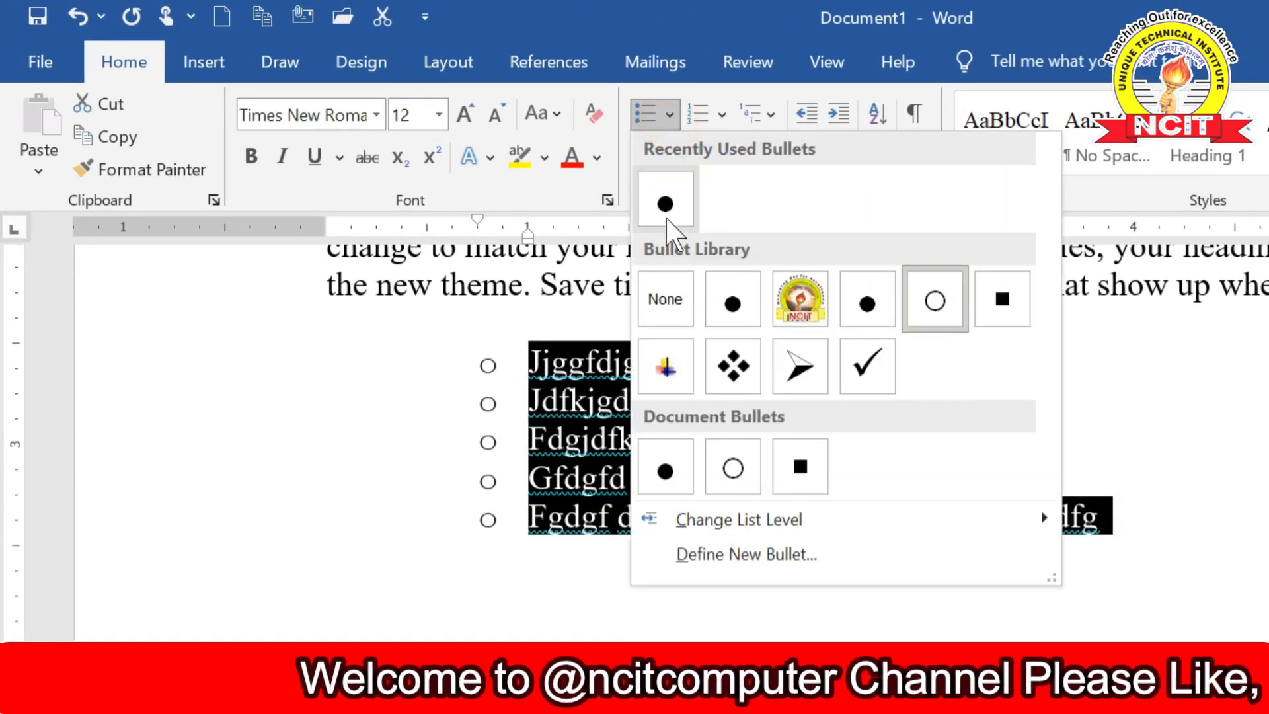
click(732, 556)
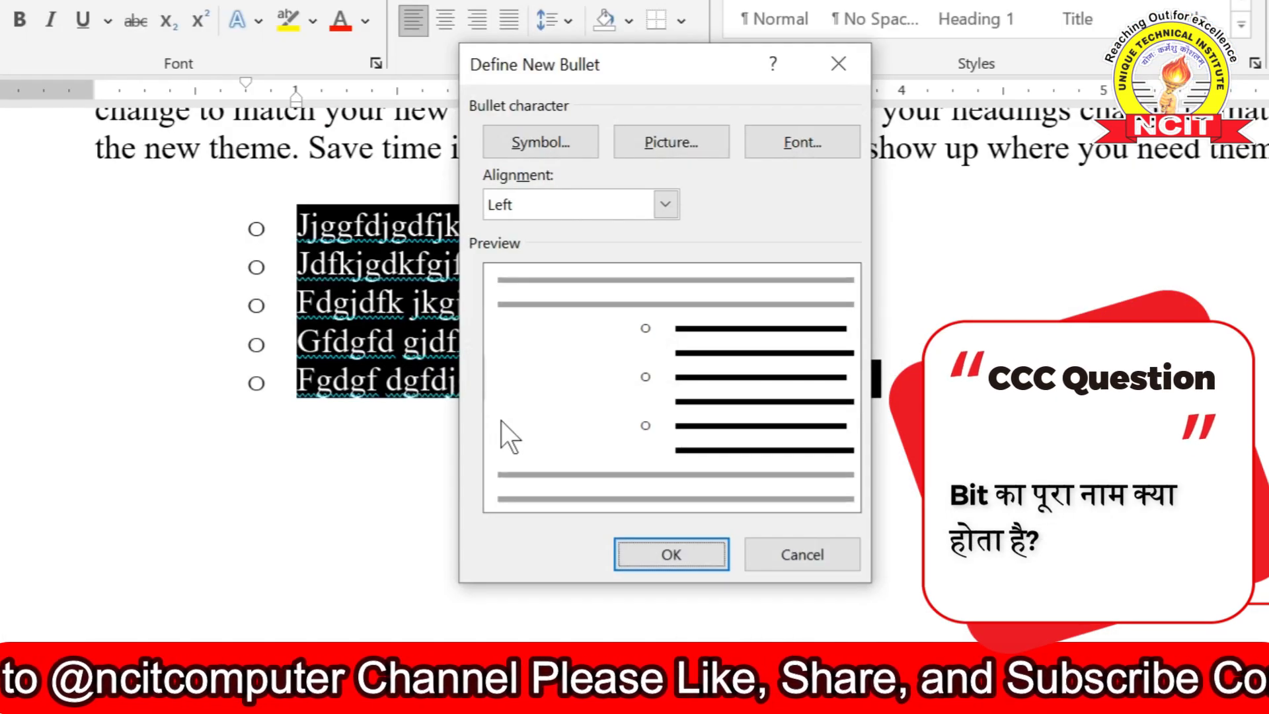
click(537, 143)
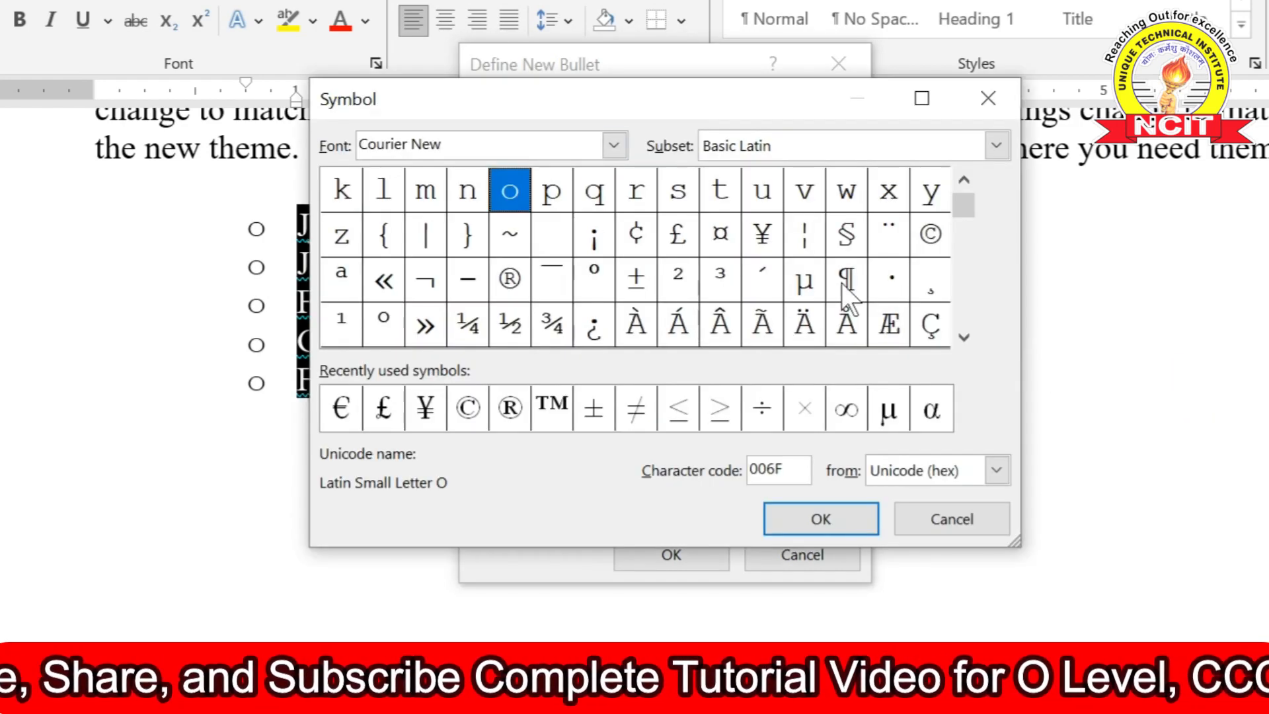
drag(970, 212, 970, 320)
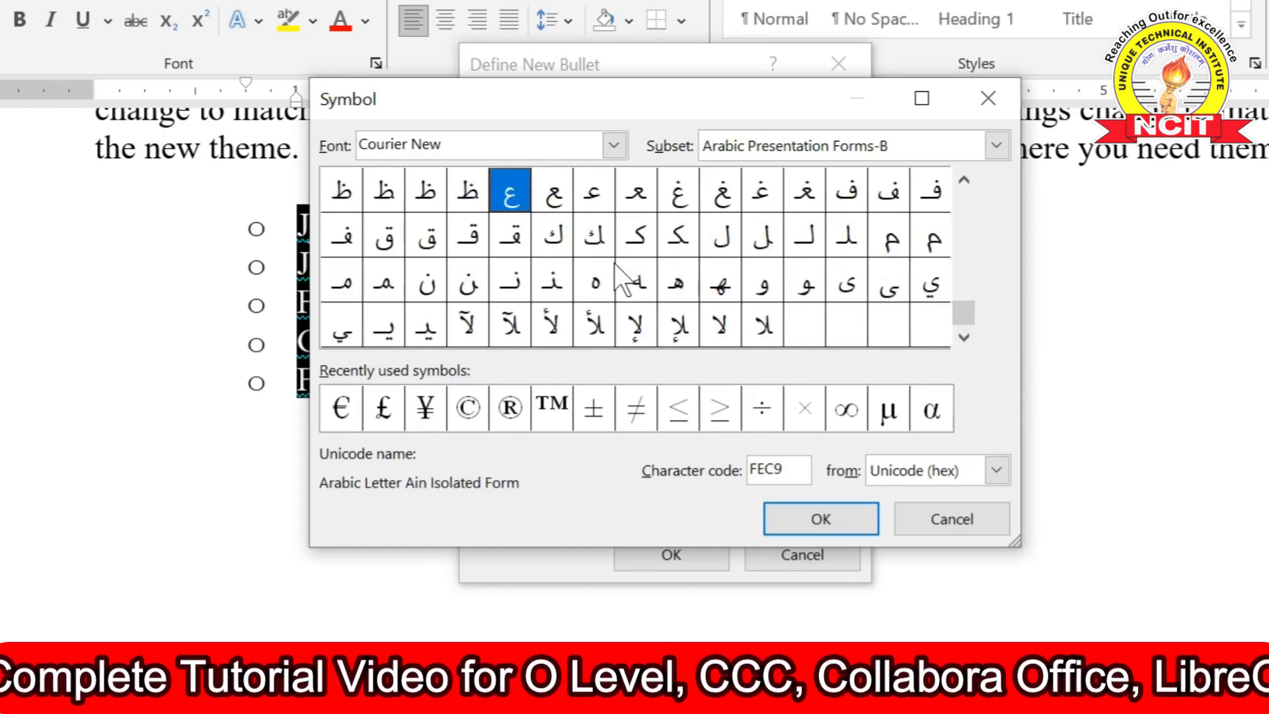
click(934, 520)
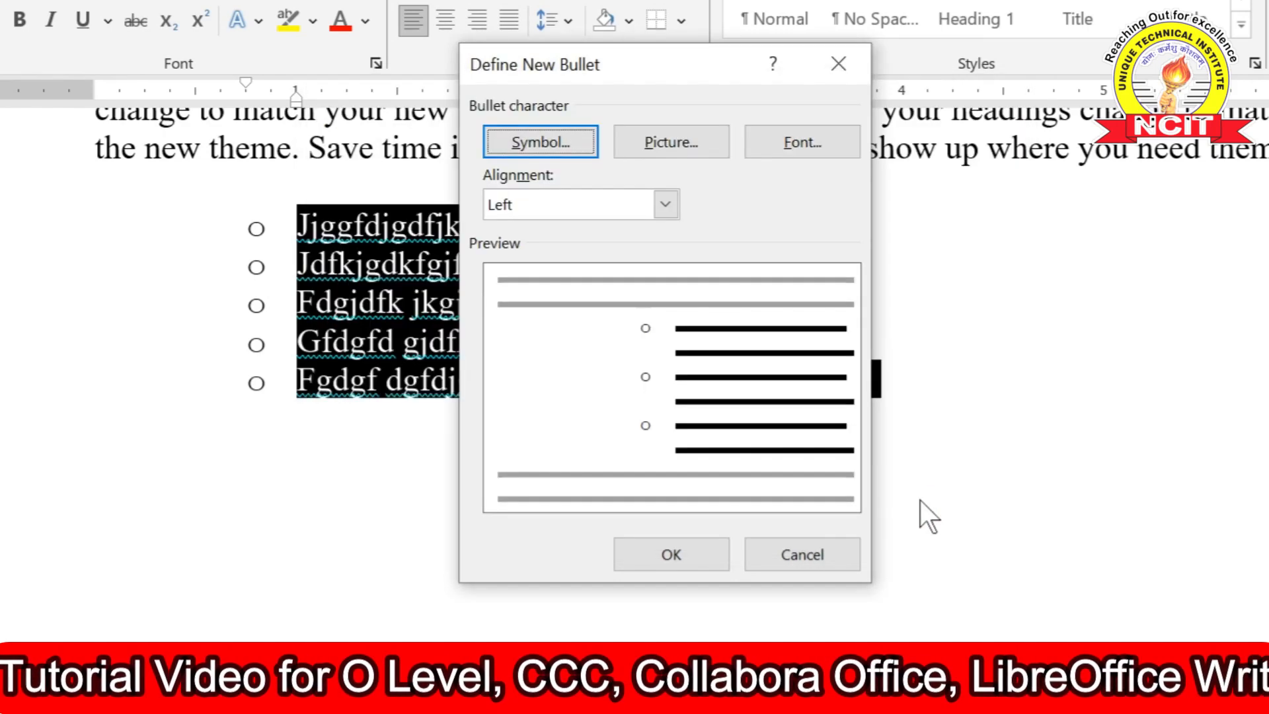
Define a picture bullet for the five items from download.jfif in the desktop's INVOICE FORMAT folder, working offline.
click(679, 152)
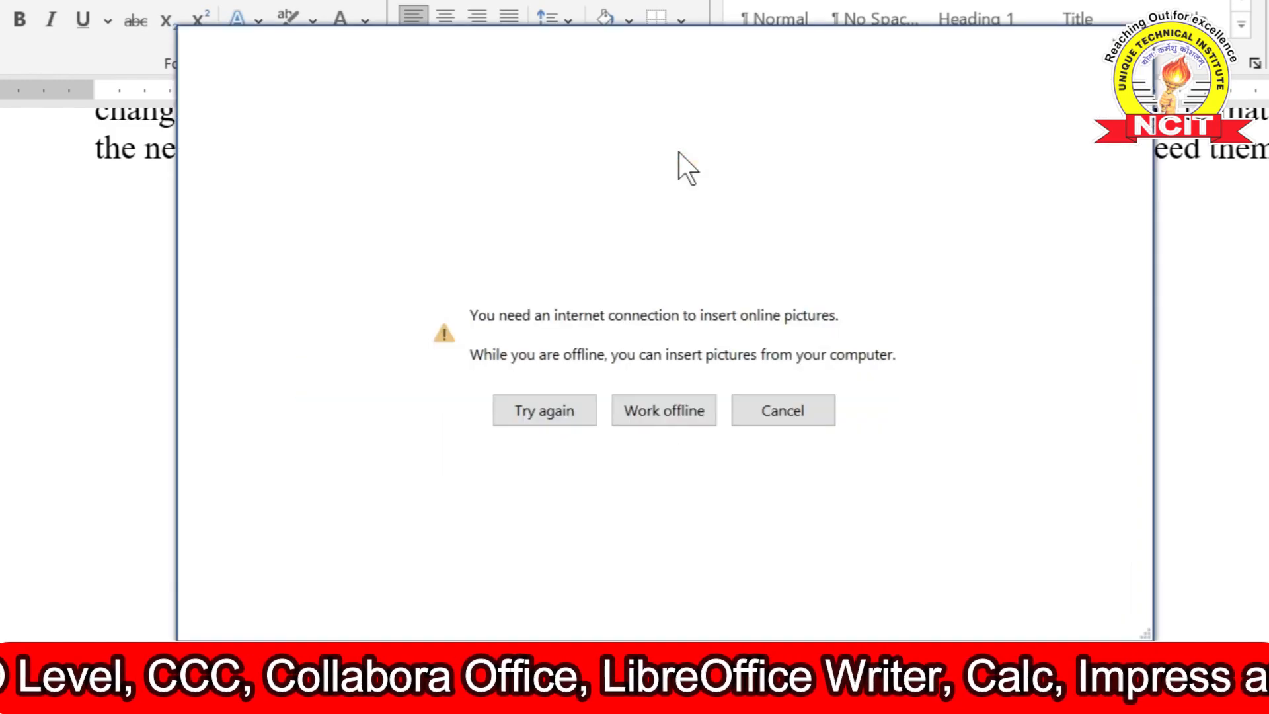
click(663, 407)
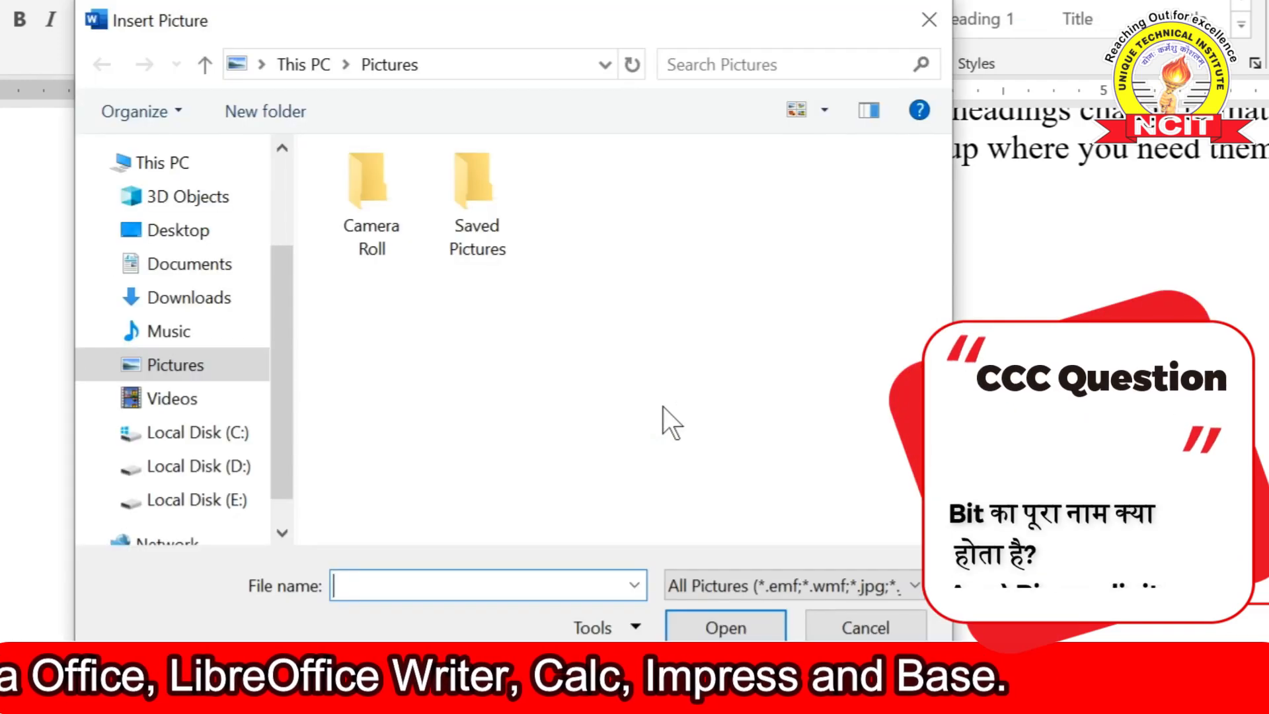
click(218, 232)
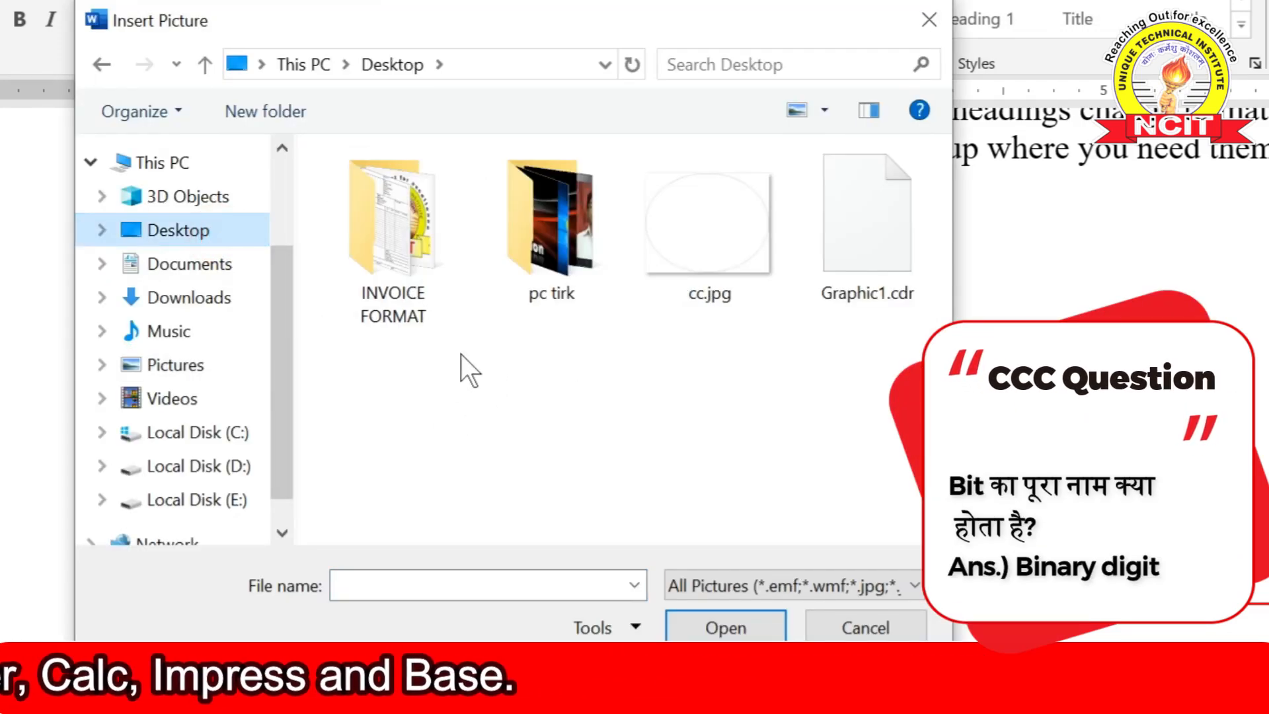
double_click(366, 220)
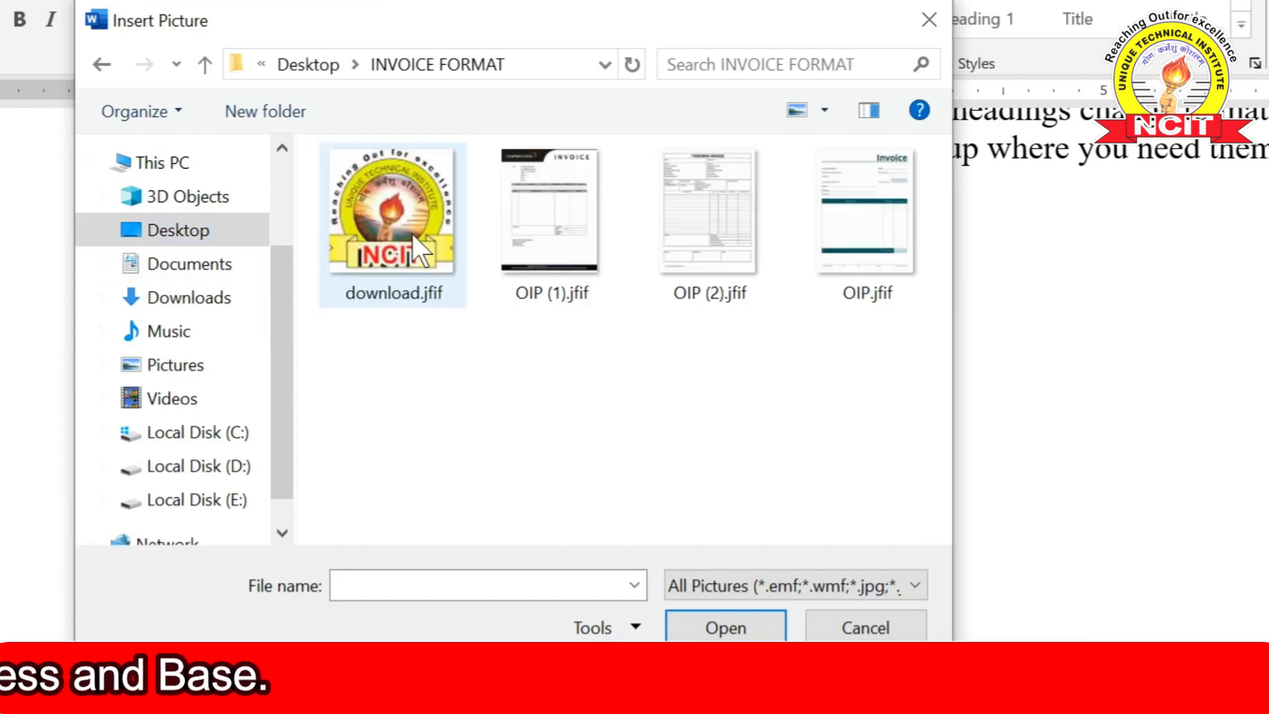
click(392, 232)
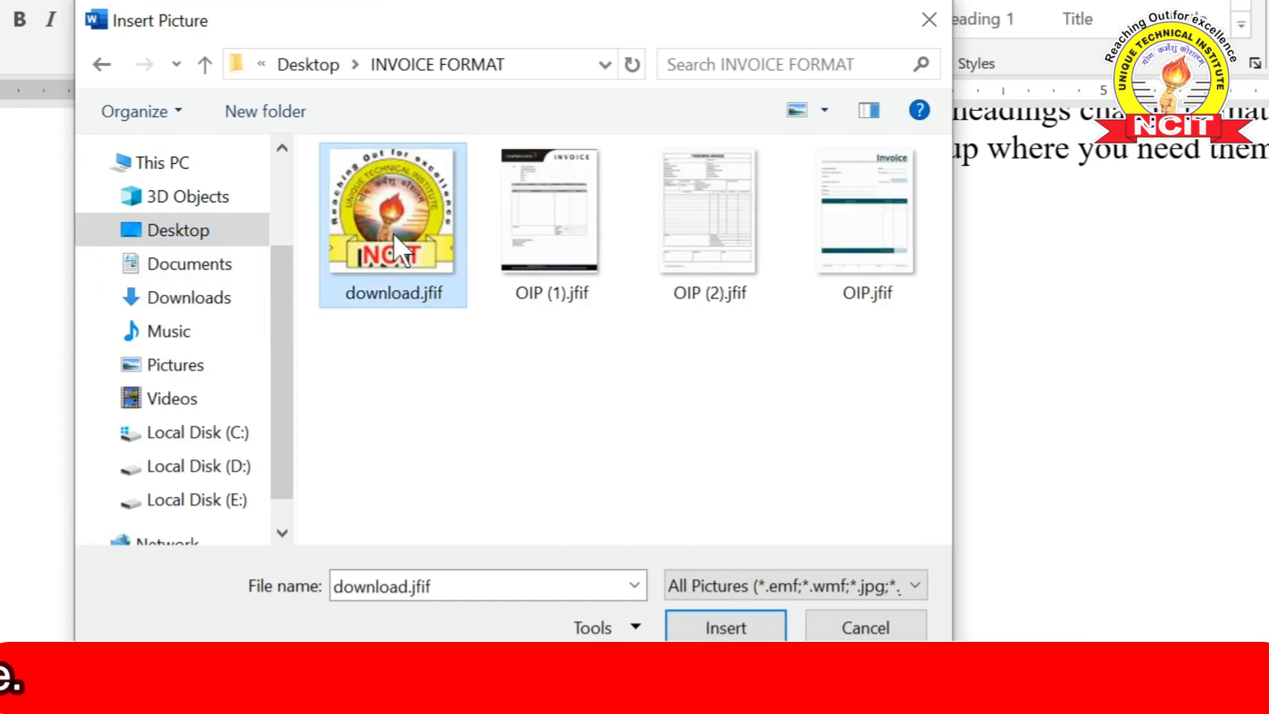
click(711, 612)
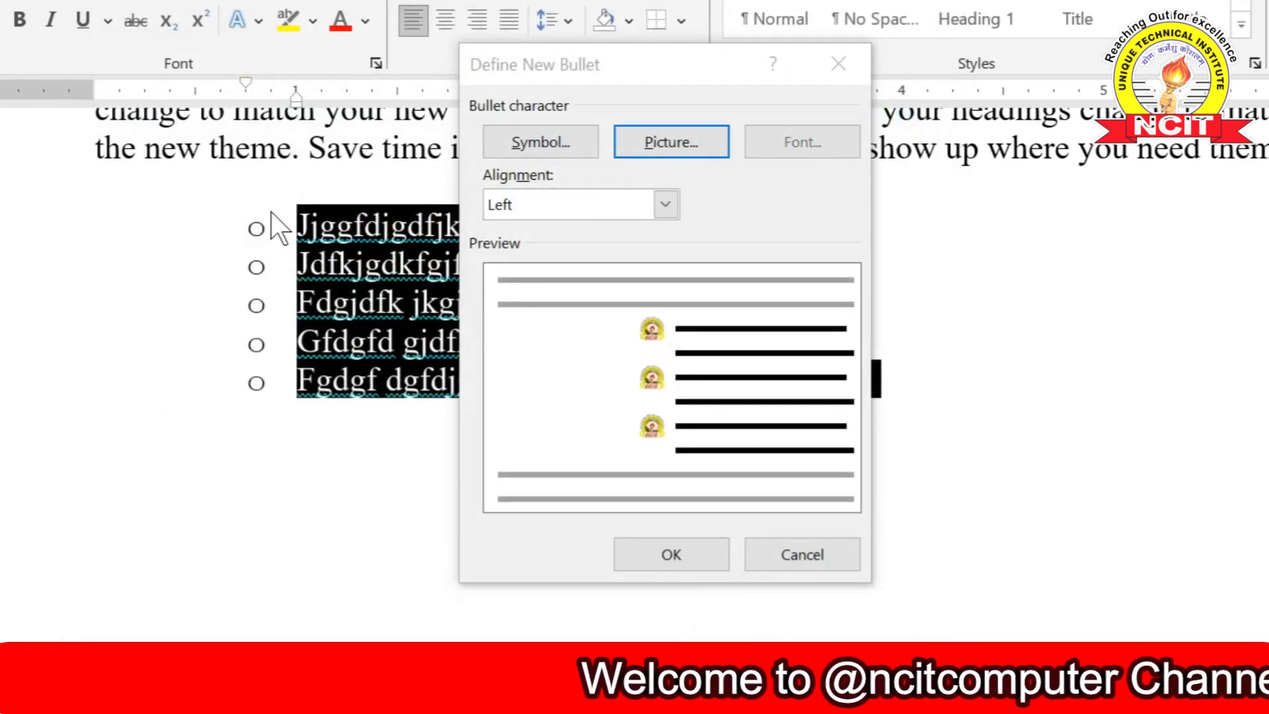
click(695, 546)
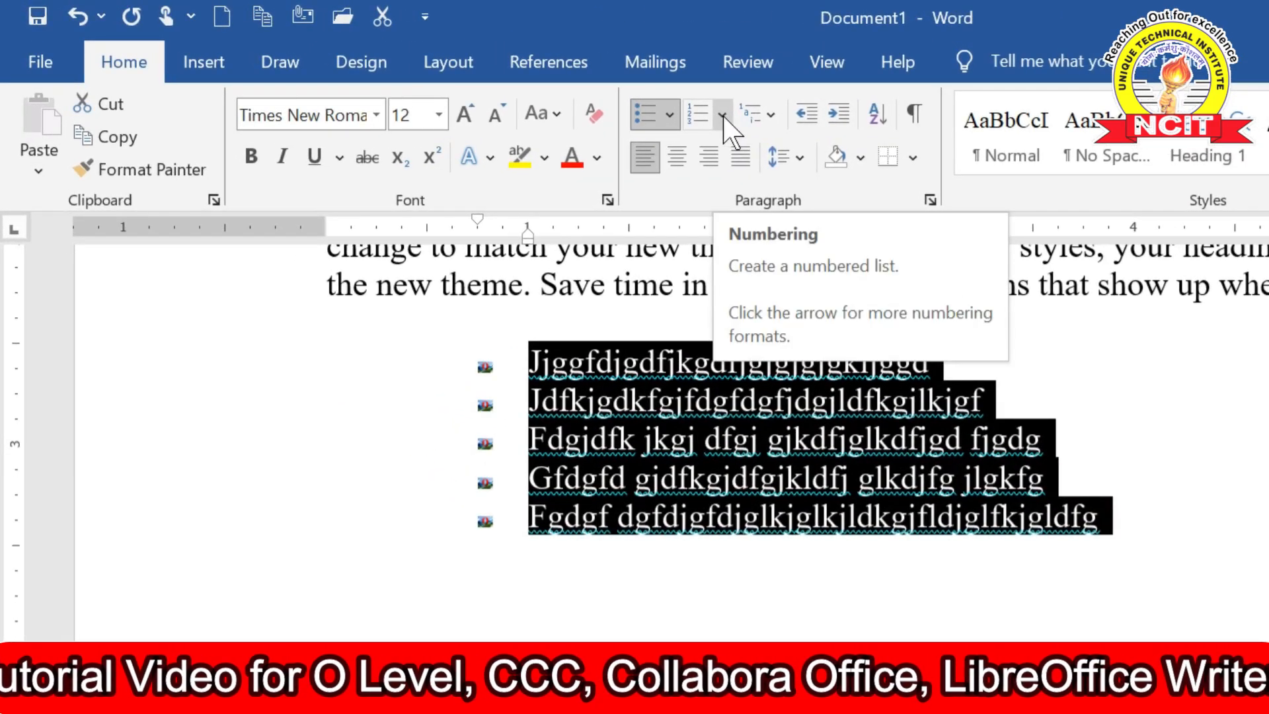
Convert the five selected items to a numbered list in the 1. 2. 3. format.
click(723, 116)
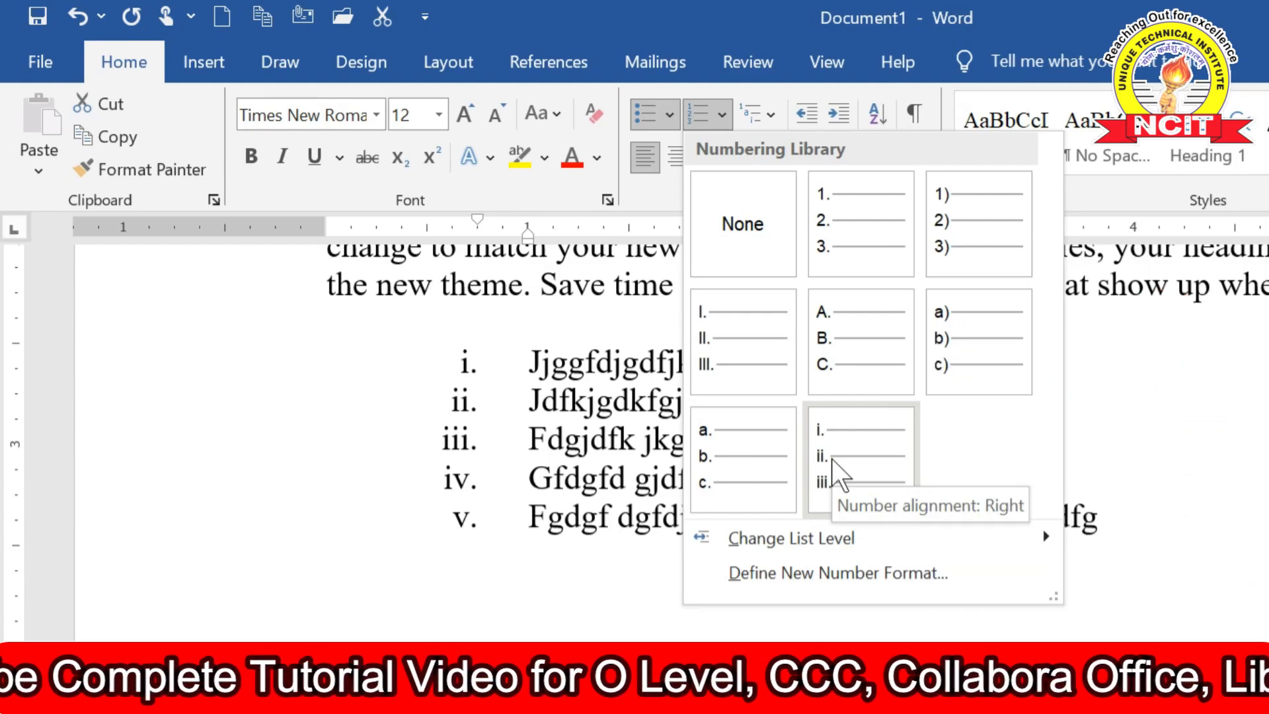
click(849, 205)
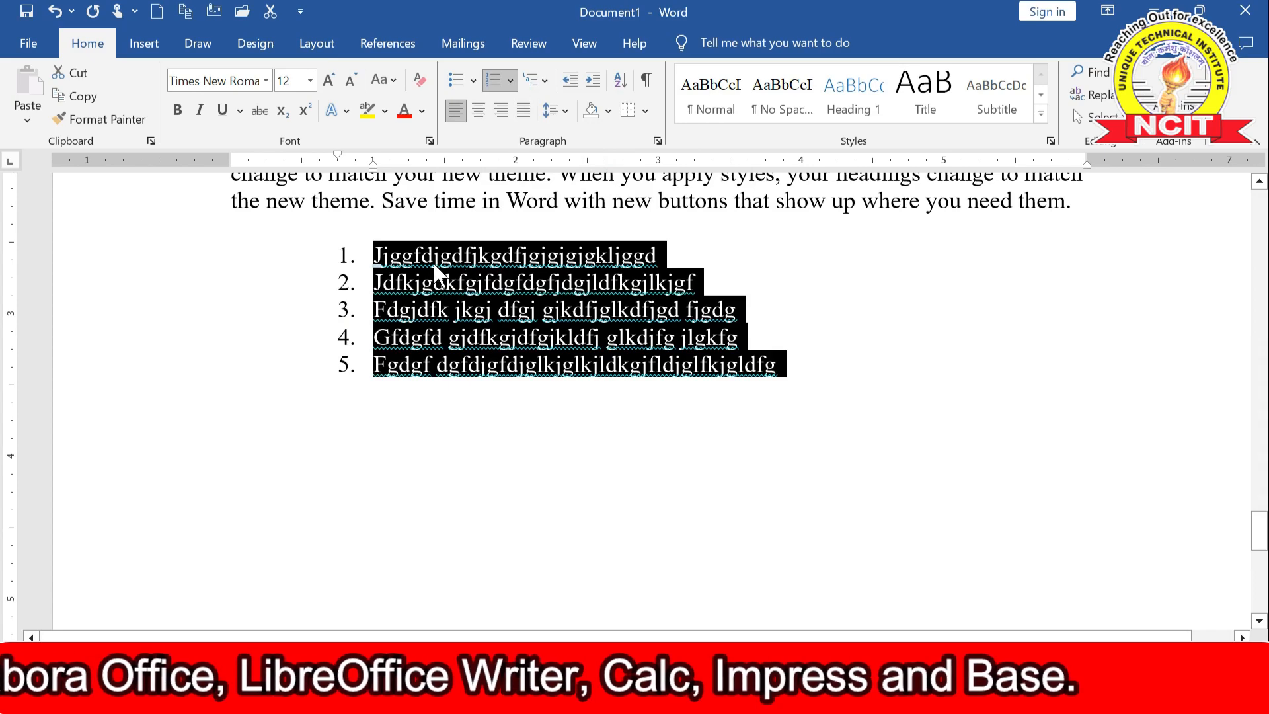
Insert two items after the list's second item: "J hjkhjkhjkhjkhkhkkhkhkjhkjk" and "jhhjhjkhjhjkhjkhjkhkjhjhkhkhjkh".
click(695, 257)
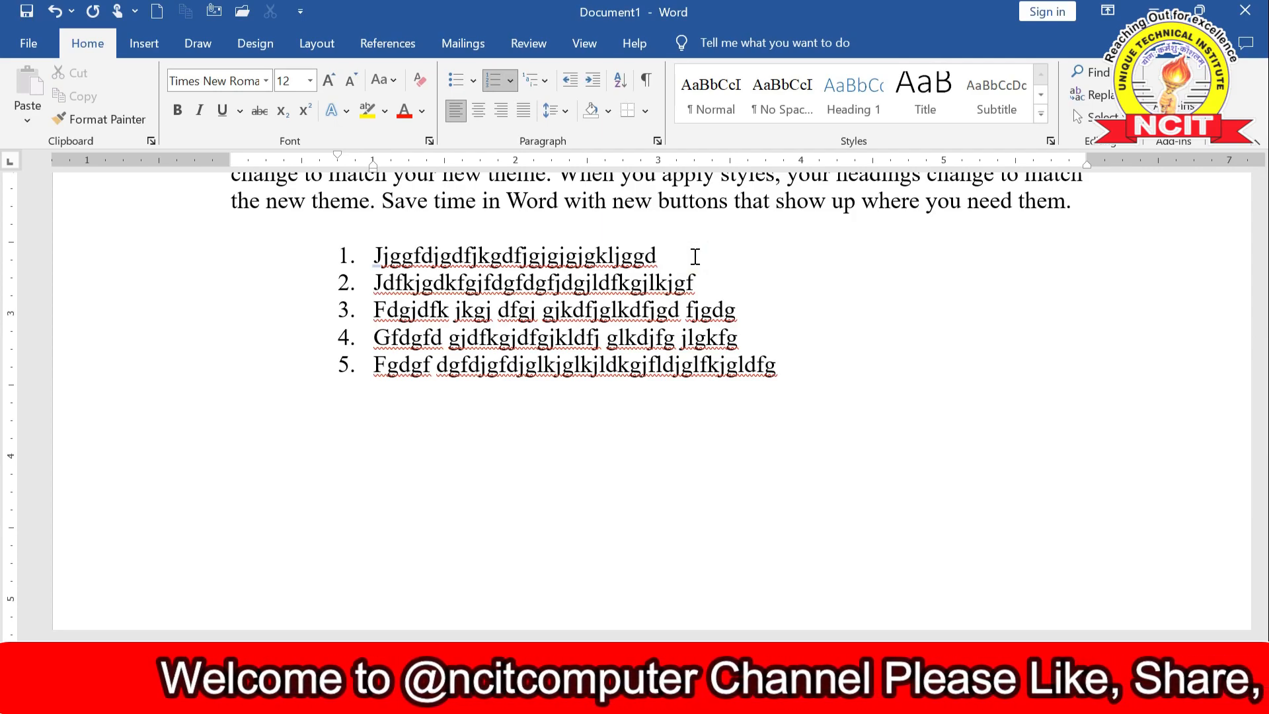
click(726, 281)
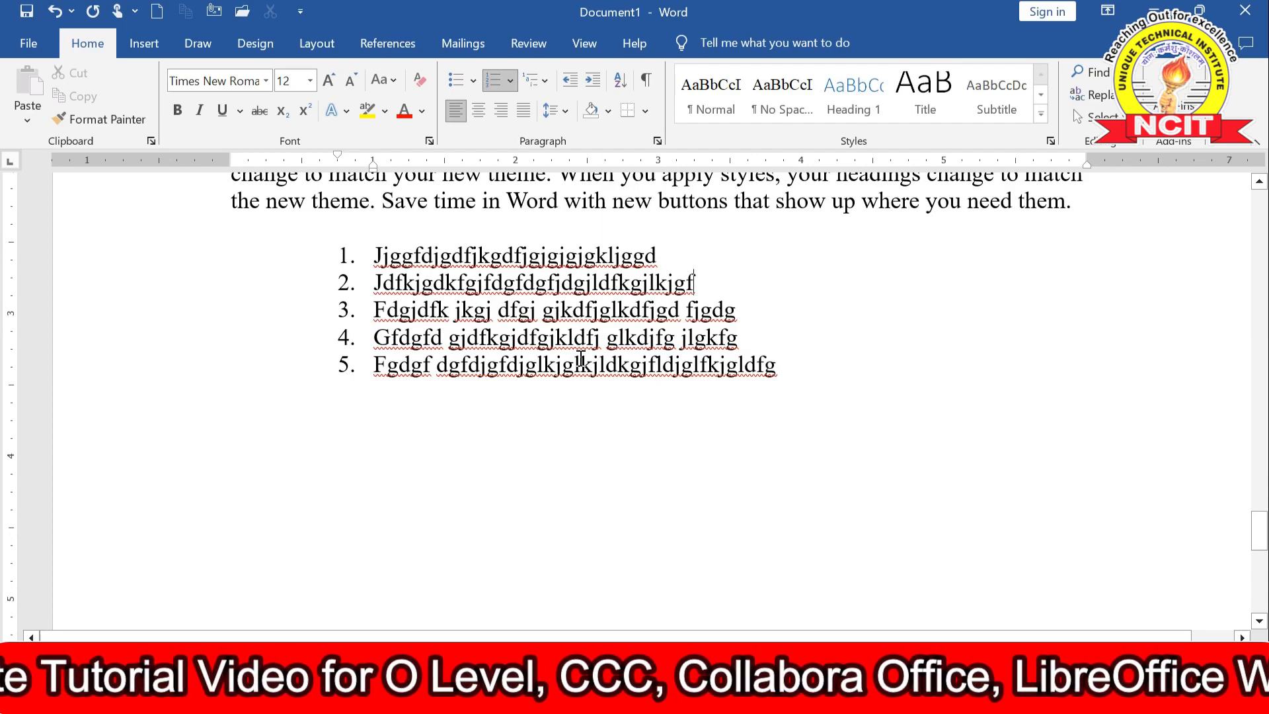
key(Return)
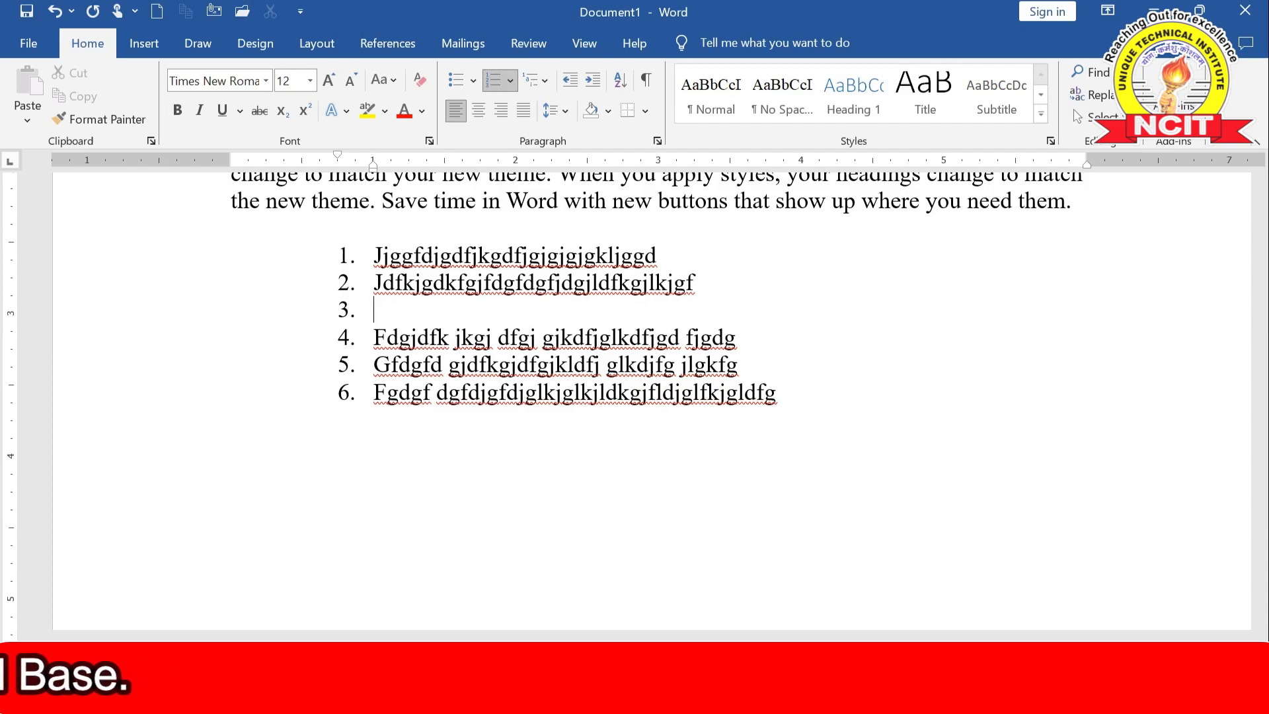
text(j hjkhjkhjkhjkhkhkkh)
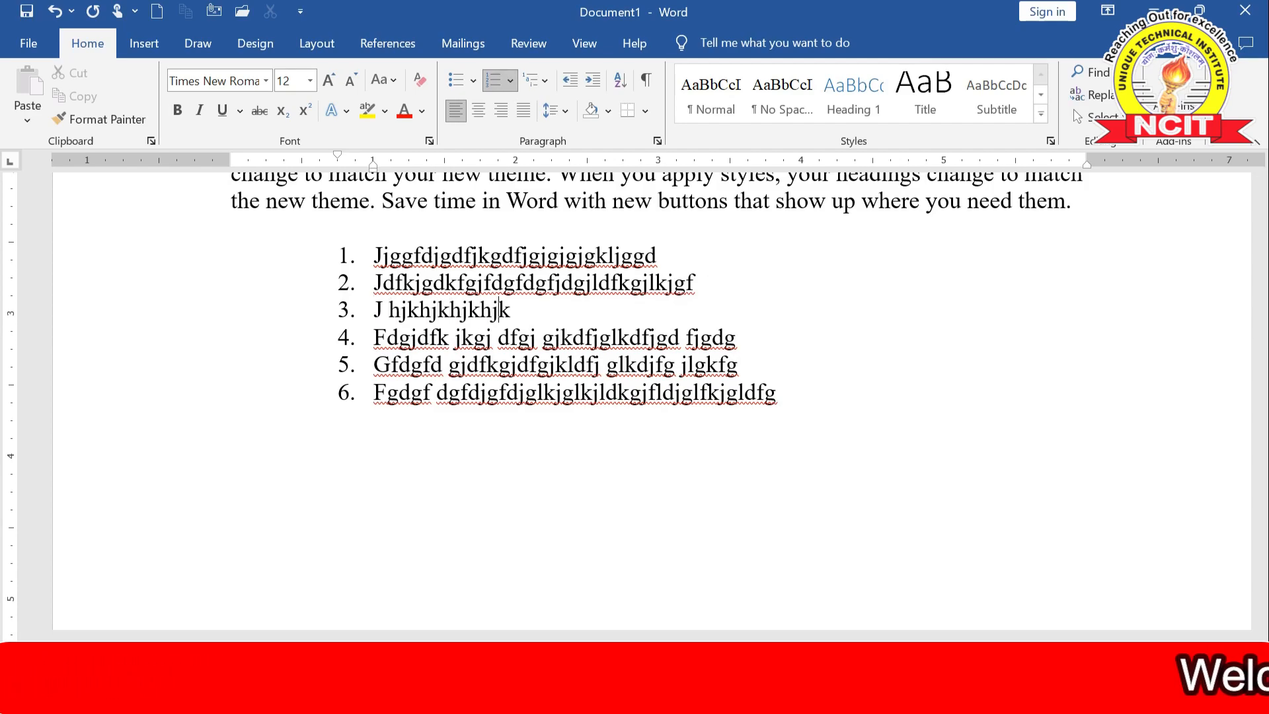
text(khkjhkjk)
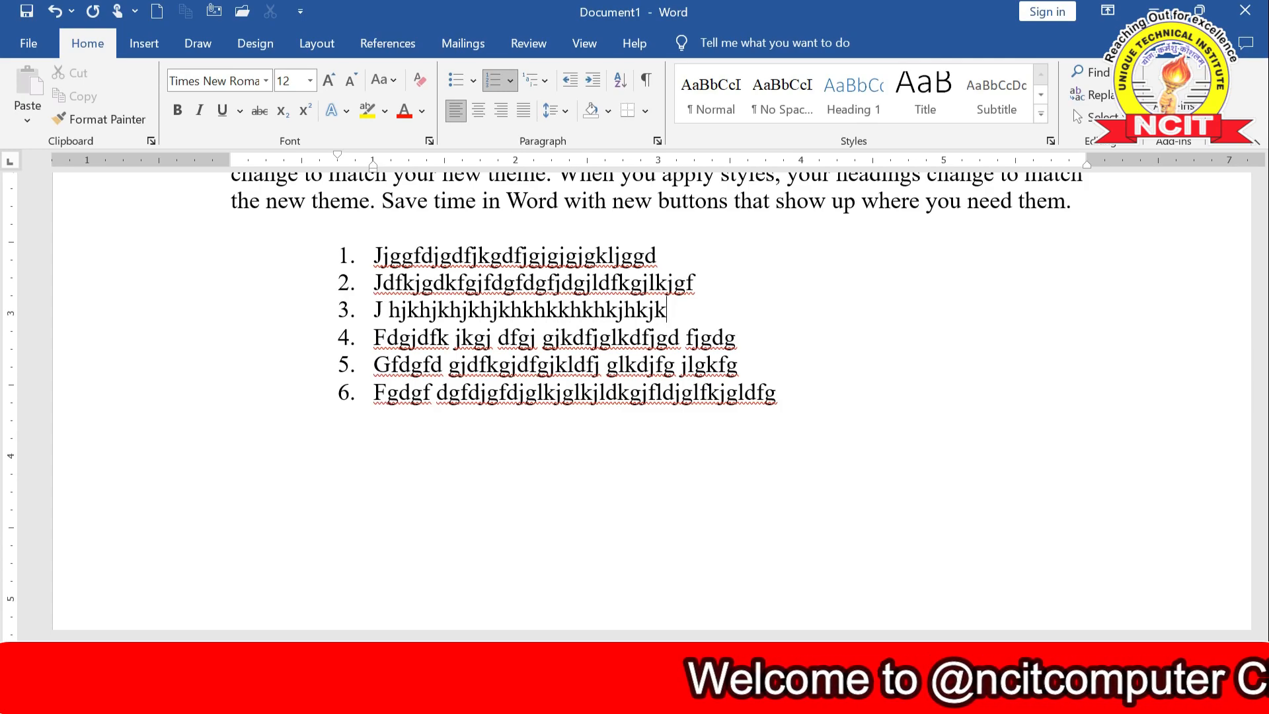
key(Return)
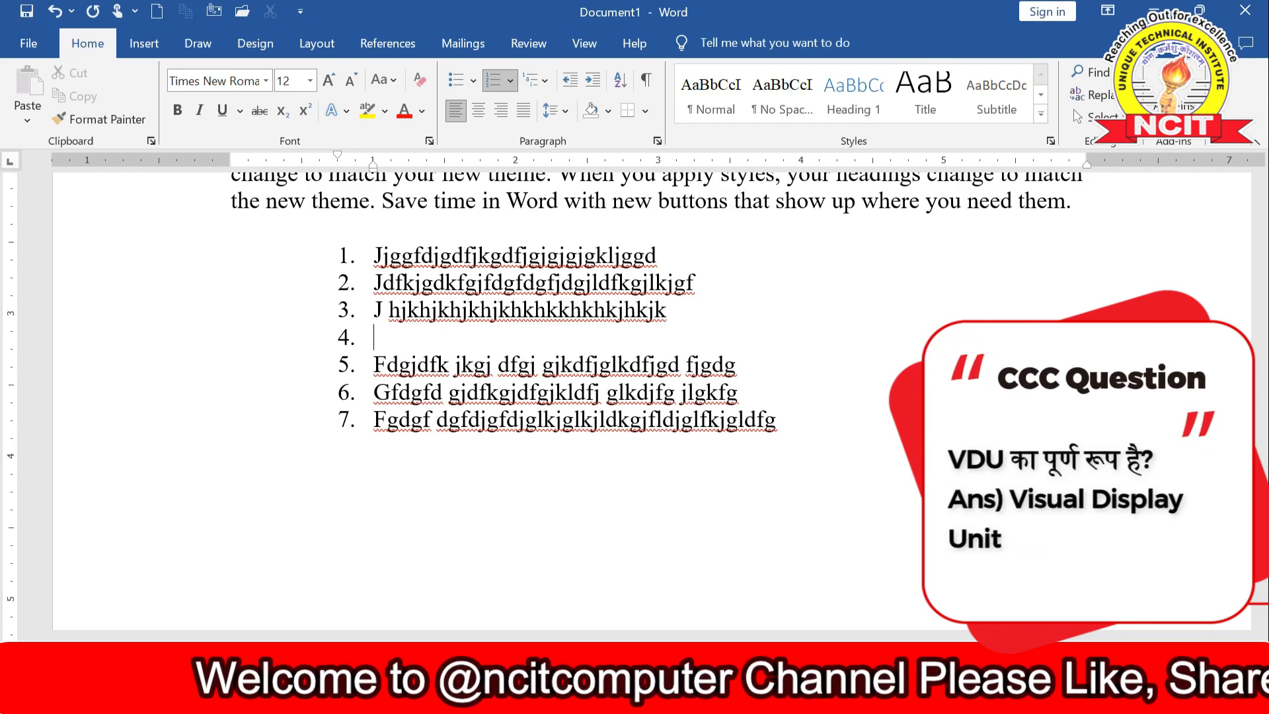
text(jhhjh)
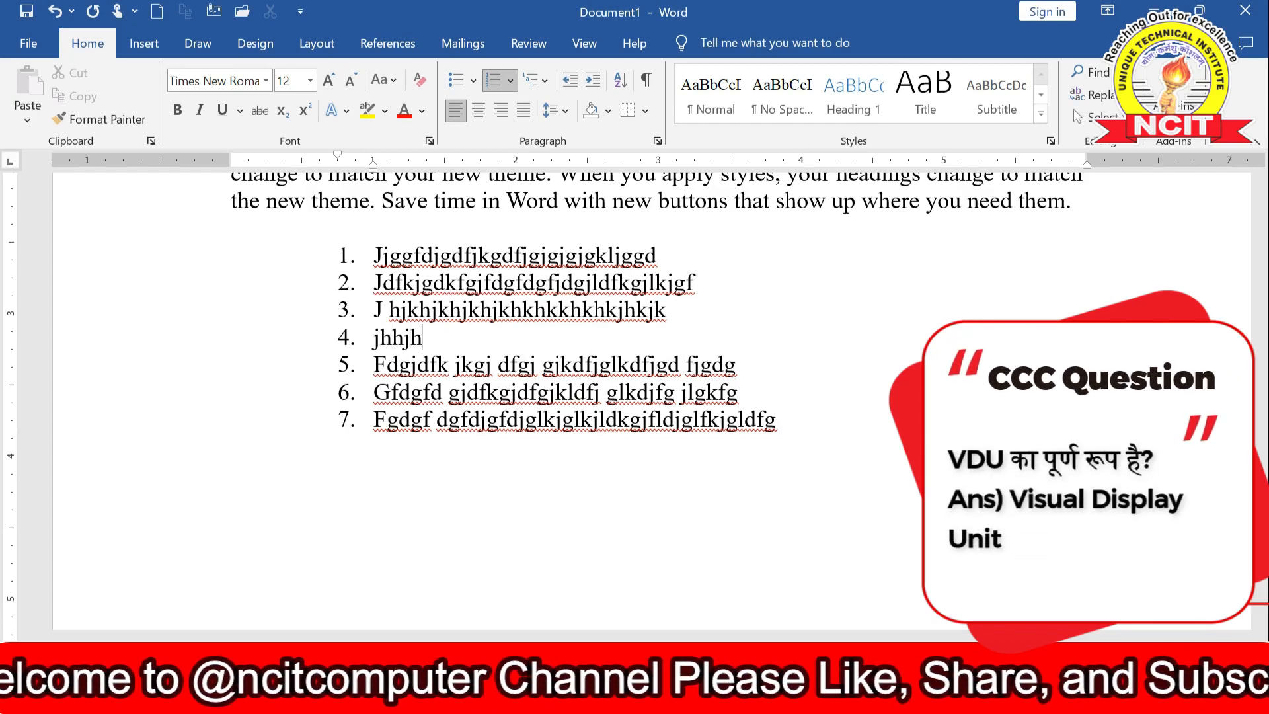
text(jkhjhjkhjkhjkhkjhjhkhkhjkh)
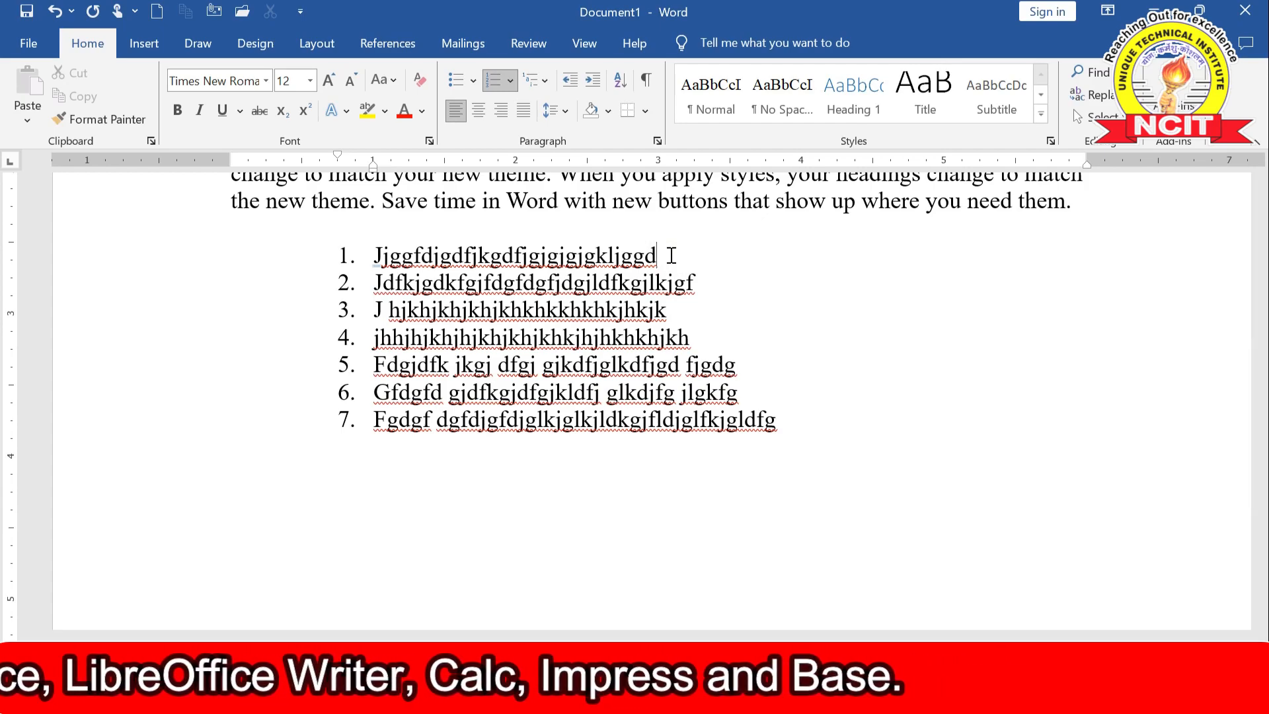
Add four sub-items one level below the first item: "Hjkhjkehjkhejkhrjkewhrkwe", "Rewewhrejwrjkewhrjrwer", "Ewrewewhrjkwhrjwejrwejwe" and "eewejwehwejhewhewkhwejhkewe".
key(Return)
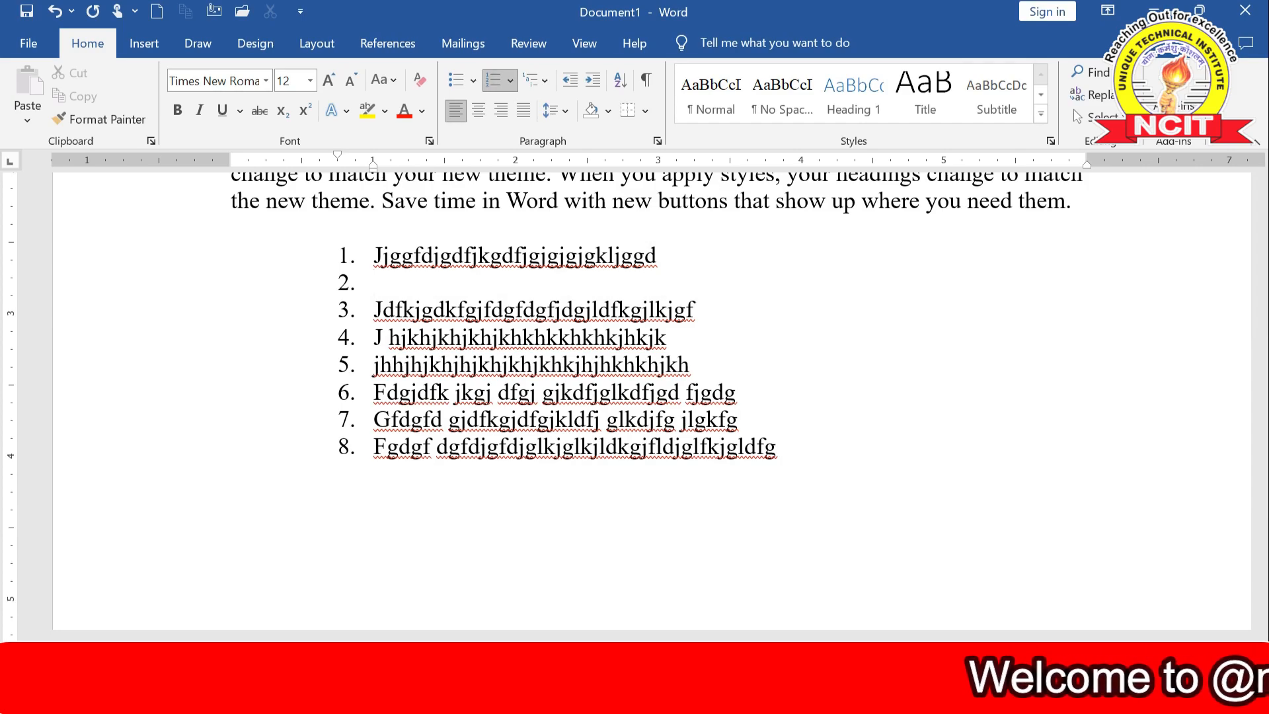
key(Tab)
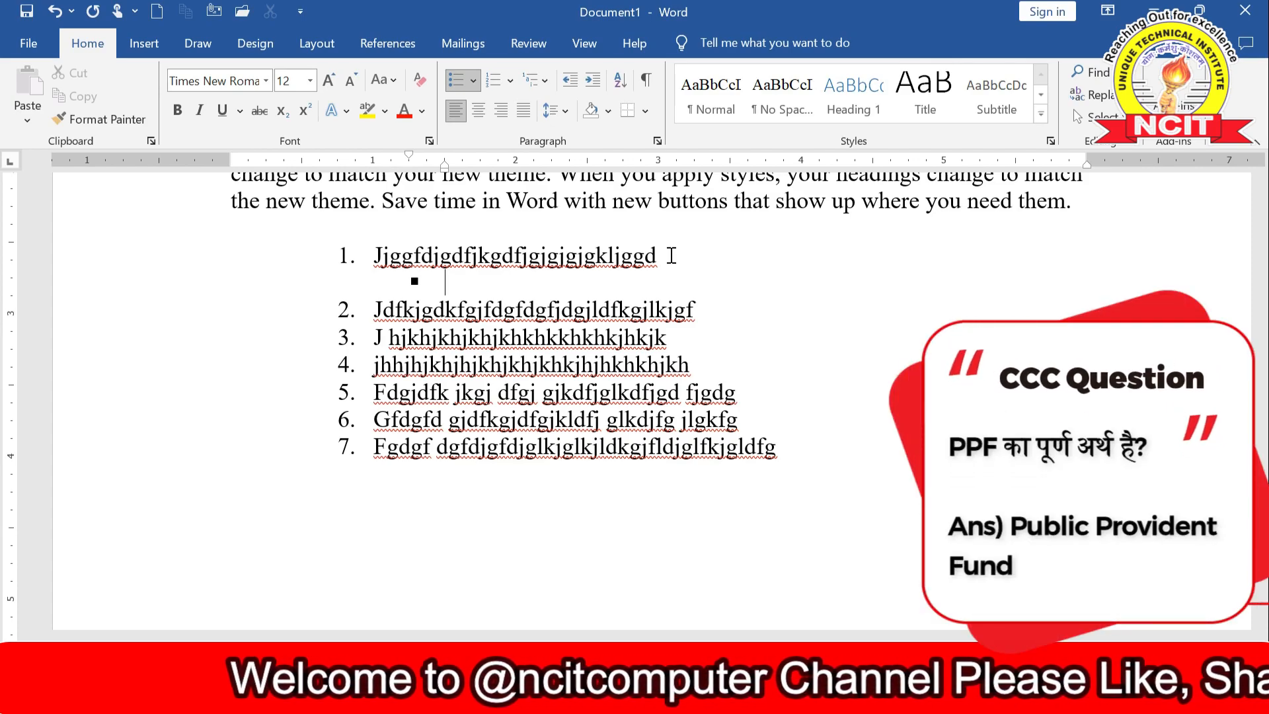
text(hjkhjkehjkhejkhrjkewhrkwe)
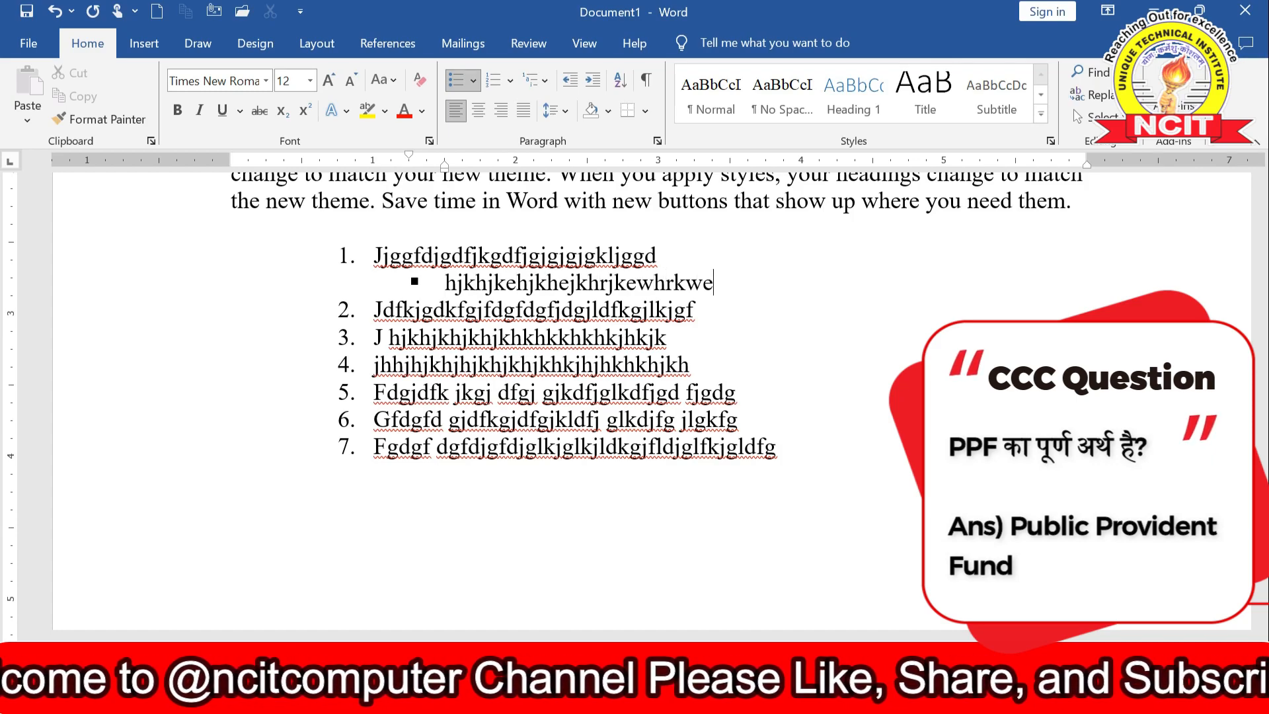
key(Return)
text(rewewhrejwrjkewhrjrwer)
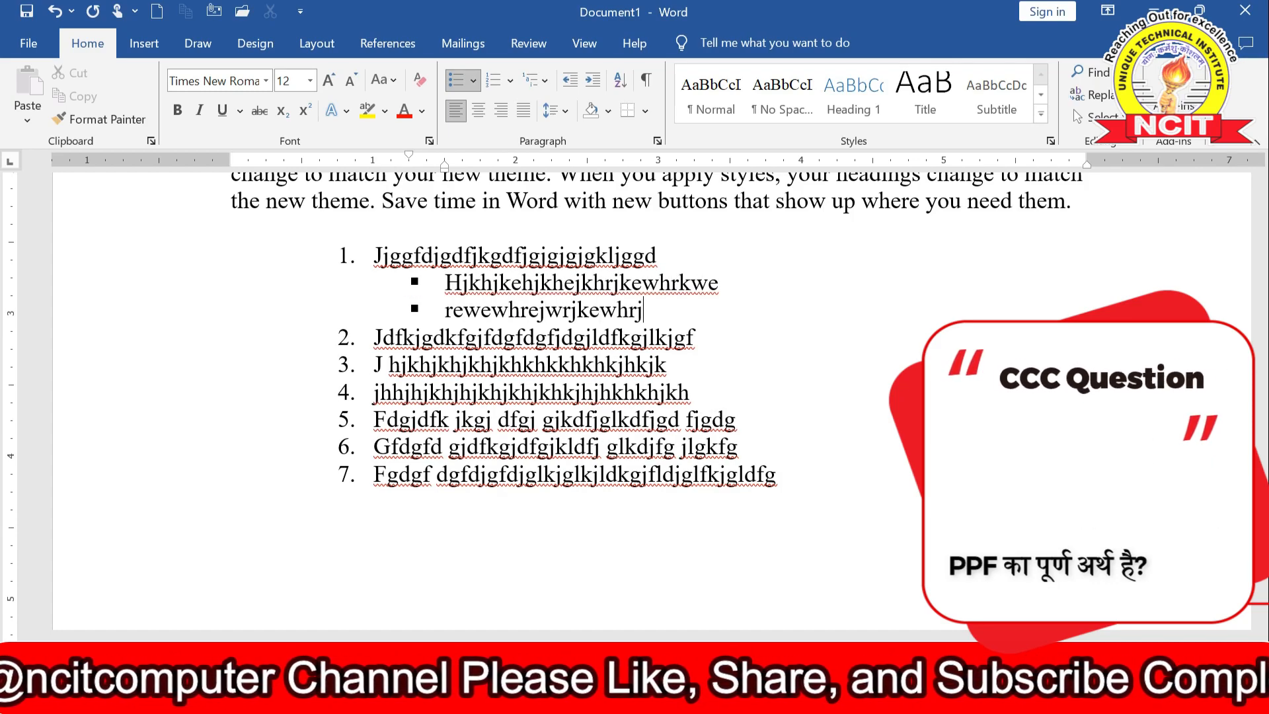
key(Return)
text(ewrewewhrjkwhrjwejrwejwe)
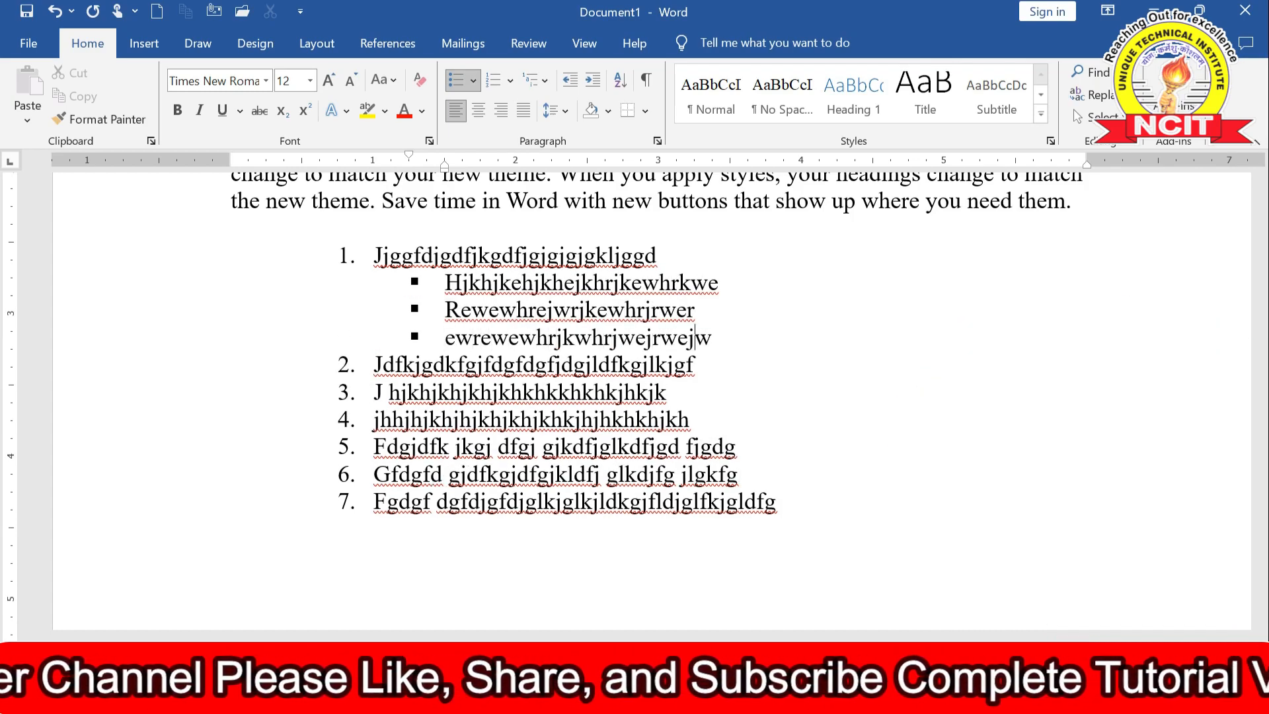
key(Return)
text(eewejwehwejhewhewkhwejhkewe)
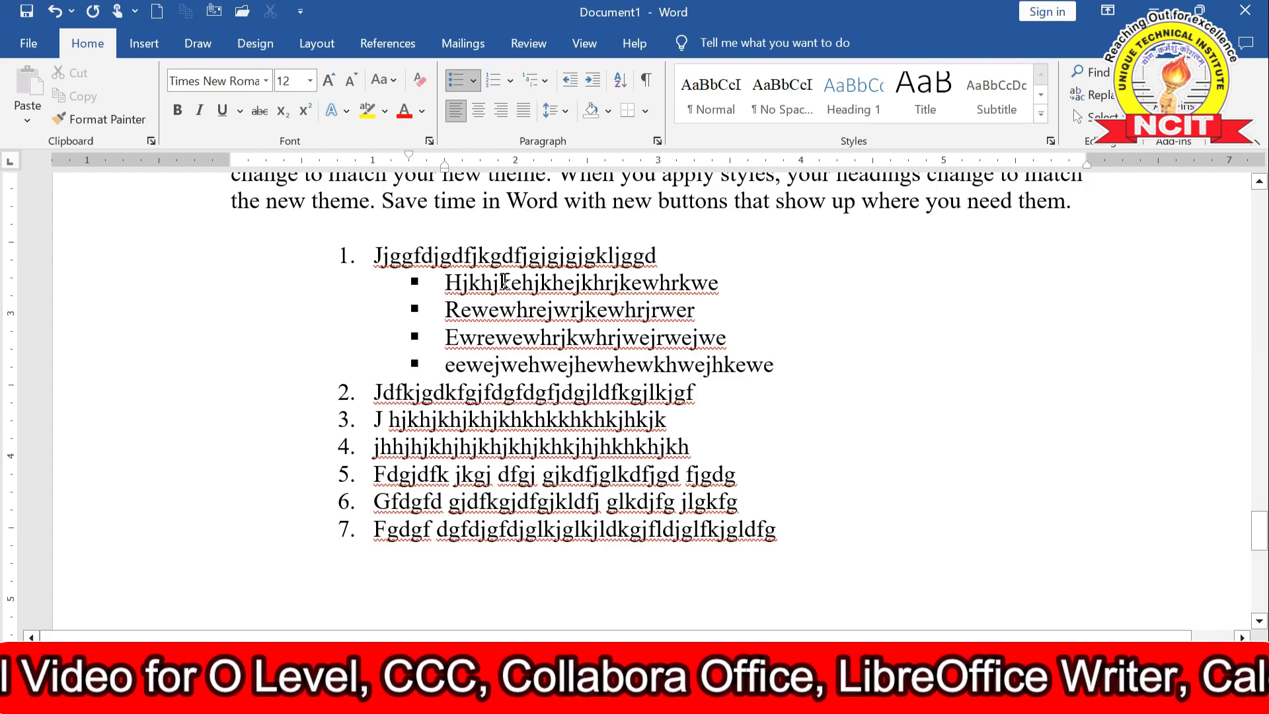
Number the four bulleted sub-items under the first item in the i. ii. iii. format.
drag(444, 283, 780, 367)
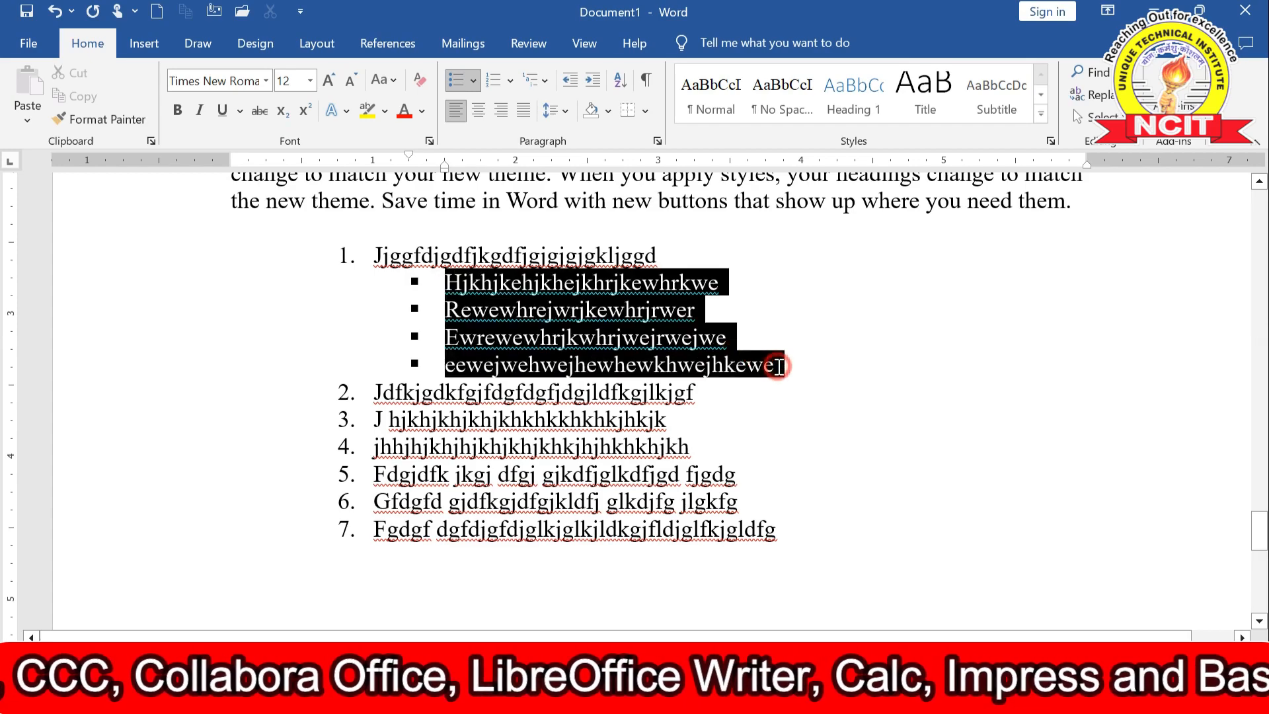
click(510, 80)
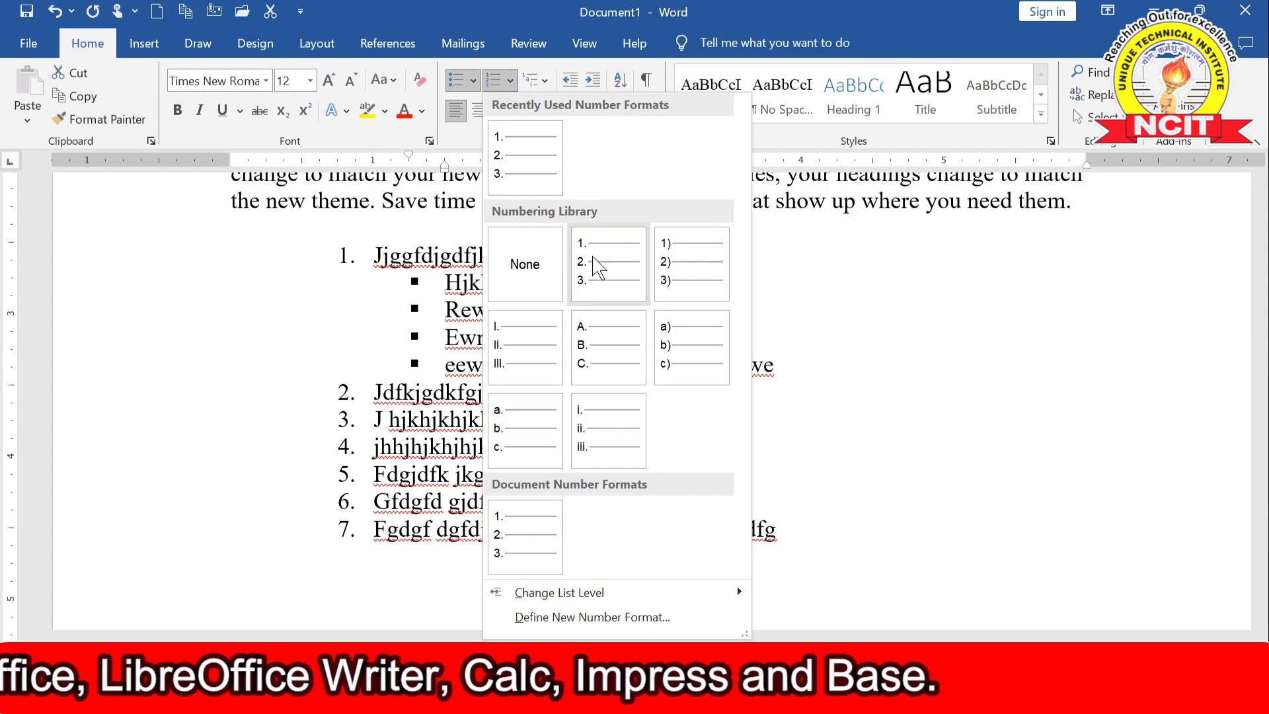
click(589, 430)
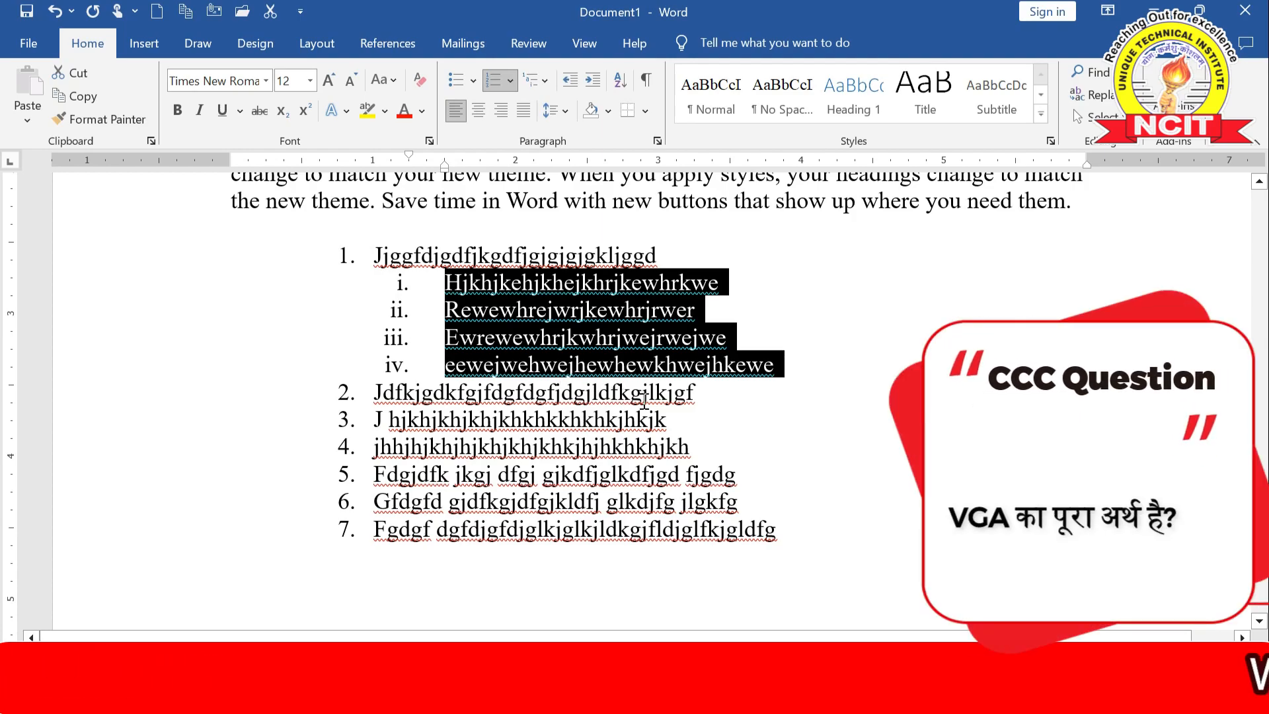
Add three sub-items one level below the third item: "Hghghgjhgjhgjh", "Jhhjhjkhkjhkjhkj" and "jkjljjjjkjjjjjjkljkjlkj".
click(681, 423)
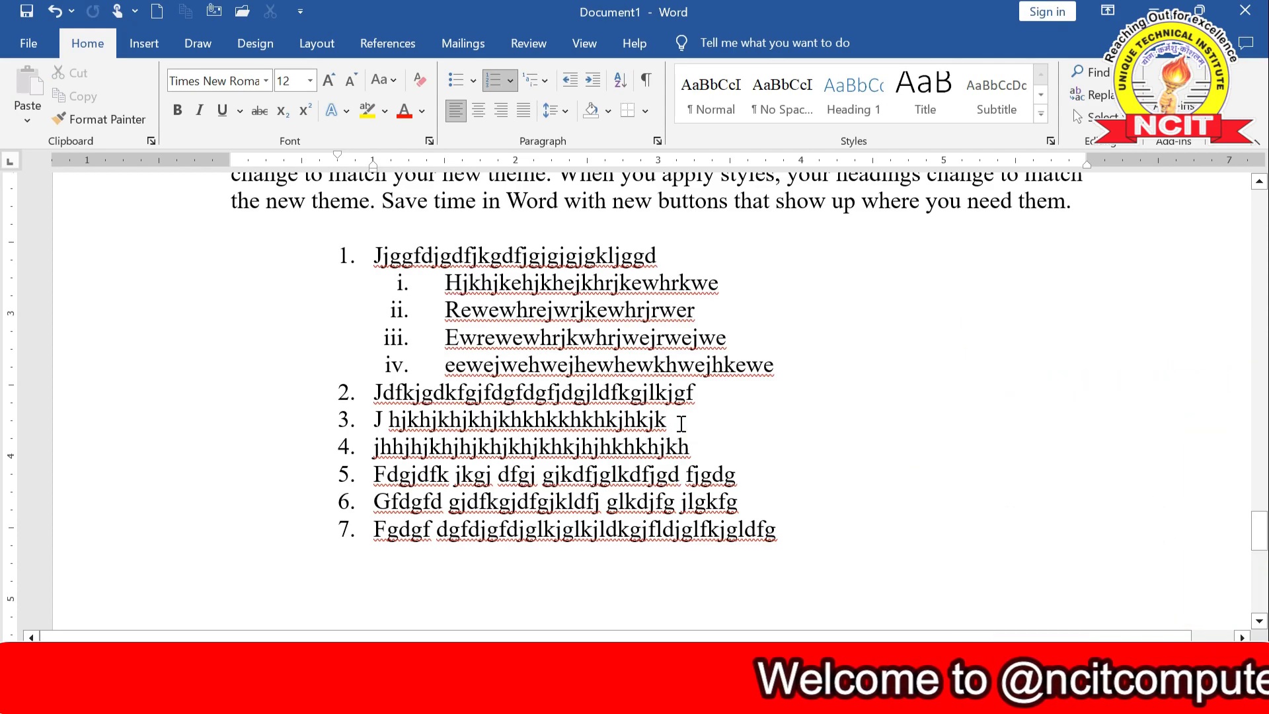
key(Return)
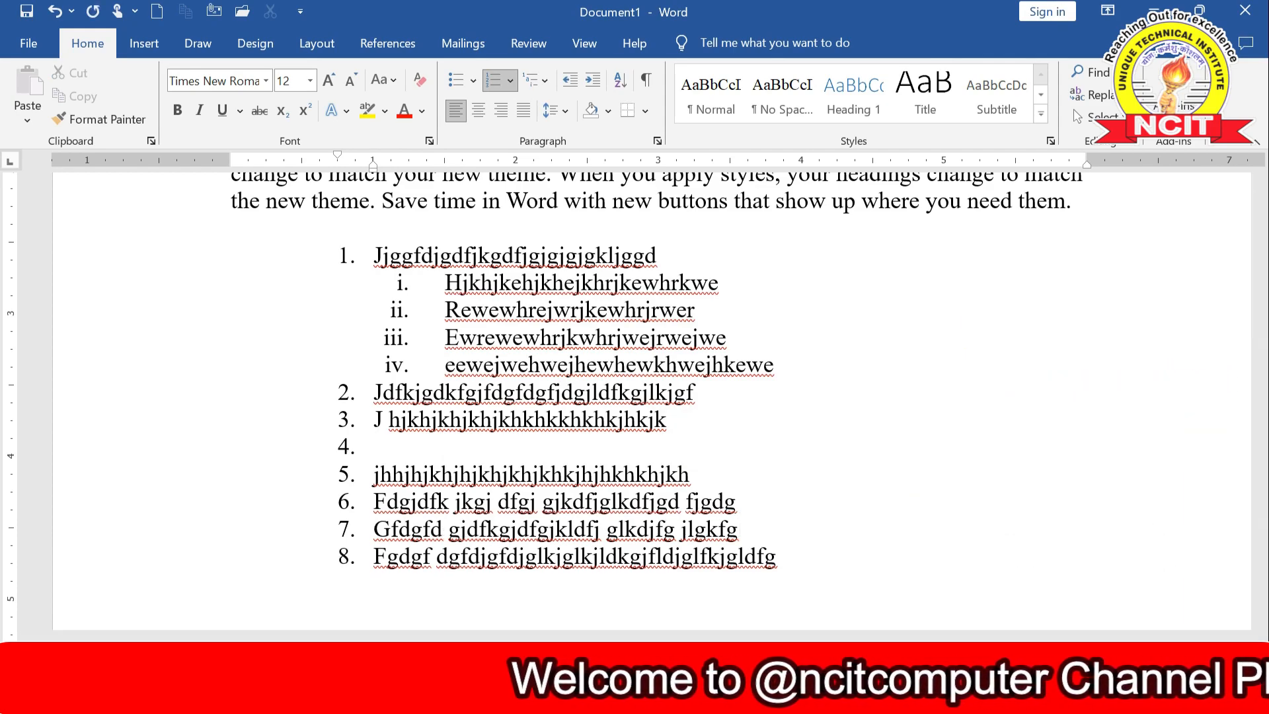
key(Tab)
text(hghghgjhgjhgjh)
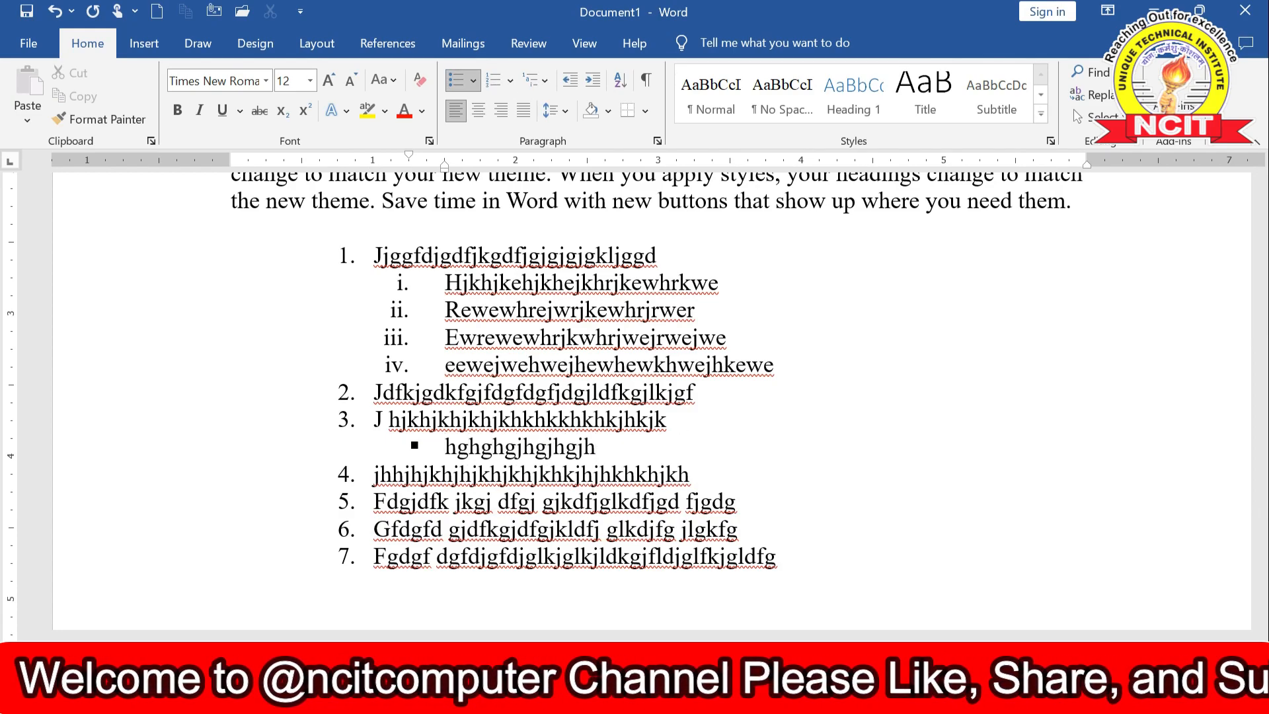
key(Return)
text(jhhjhjkhkjhkj)
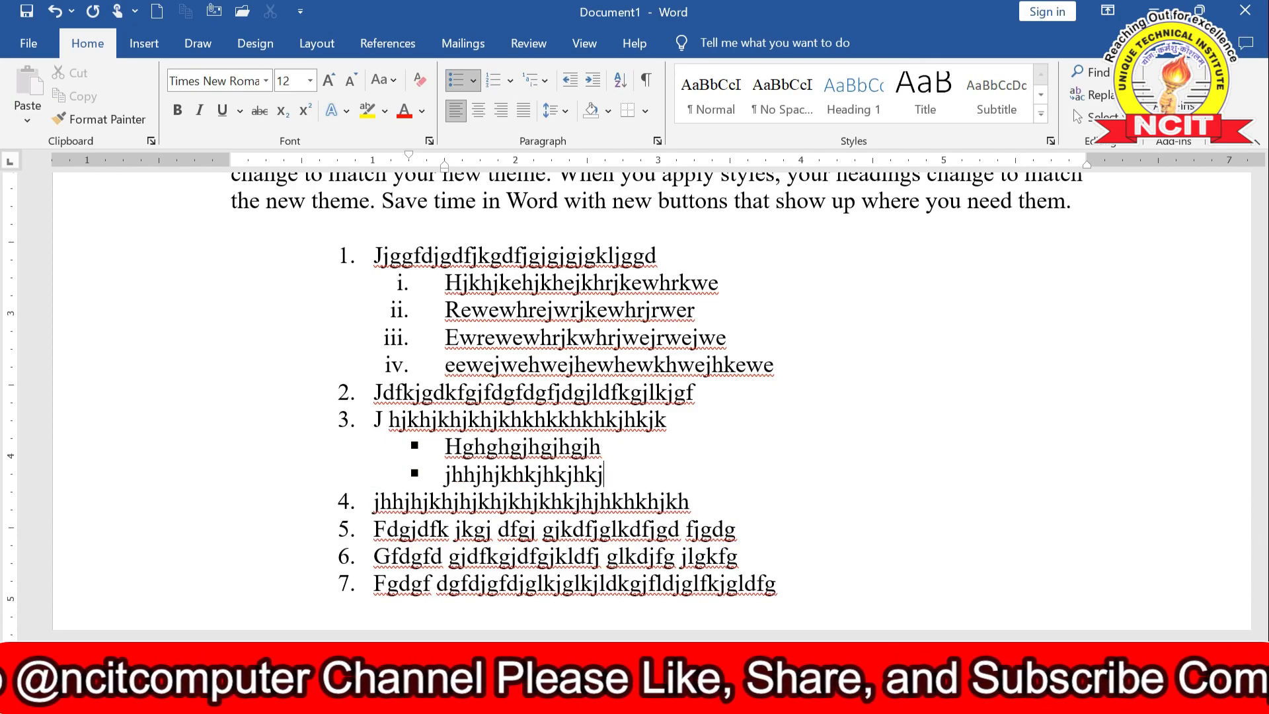
key(Return)
text(jkjljjjjkjj)
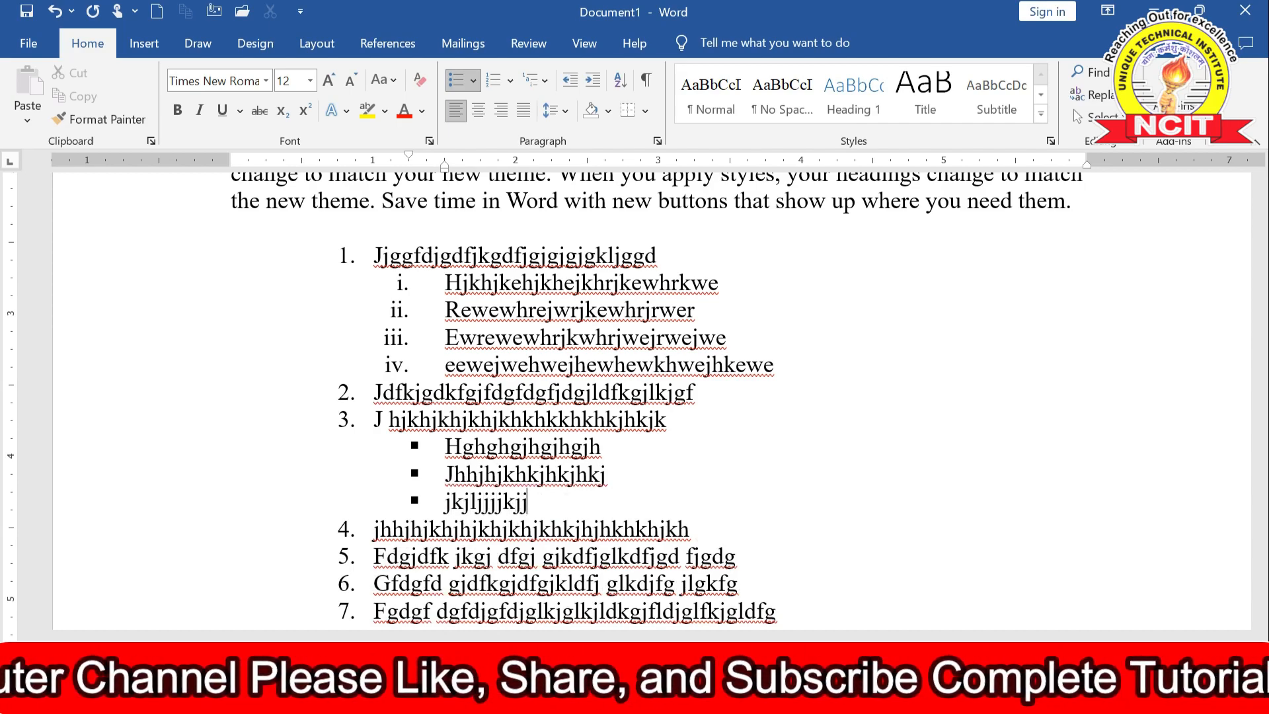
text(jjjjkljkjlkj)
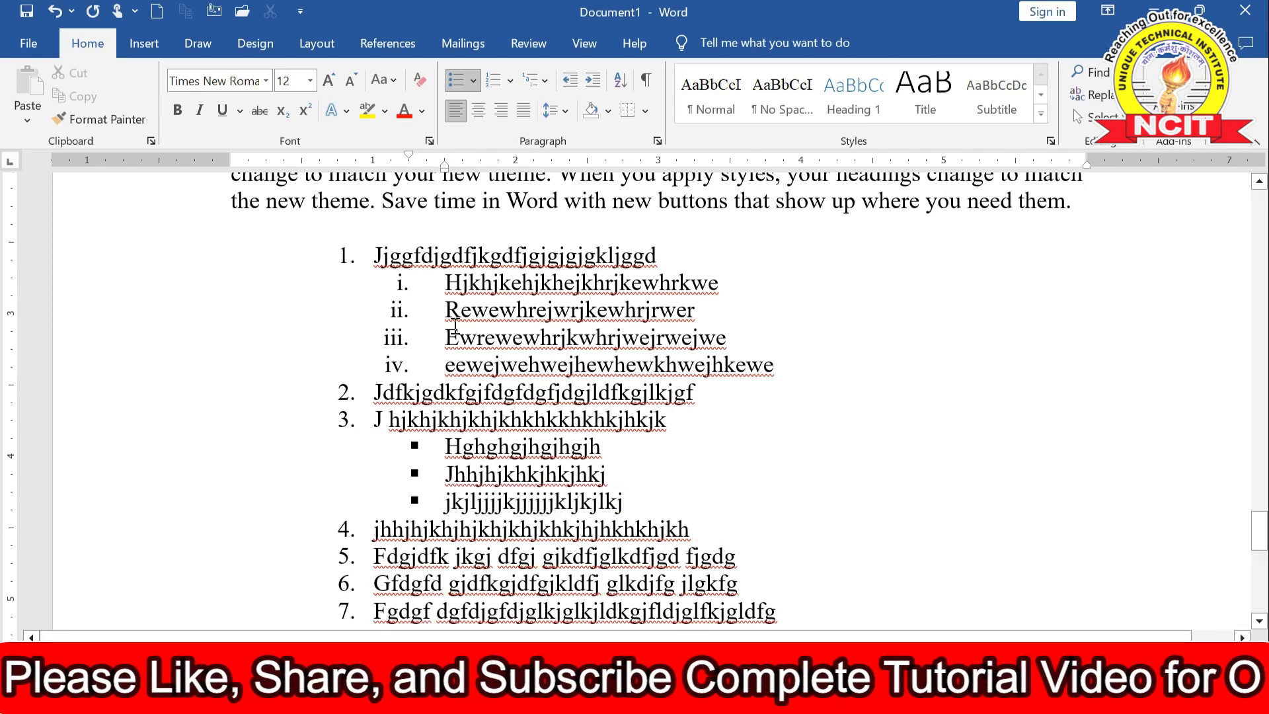
Apply the 1) a) i) multilevel list format to the whole list, including its sub-items.
drag(368, 256, 767, 623)
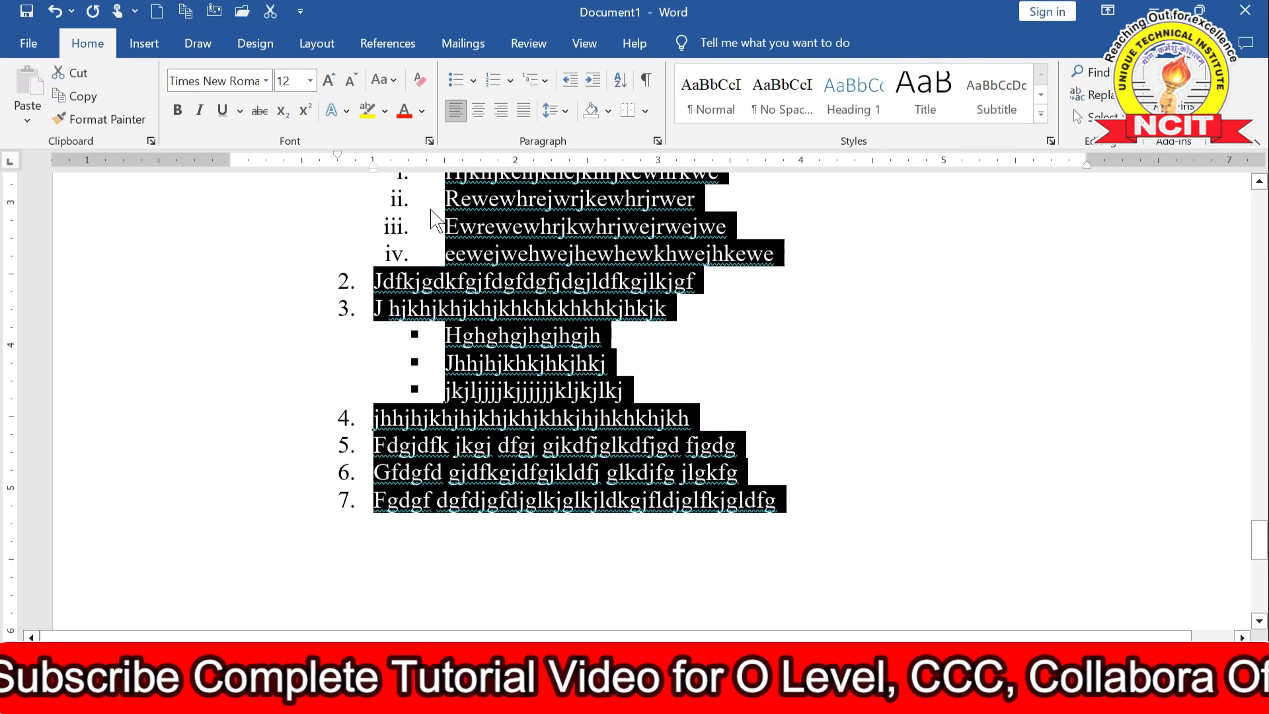
click(544, 81)
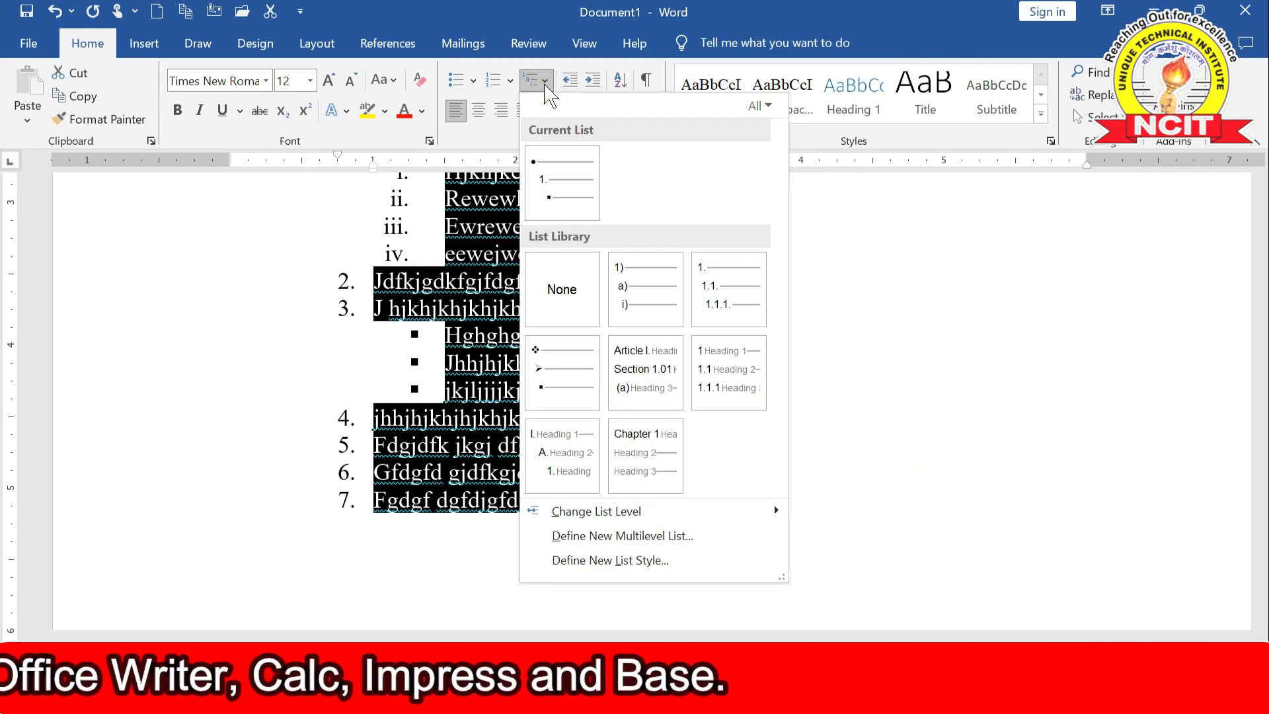
mouse_move(644, 279)
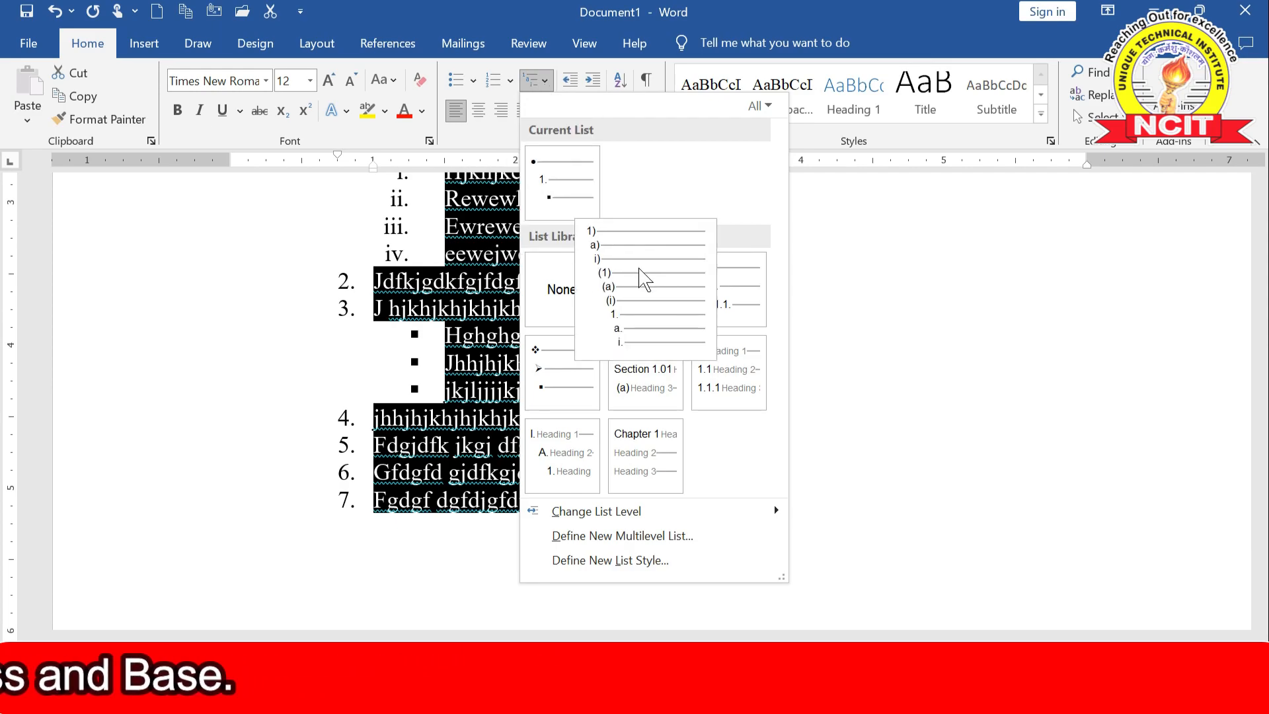
click(645, 279)
scroll(342, 289, up, 3)
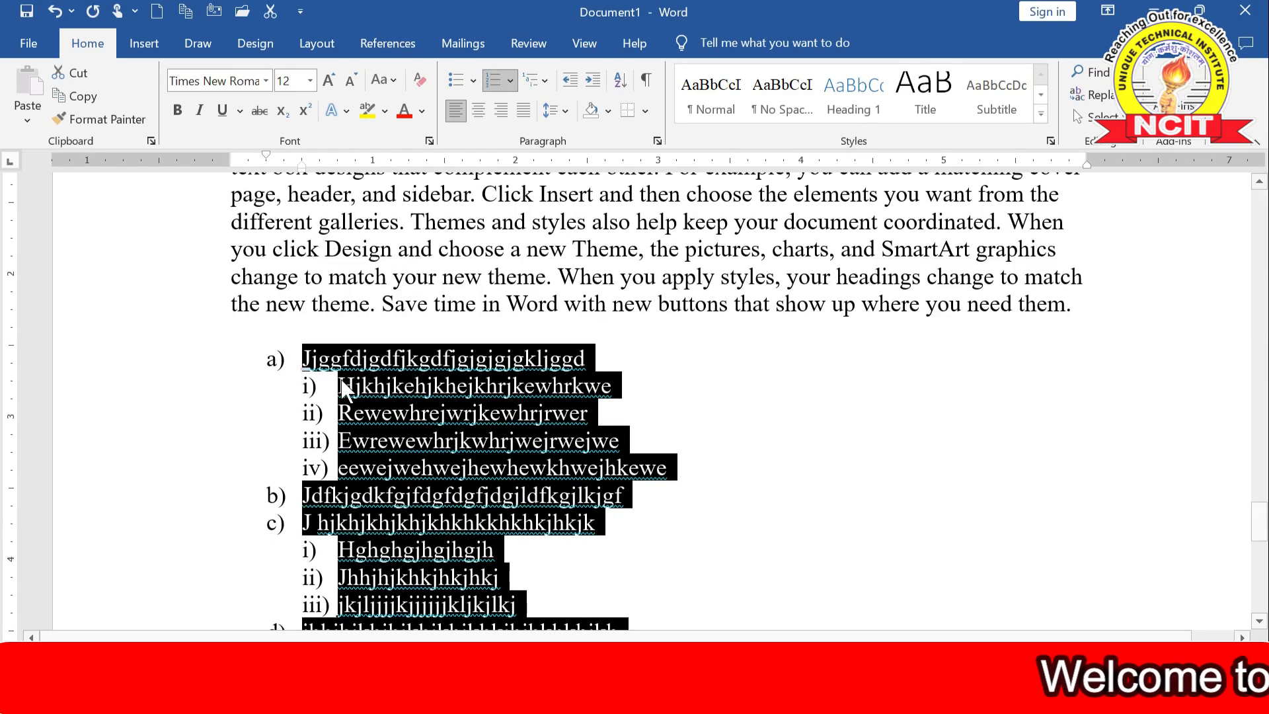
Add three sub-items one level below "Hjkhjkehjkhejkhrjkewhrkwe": "Hjkhjkhjk", "Gjhgjhgjhgjh" and "hgjgjgjhgjhgjhg".
click(630, 389)
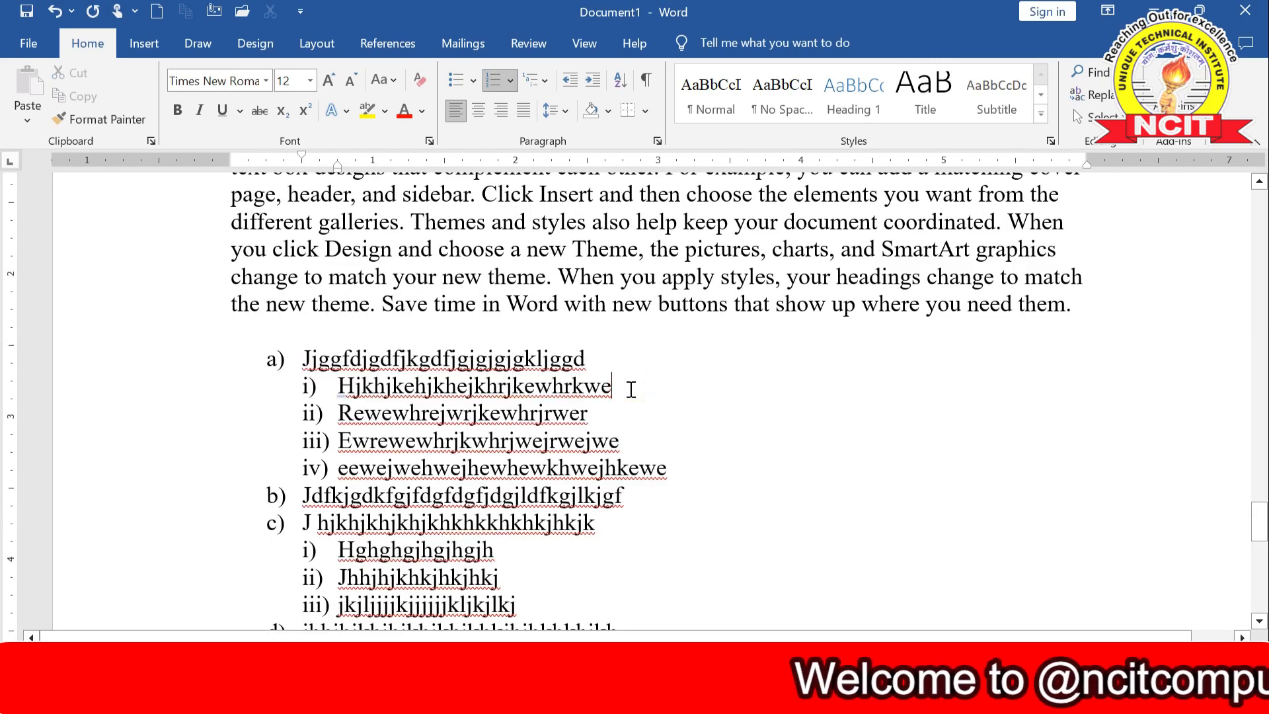
key(Return)
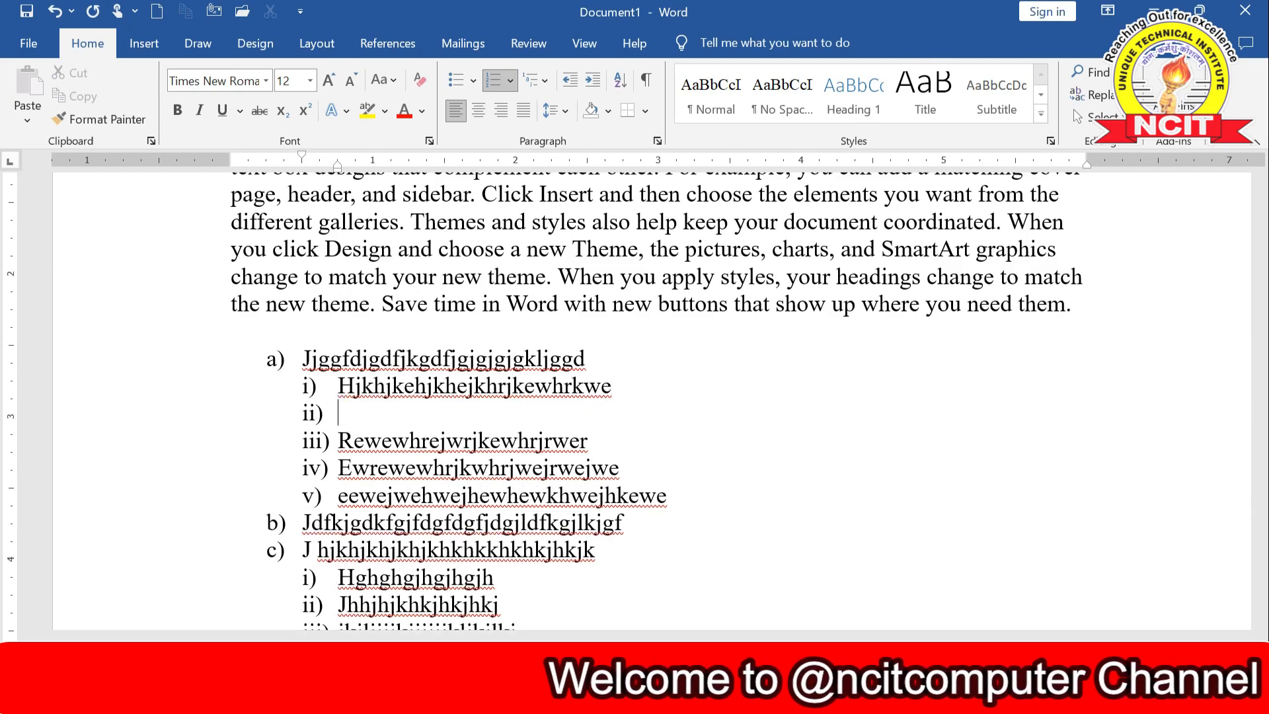
key(Tab)
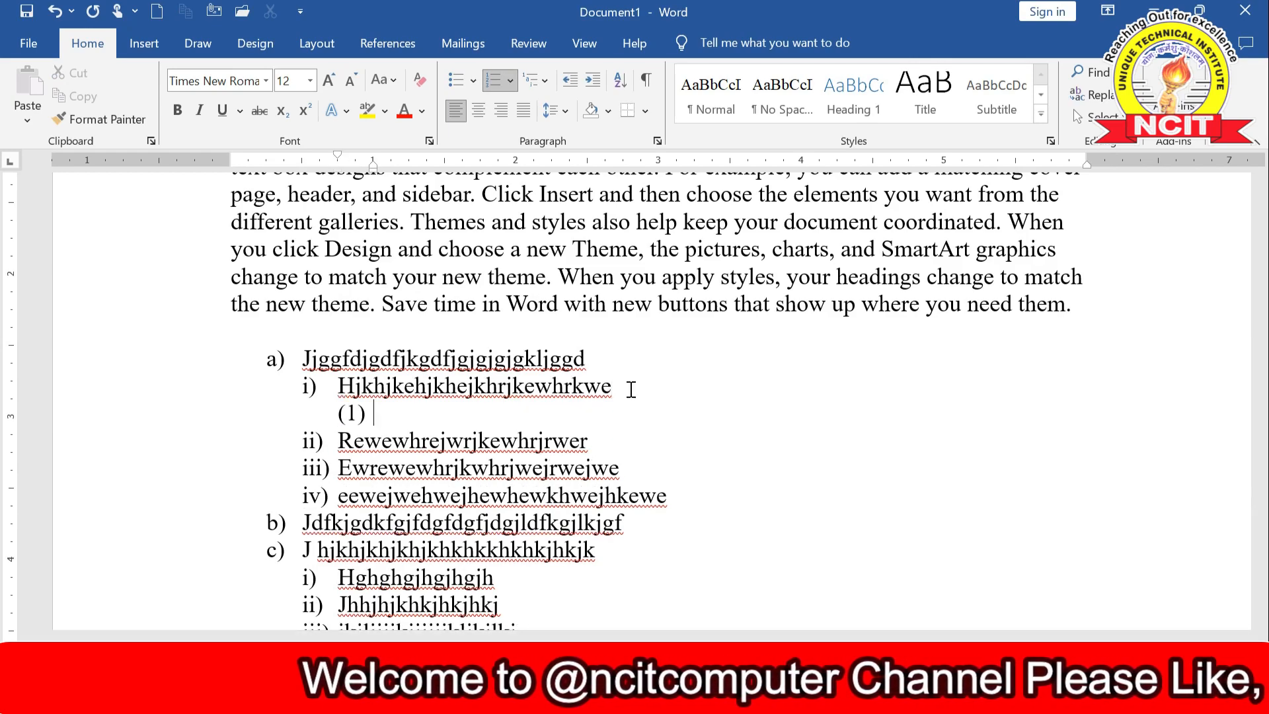
text(hjkhjkhjk)
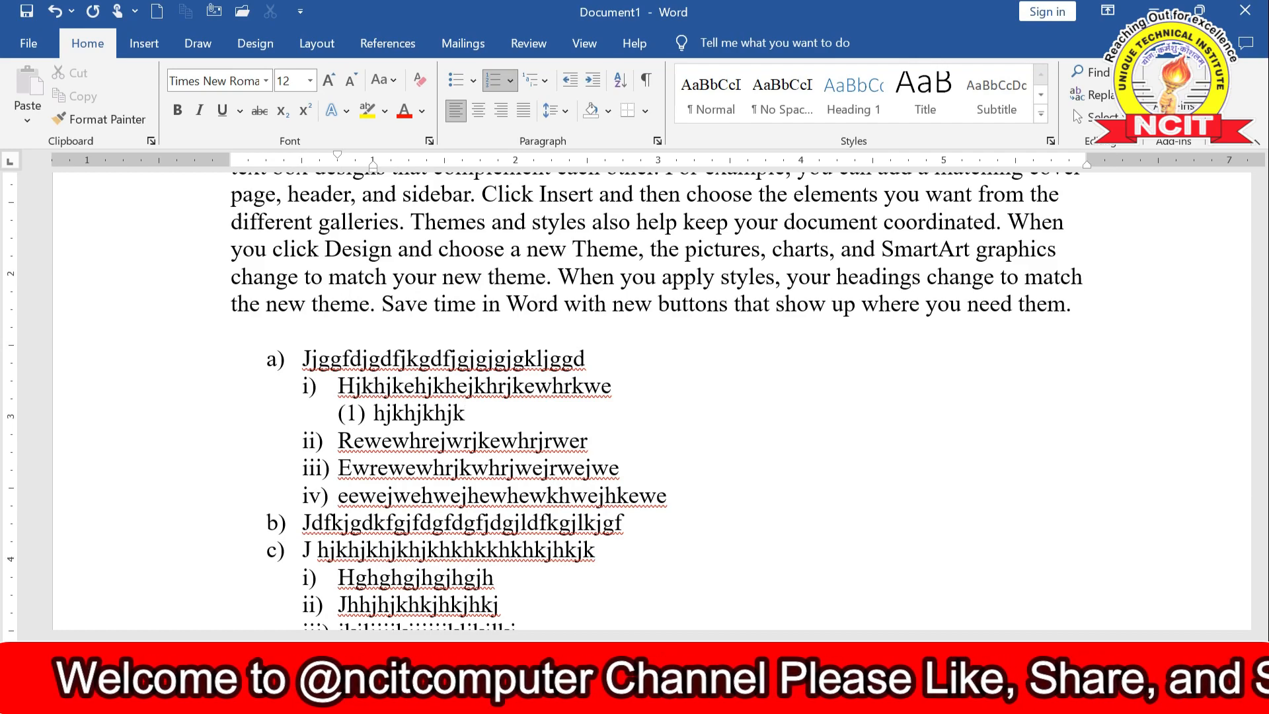
key(Return)
text(gjhgjhgjhgjh)
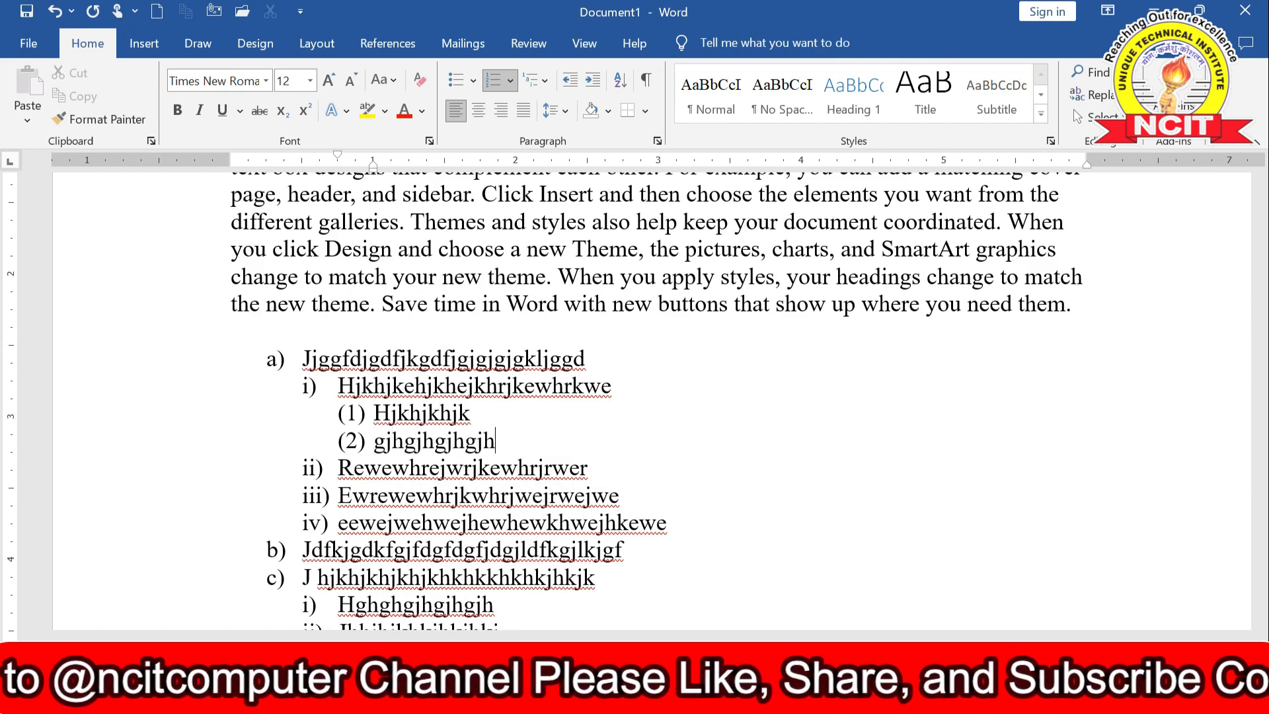
key(Return)
text(hgjgjgjhgjhgjhg)
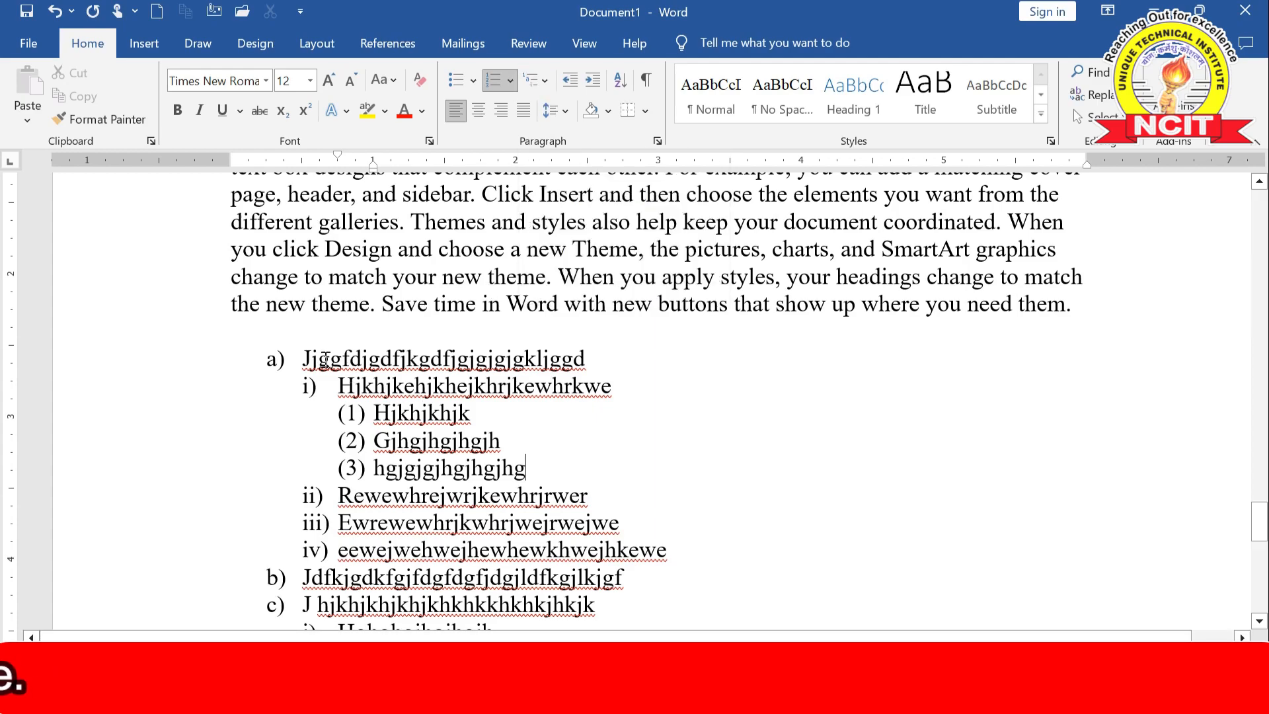
Change the whole list to the 1., 1.1., 1.1.1. multilevel list format.
drag(291, 361, 646, 581)
click(540, 79)
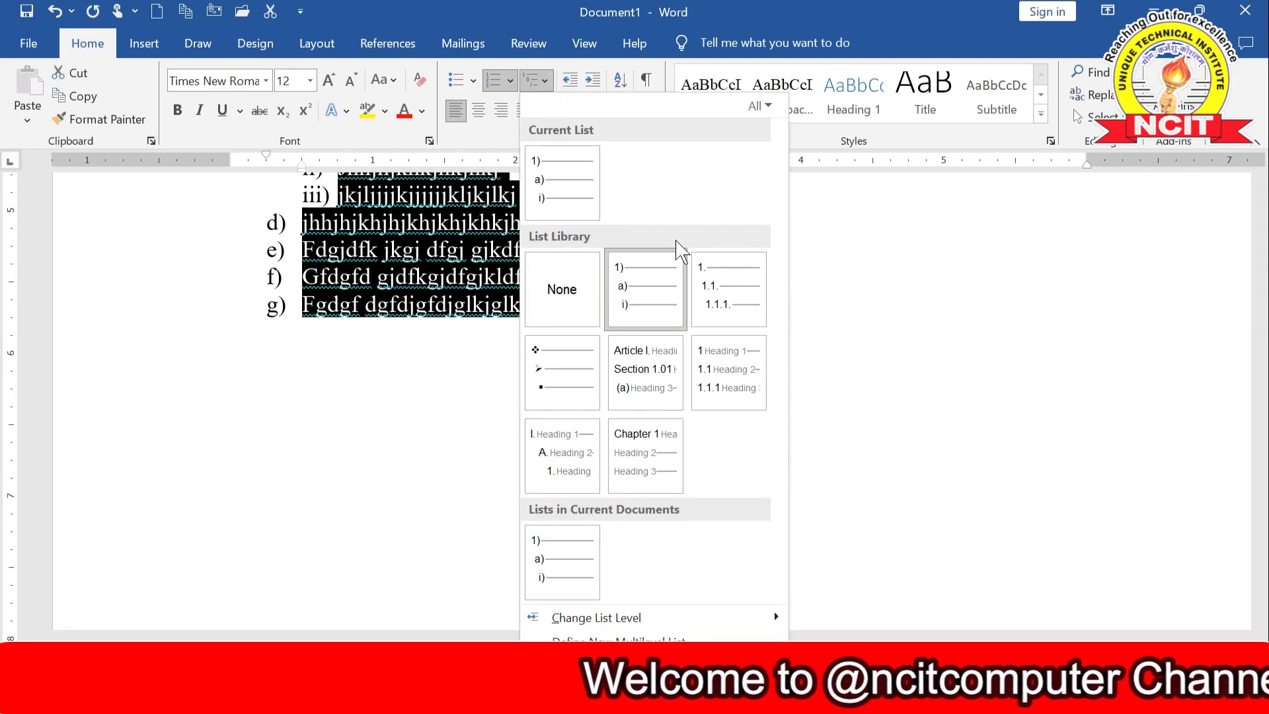
click(711, 308)
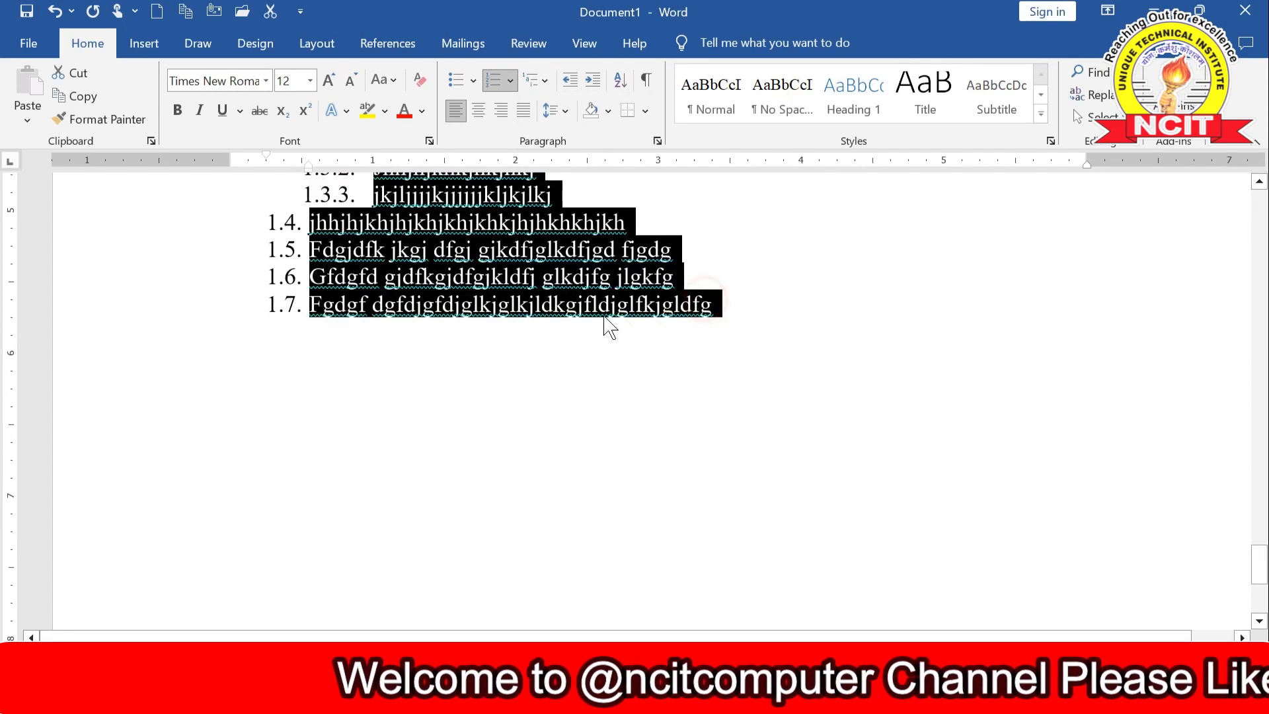
Remove the multilevel numbering from every item of the selected list by applying the None list format.
scroll(550, 324, up, 5)
scroll(549, 324, up, 5)
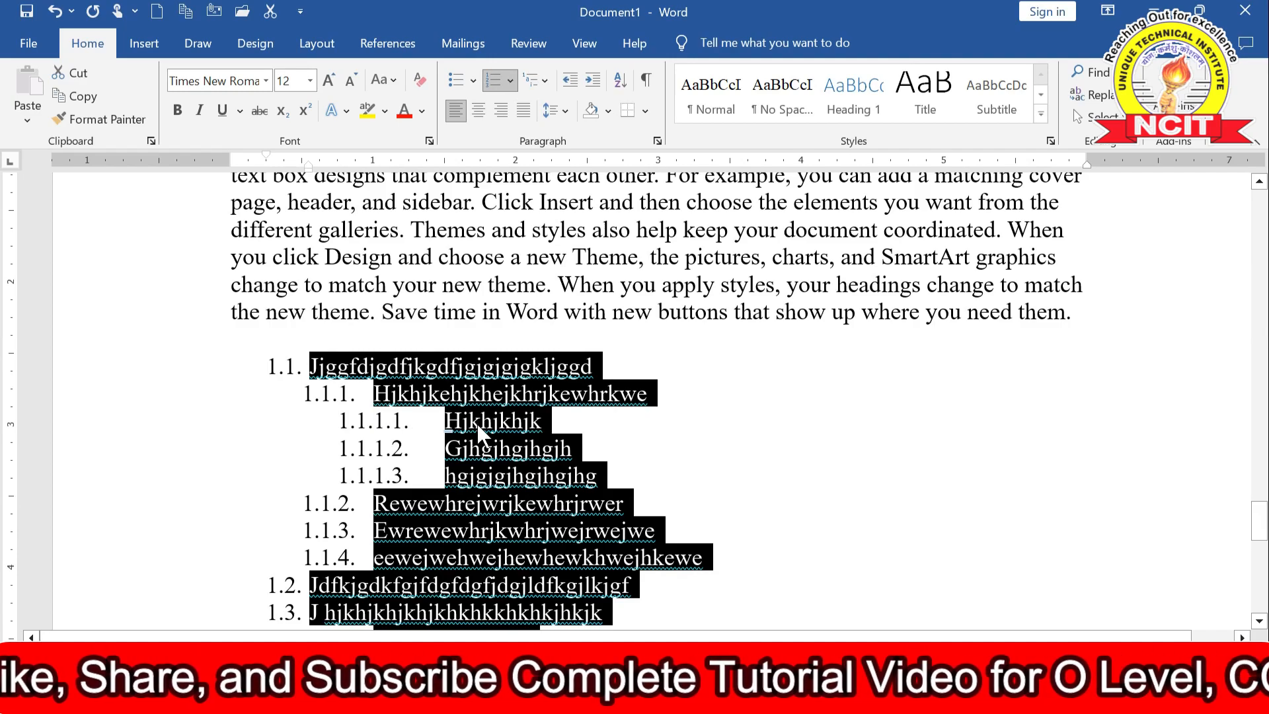
scroll(476, 436, down, 1)
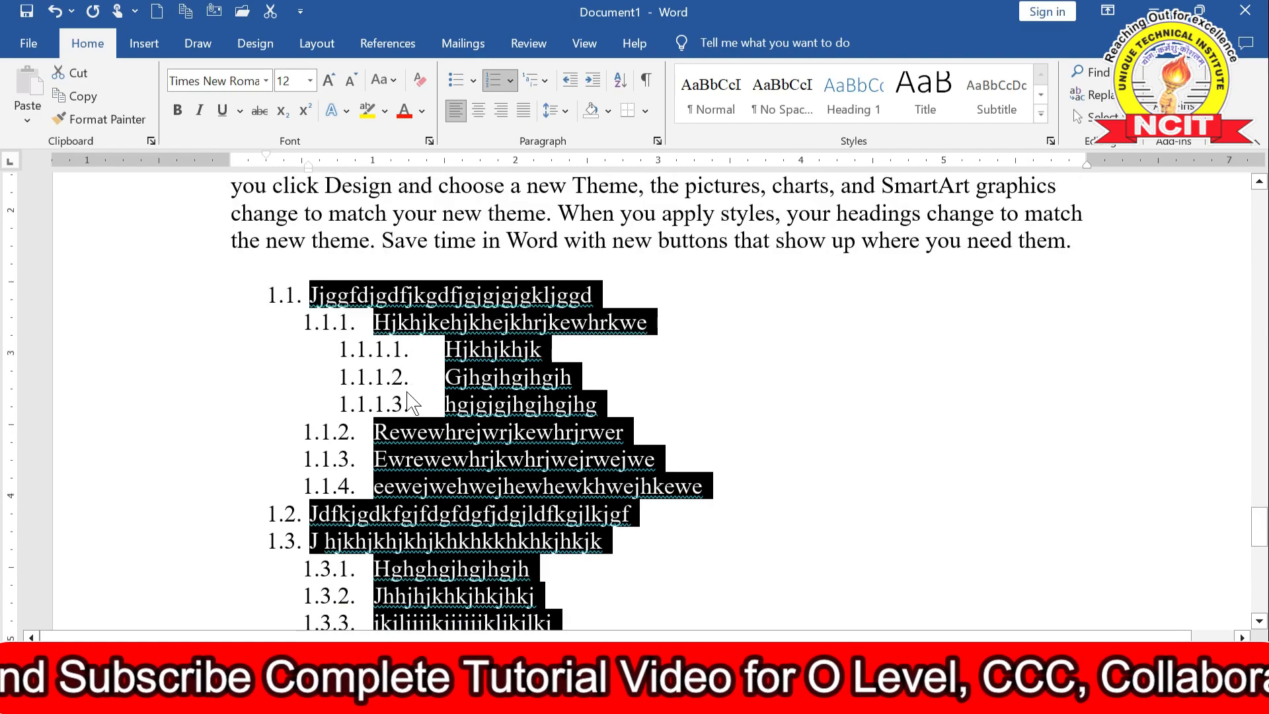
scroll(410, 397, down, 4)
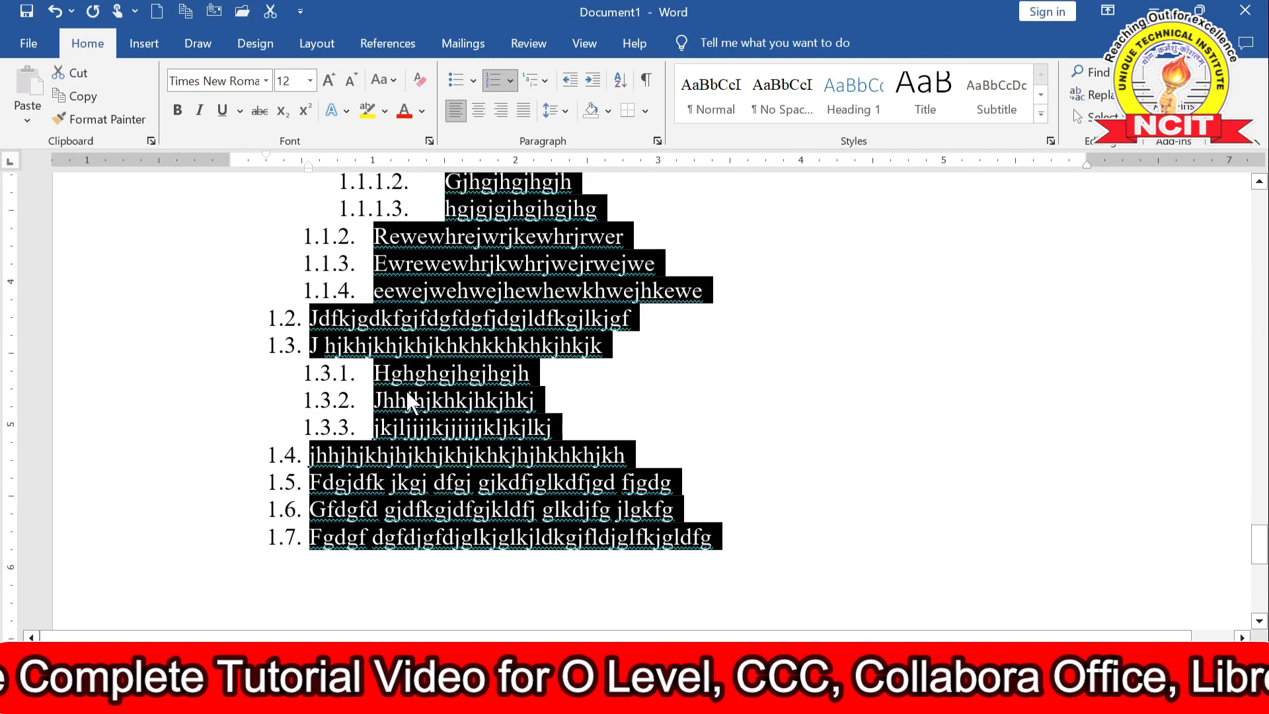
scroll(409, 396, up, 4)
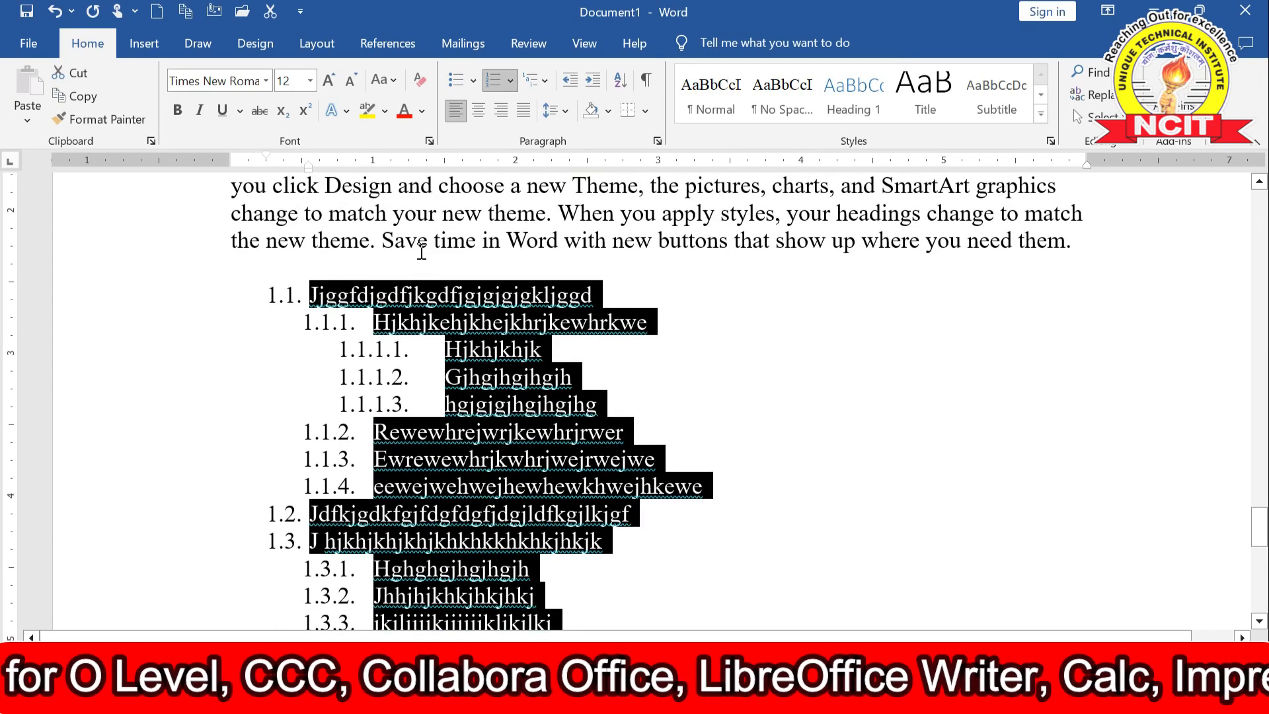
click(544, 80)
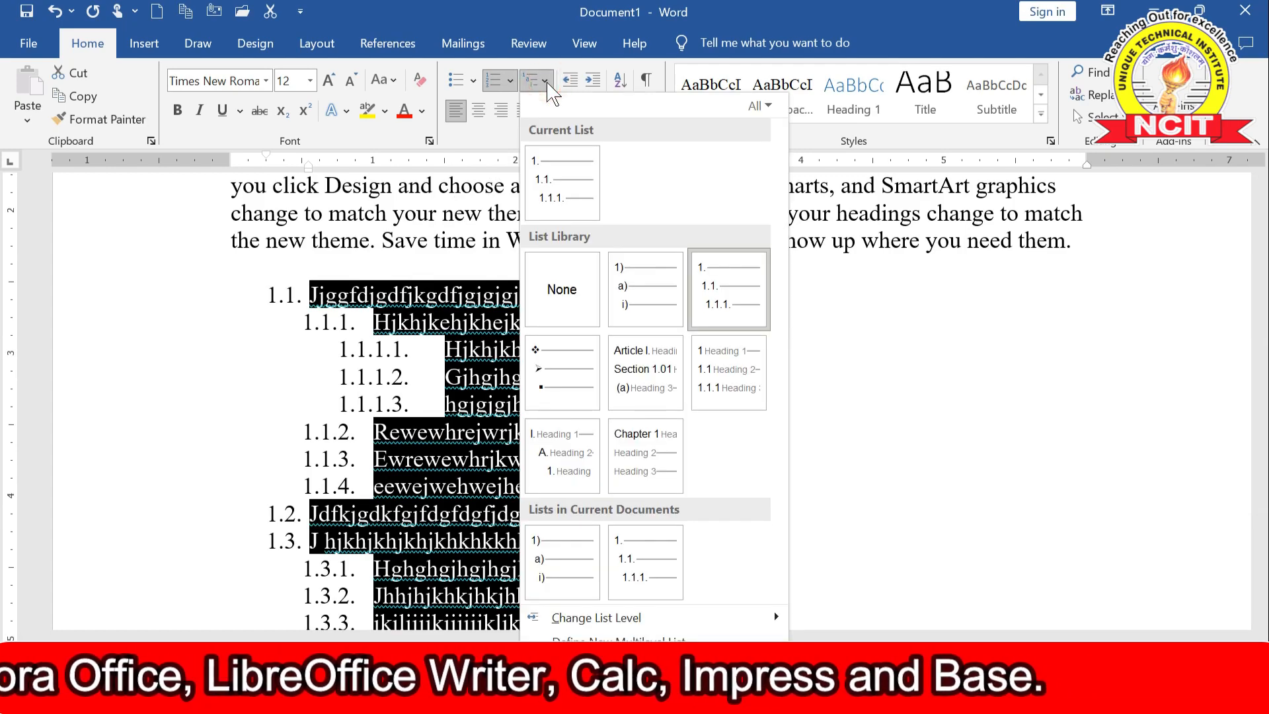
click(555, 291)
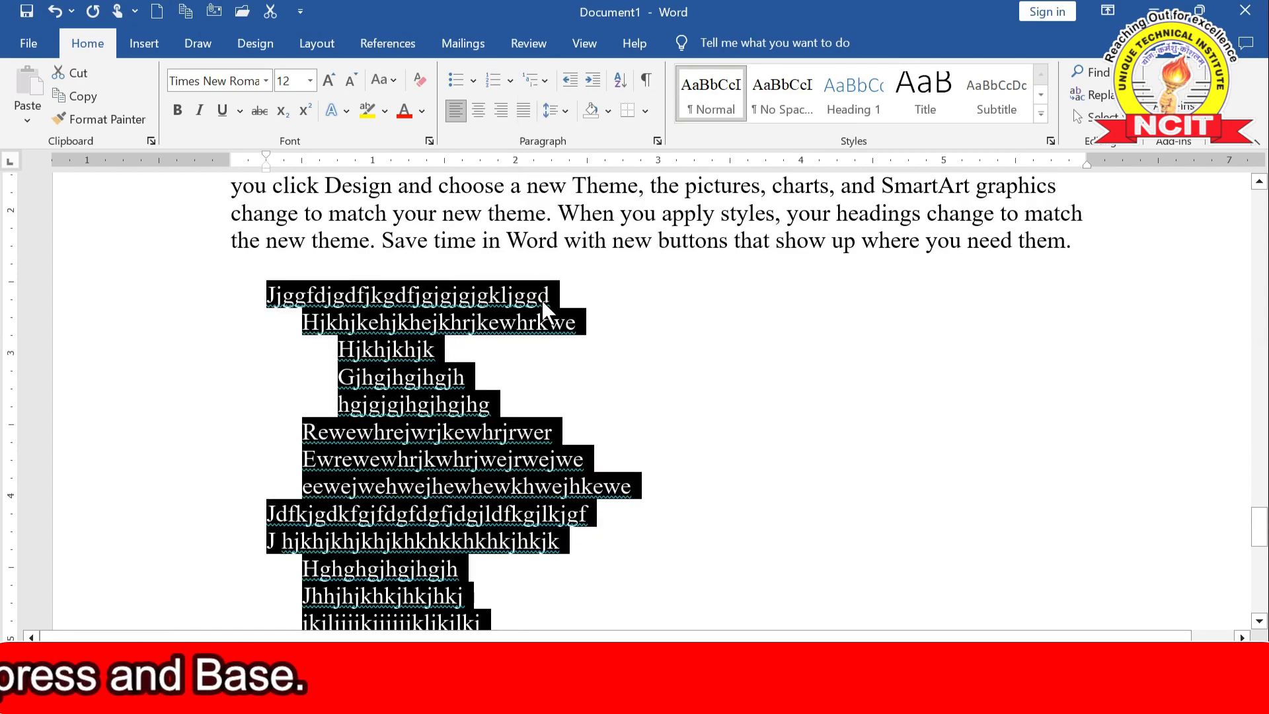
click(508, 79)
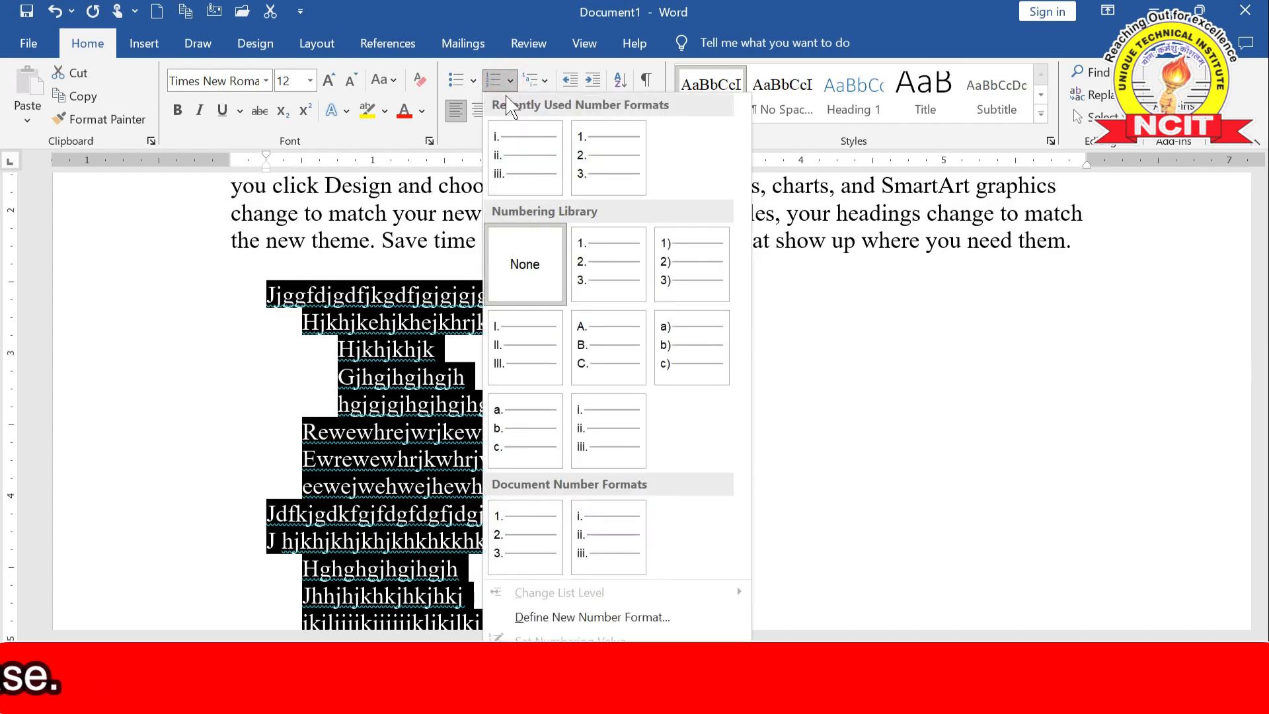
click(473, 80)
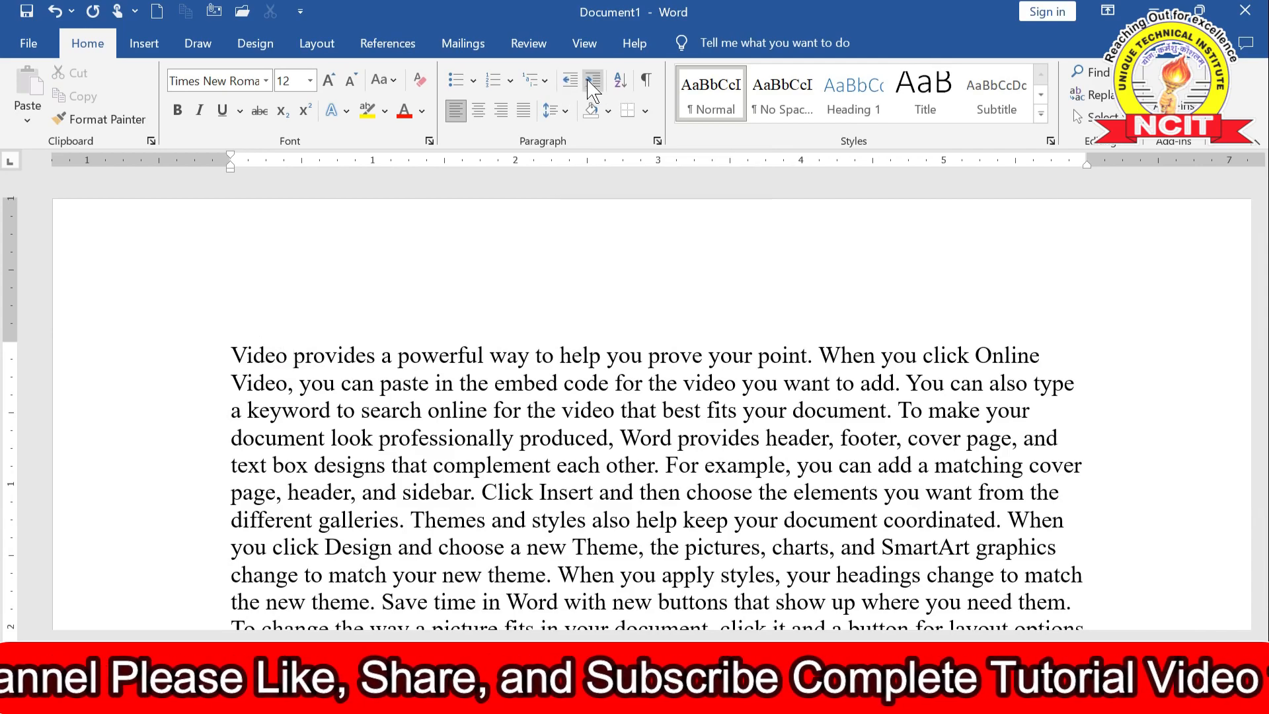
Give all paragraphs in the document a first-line indent of about 0.5 inch and return it to zero.
scroll(252, 258, down, 1)
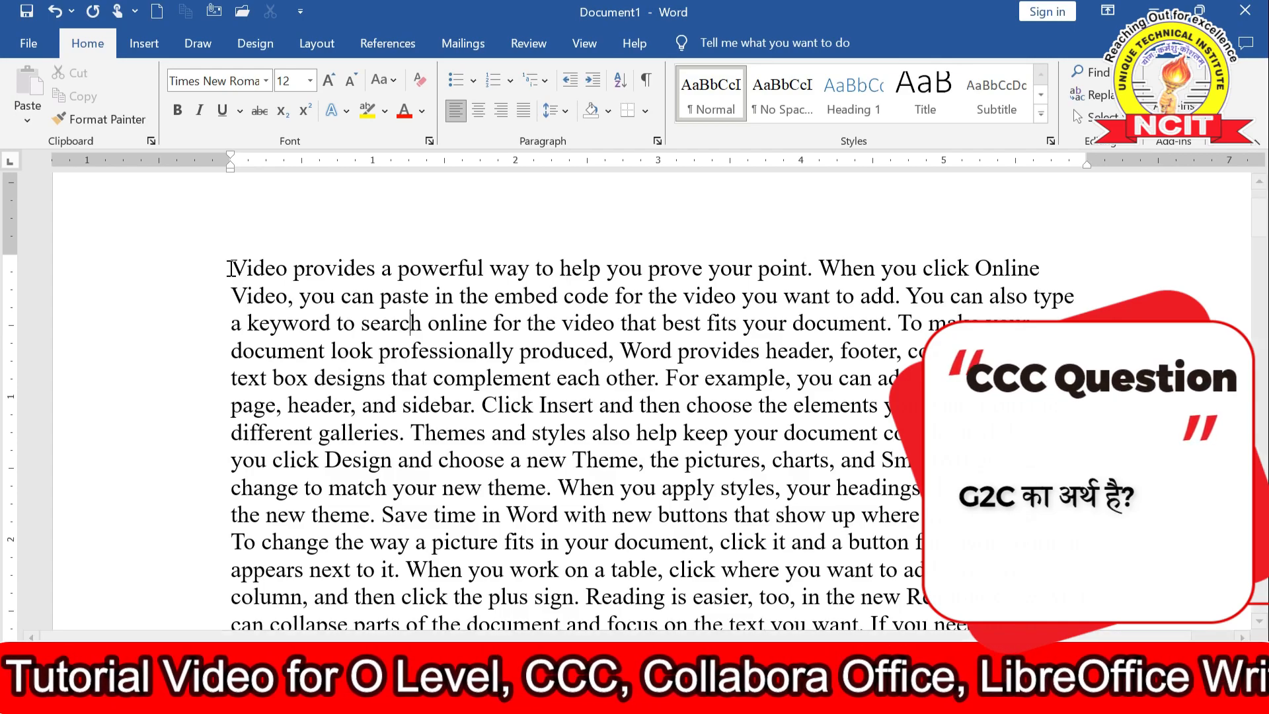
key(ctrl+a)
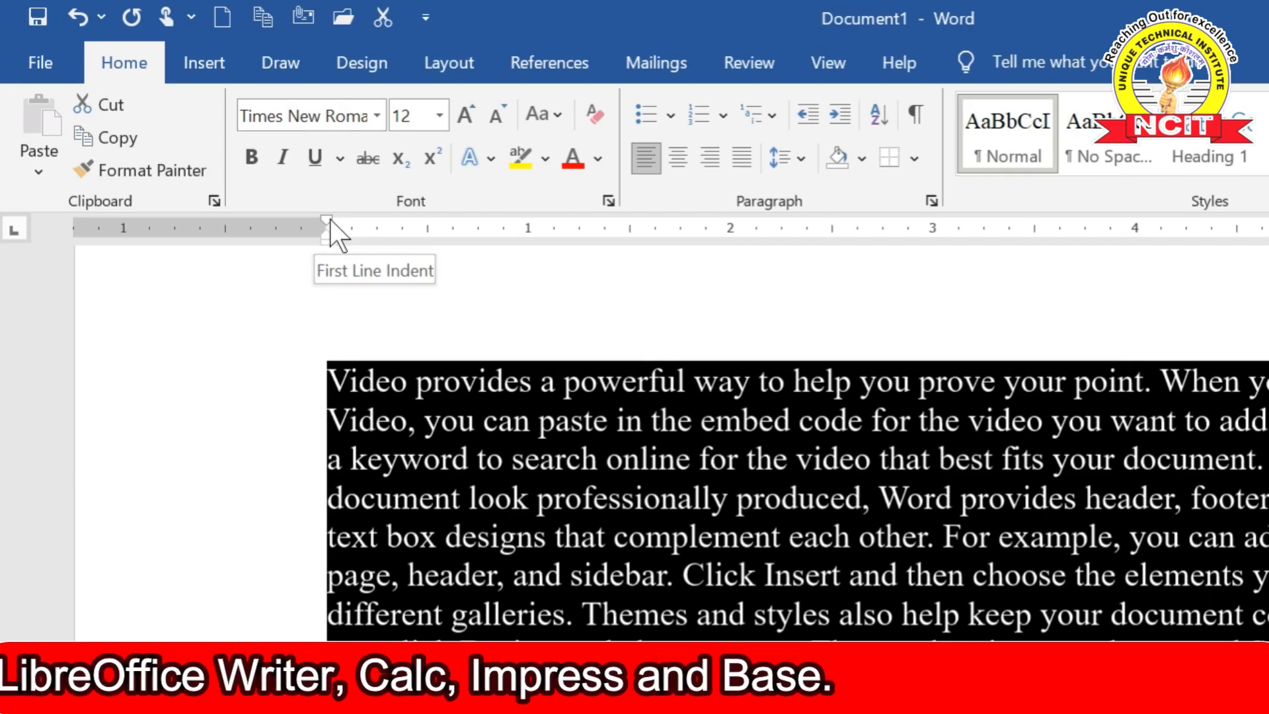
drag(331, 219, 425, 221)
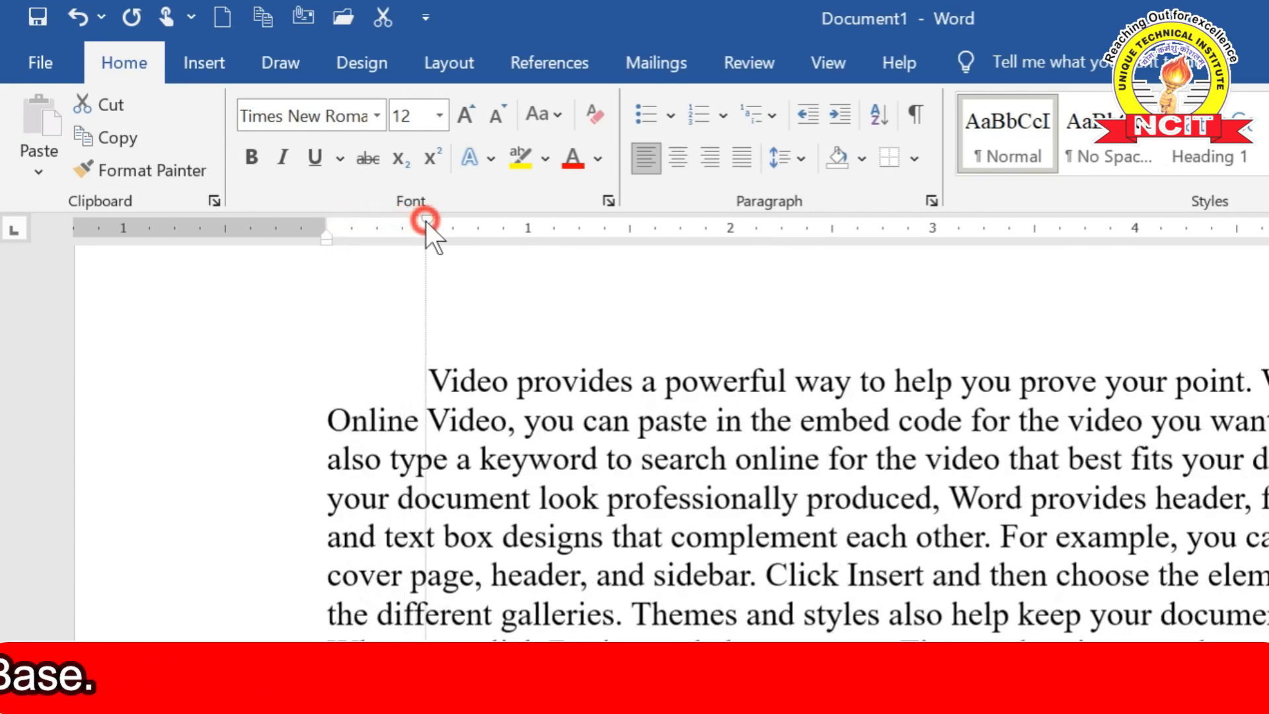
drag(425, 221, 426, 221)
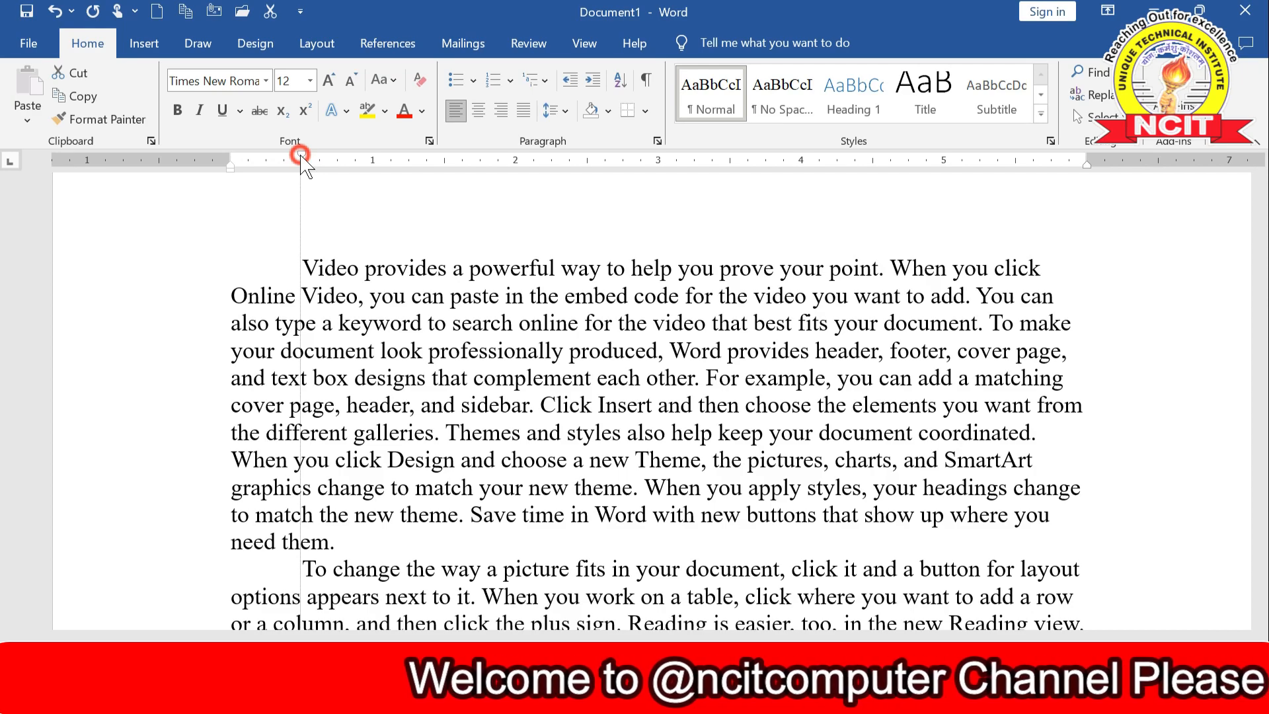
drag(302, 158, 229, 158)
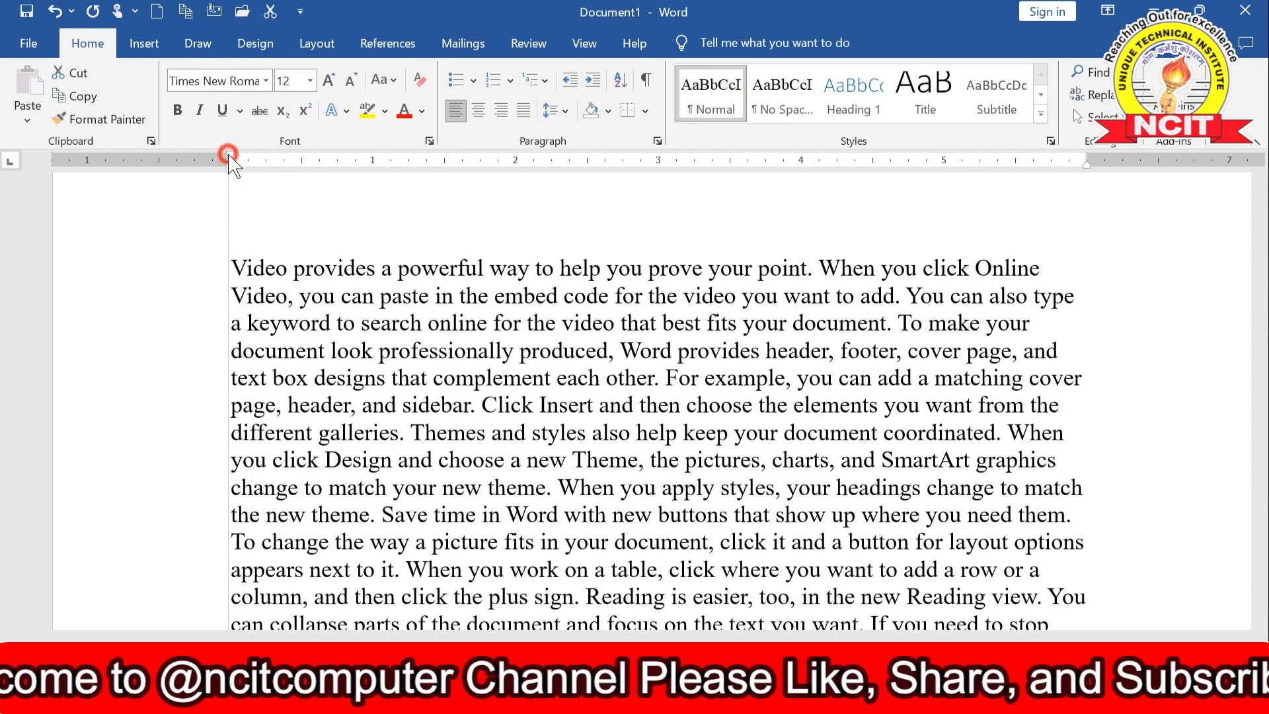
Set a first-line indent of about 0.5 inch and a right indent of about 0.5 inch on all the document's text.
key(ctrl+a)
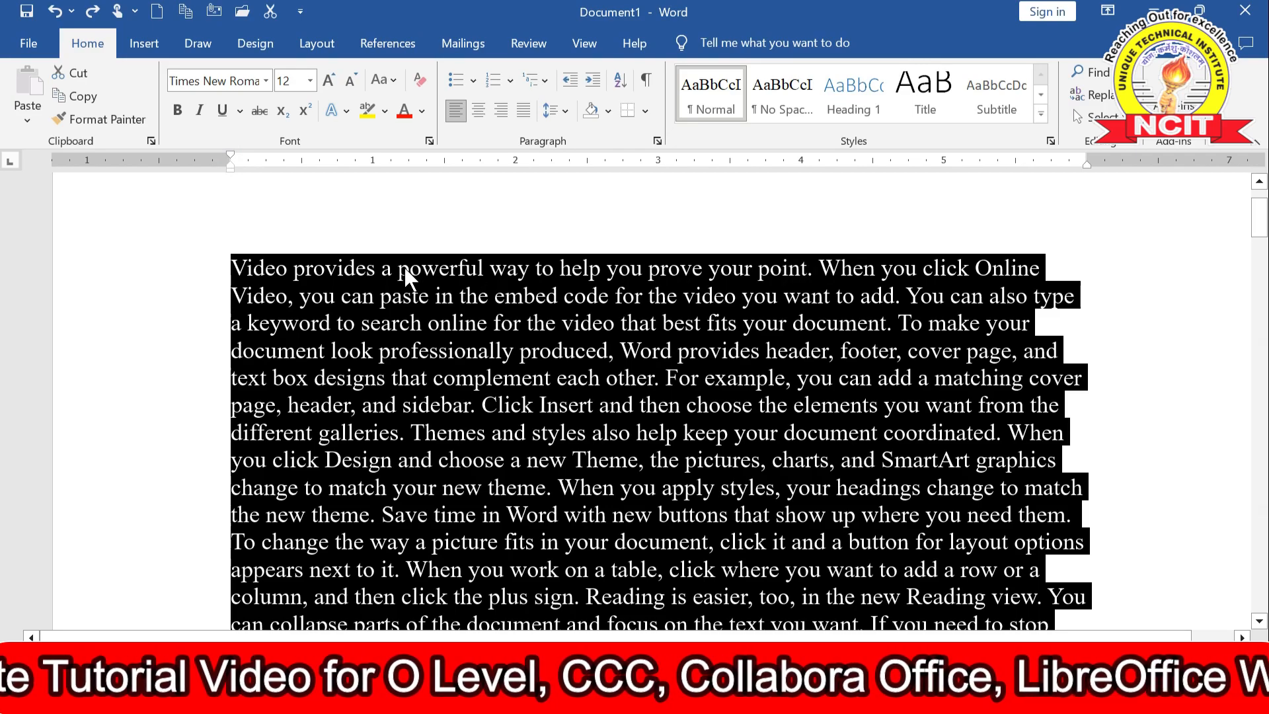
drag(231, 159, 304, 160)
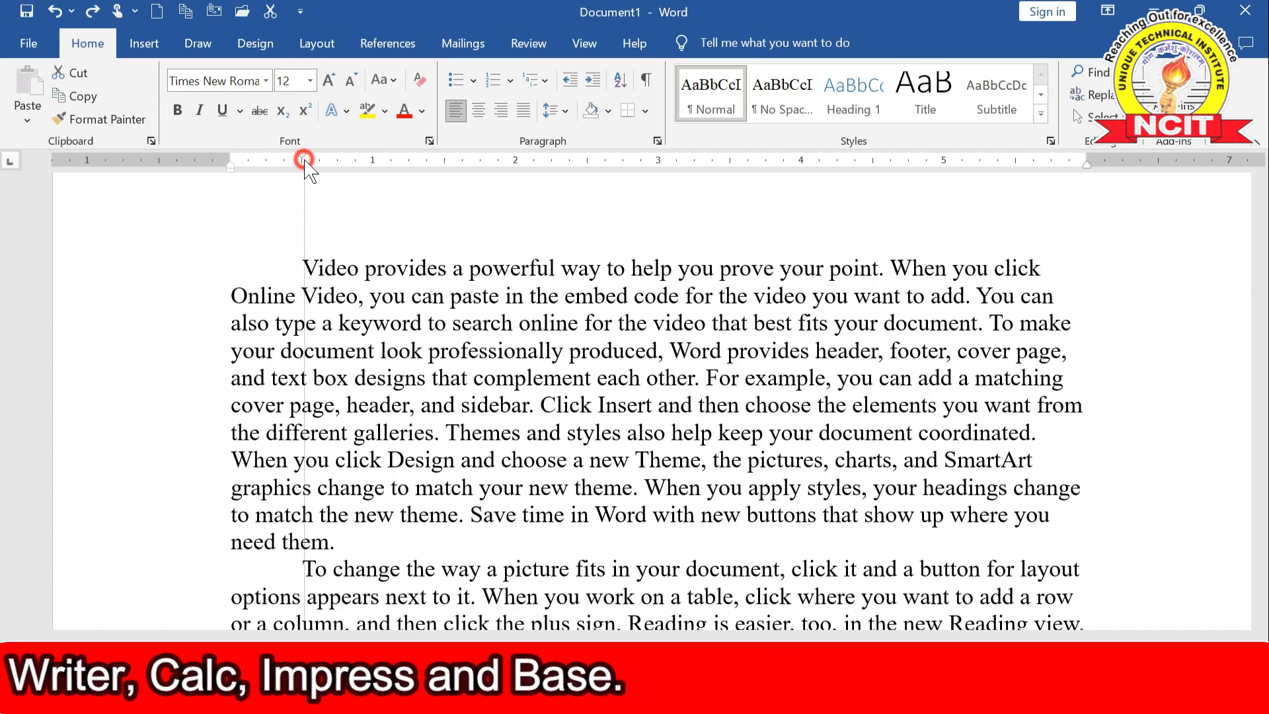
drag(303, 159, 303, 160)
key(ctrl+a)
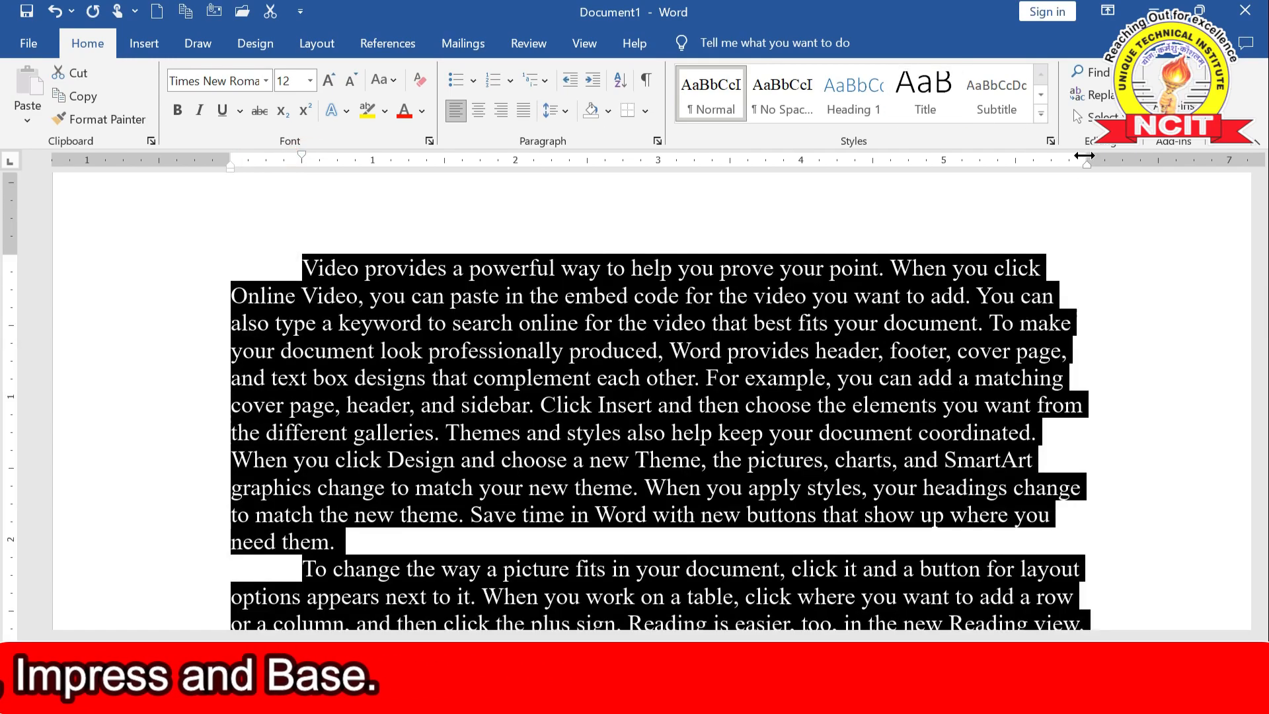
drag(1086, 160, 1017, 165)
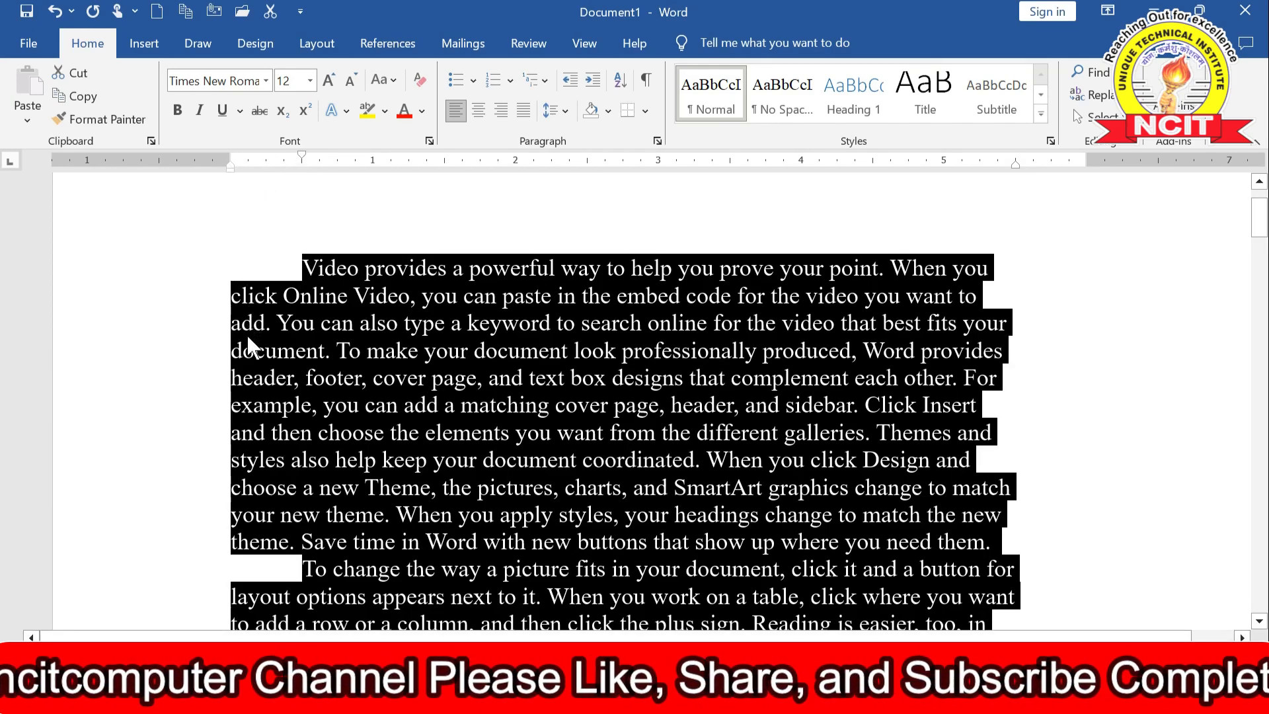
Try a left indent of about 0.5 inch on all the text, and return the first-line, left and right indents to the page margins.
mouse_move(231, 168)
mouse_down()
mouse_move(326, 170)
mouse_move(249, 171)
mouse_move(302, 171)
mouse_up()
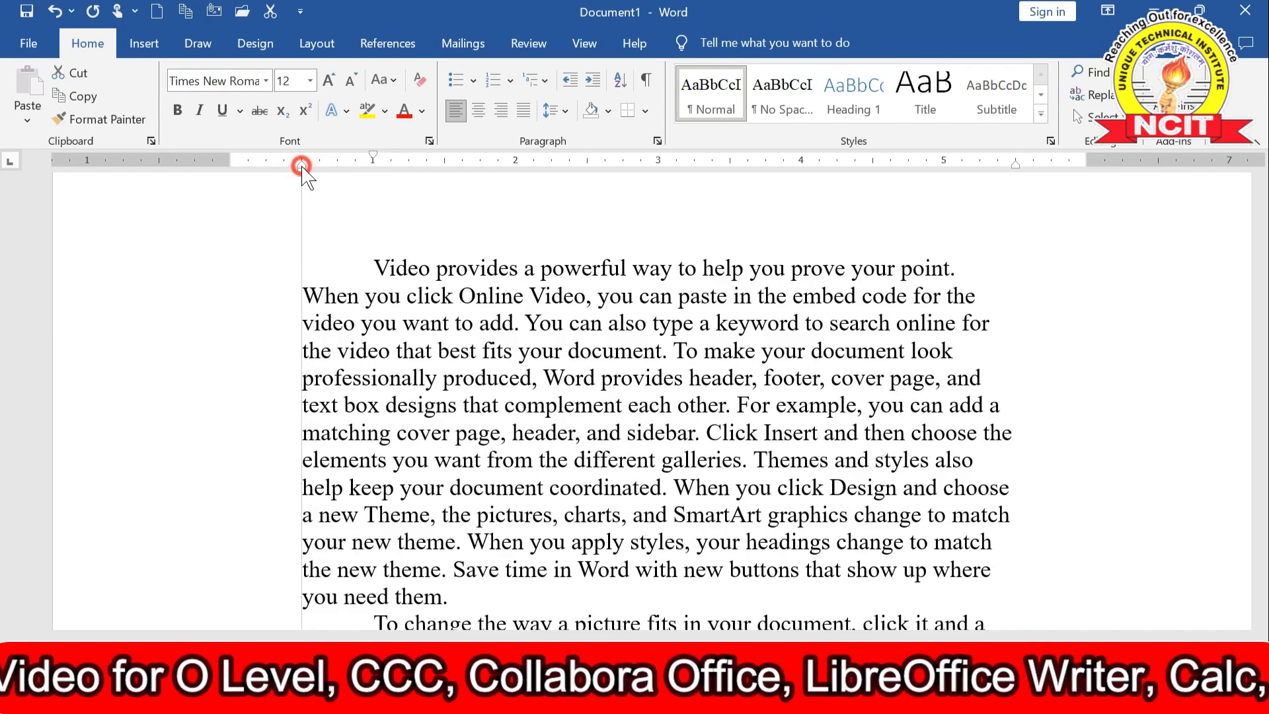
mouse_move(302, 171)
mouse_down()
mouse_move(354, 170)
mouse_move(231, 171)
mouse_move(295, 159)
mouse_move(231, 159)
mouse_up()
key(ctrl+a)
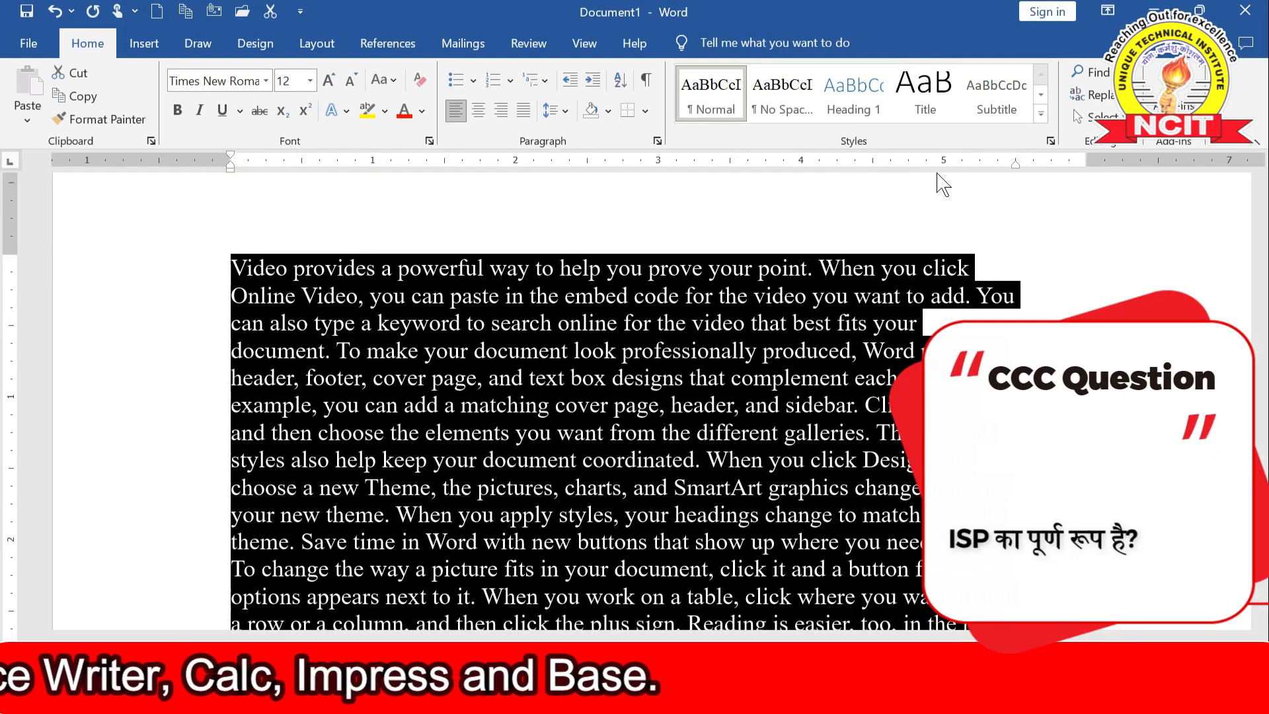
drag(1018, 165, 1086, 162)
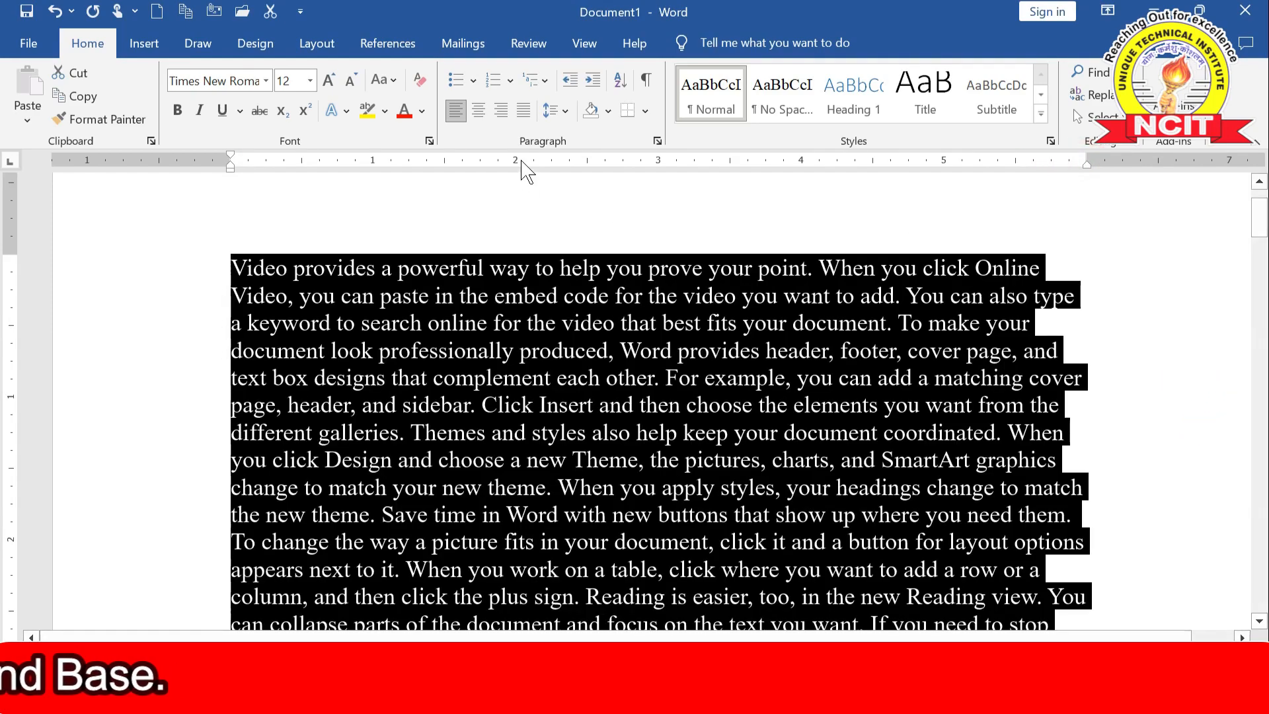
Increase the indent of all the document's text by two levels to 1 inch, and decrease it back to the left margin.
click(597, 84)
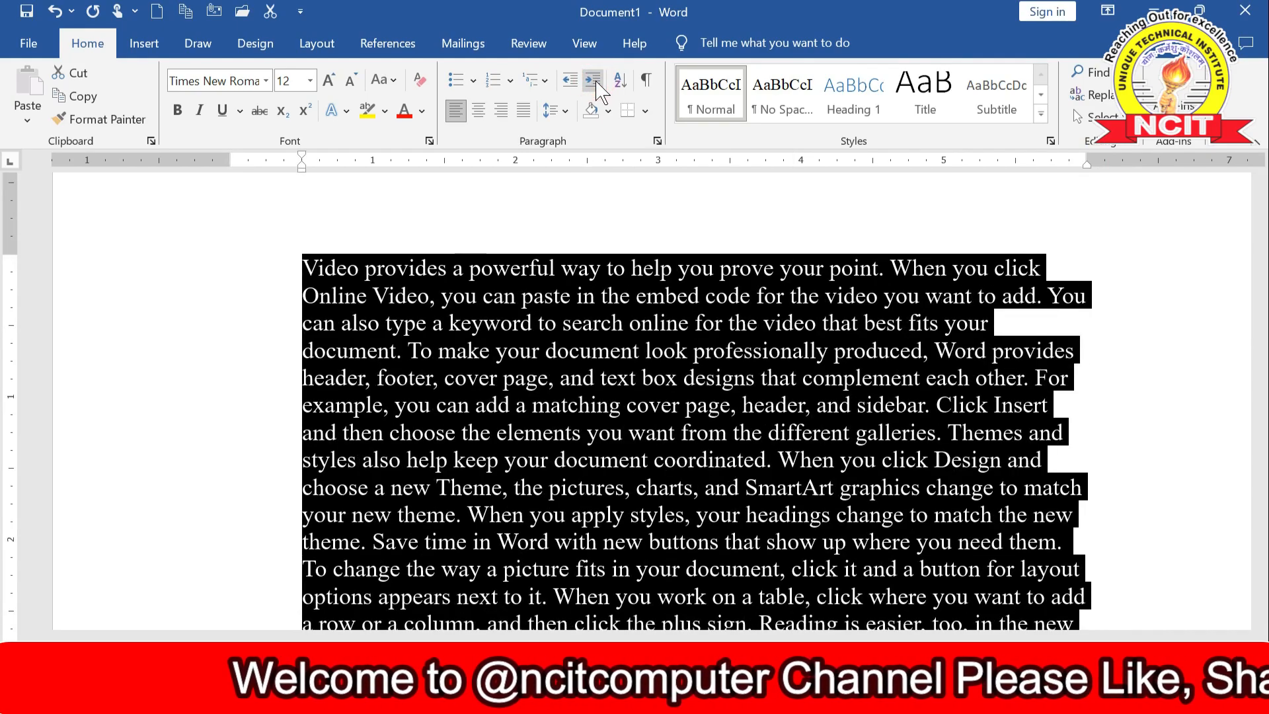
click(596, 83)
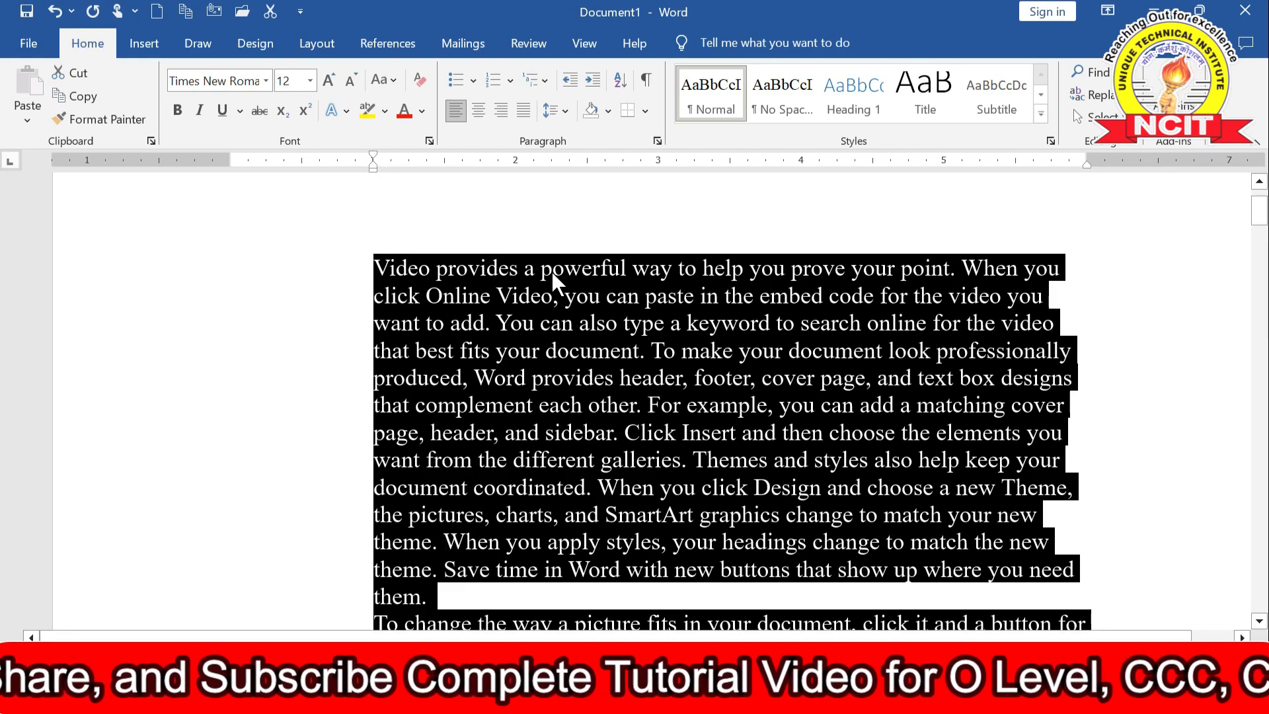
mouse_move(372, 156)
mouse_down()
mouse_move(445, 158)
mouse_move(375, 157)
mouse_up()
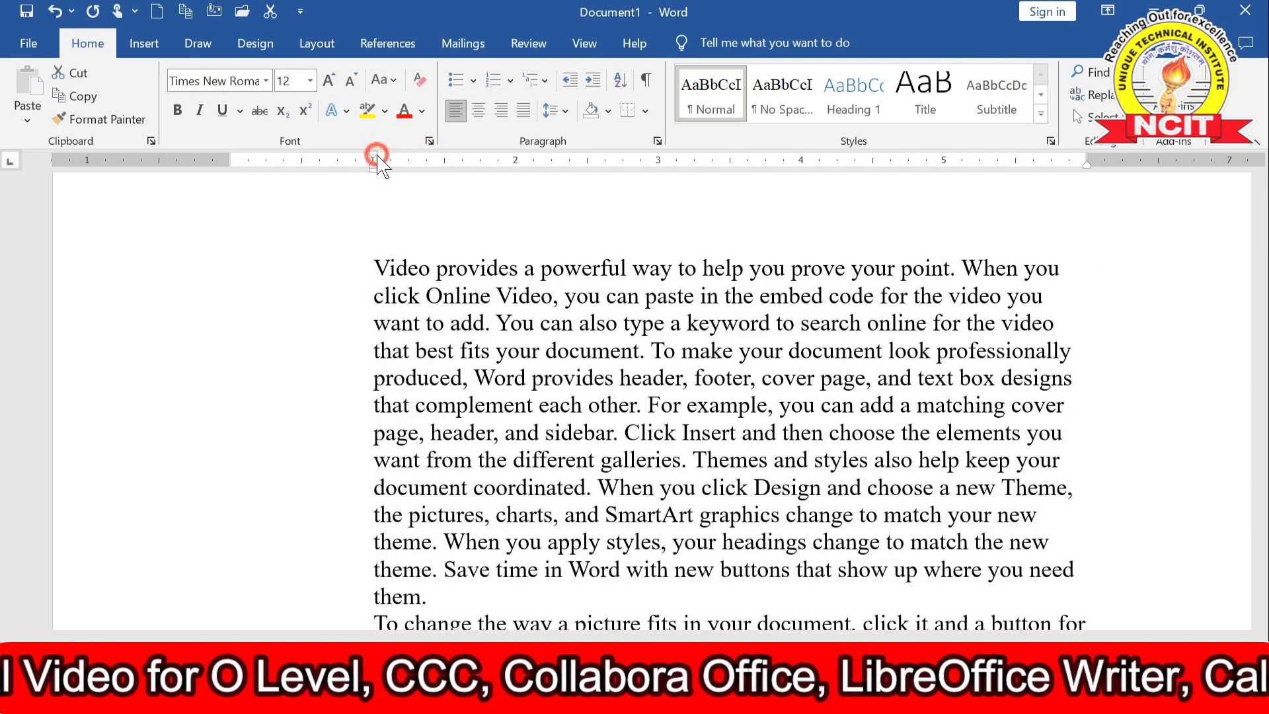
key(ctrl+a)
scroll(389, 218, down, 6)
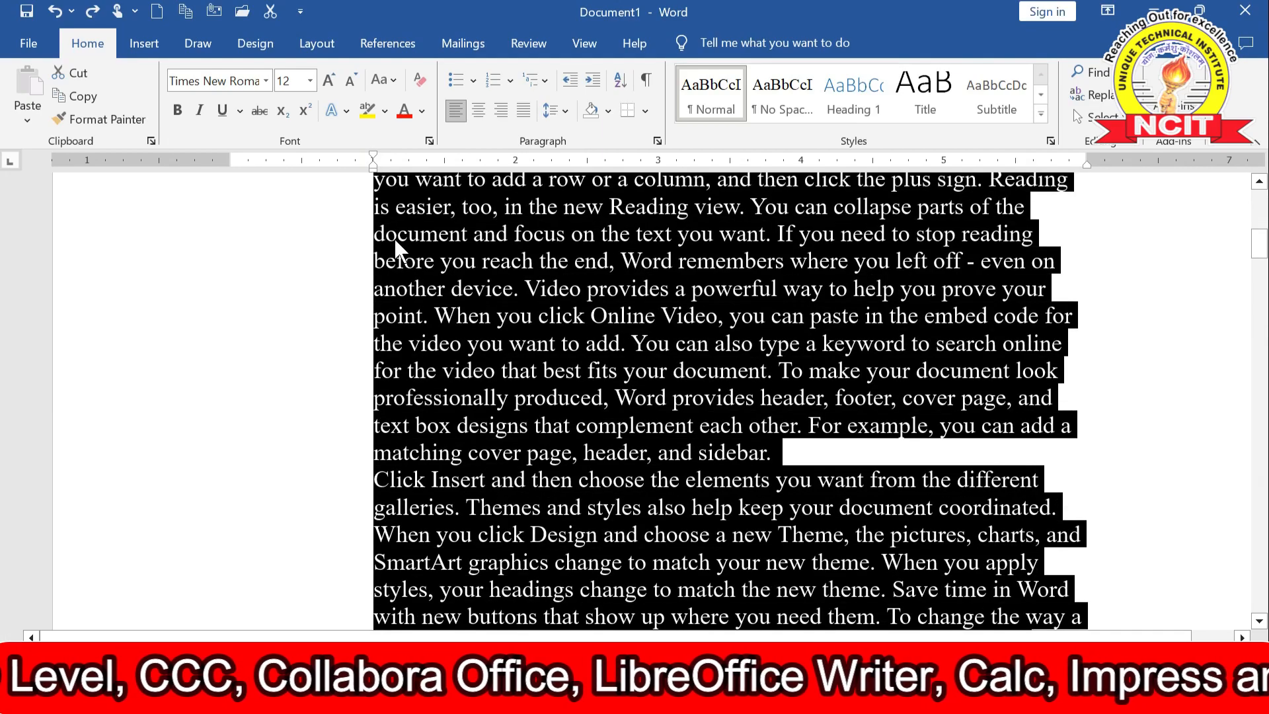
scroll(394, 236, up, 3)
scroll(394, 238, up, 4)
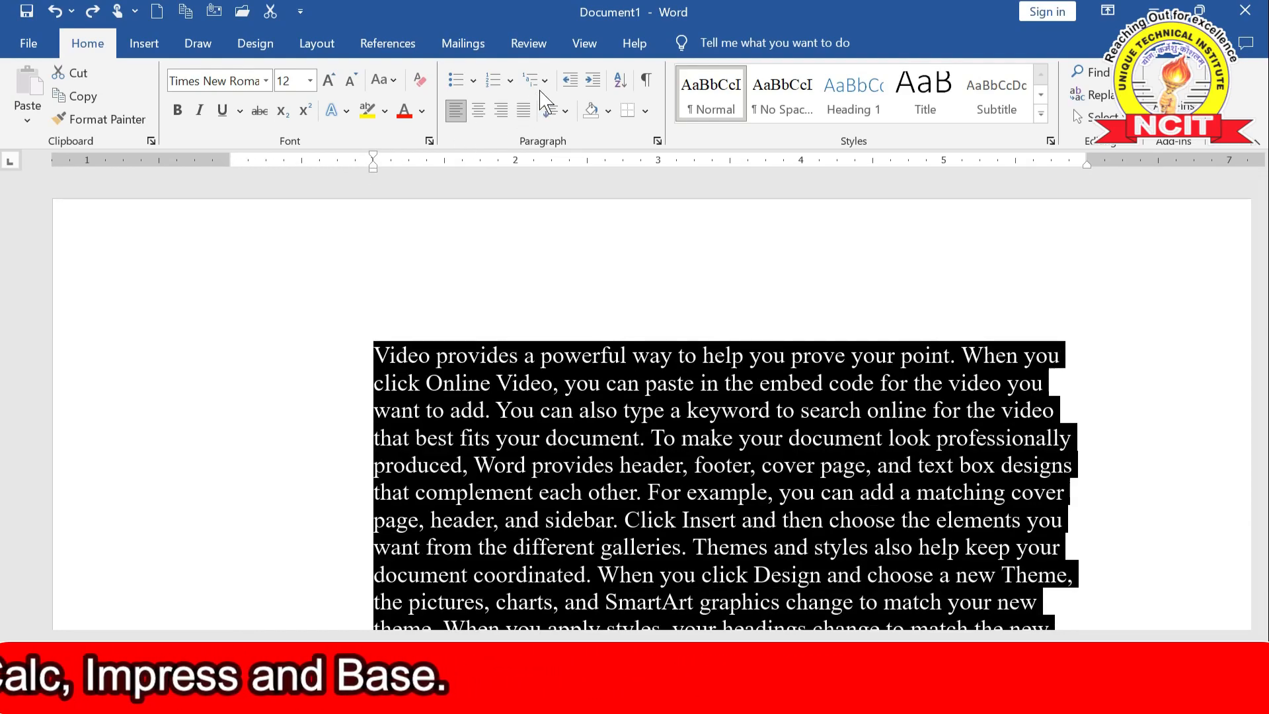
click(581, 93)
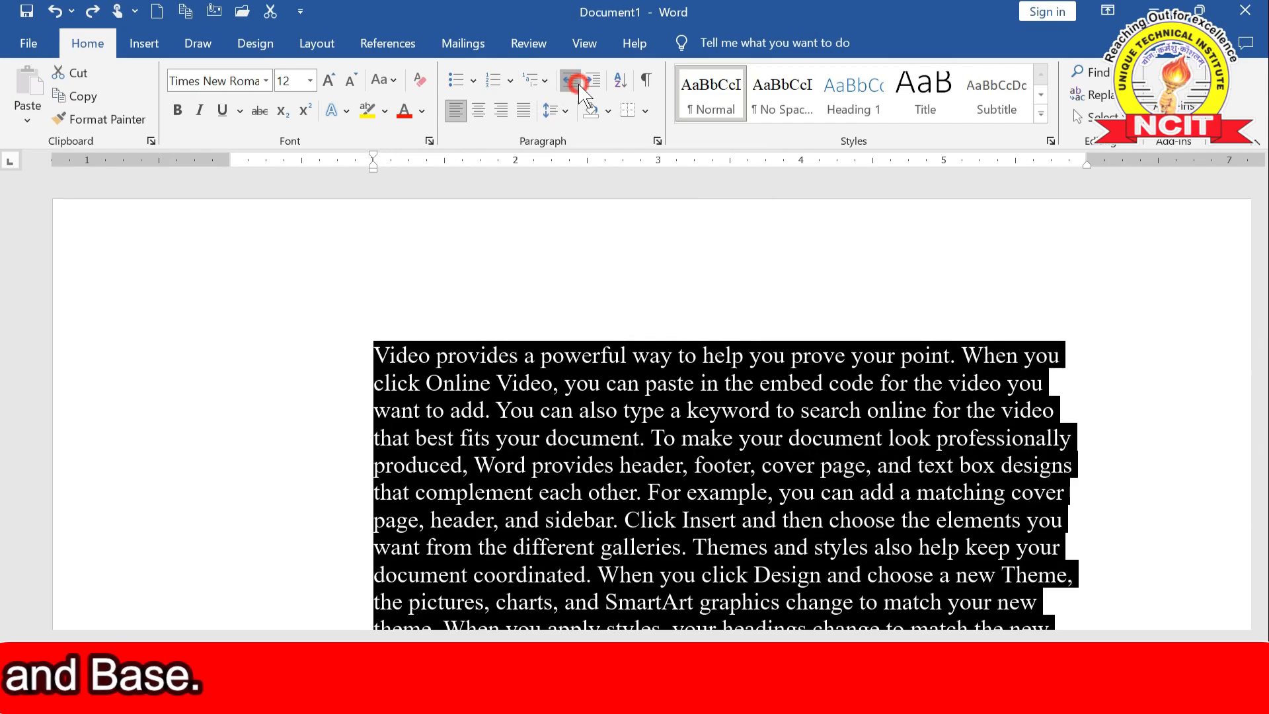
click(581, 93)
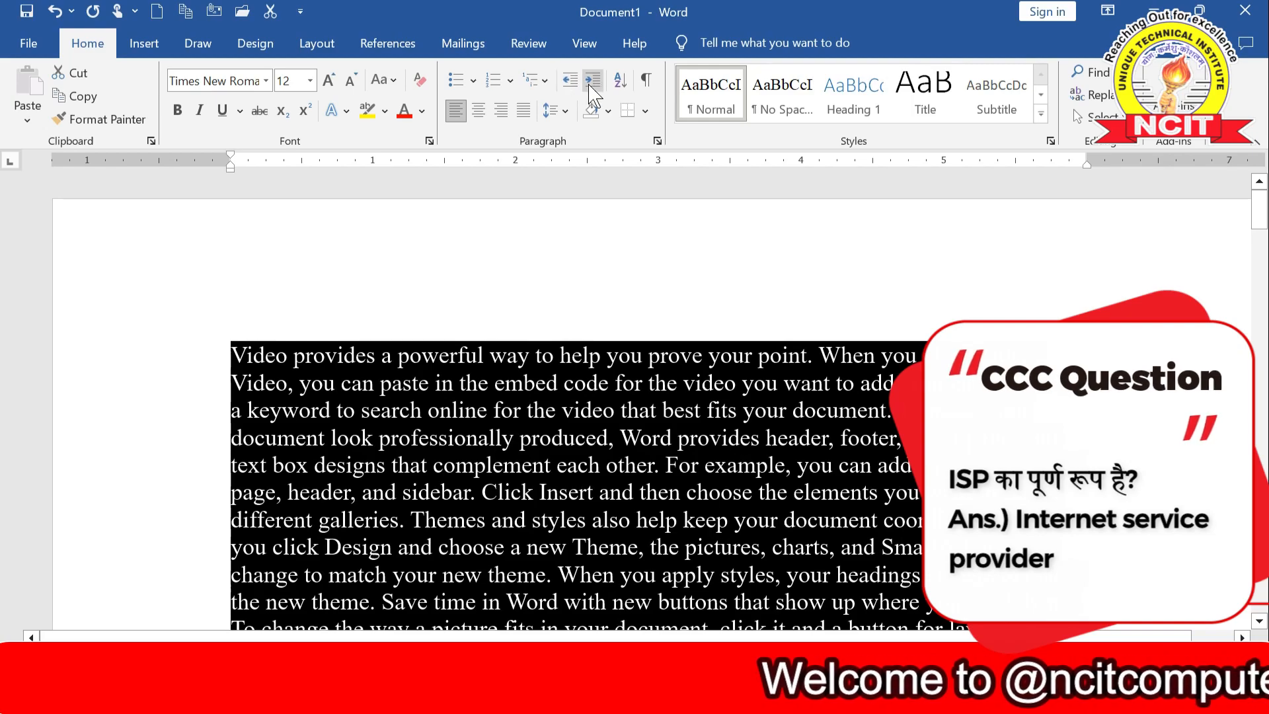
Increase the indent of the whole text by four levels to 2 inches, and decrease it four levels back to zero.
click(590, 82)
click(590, 82)
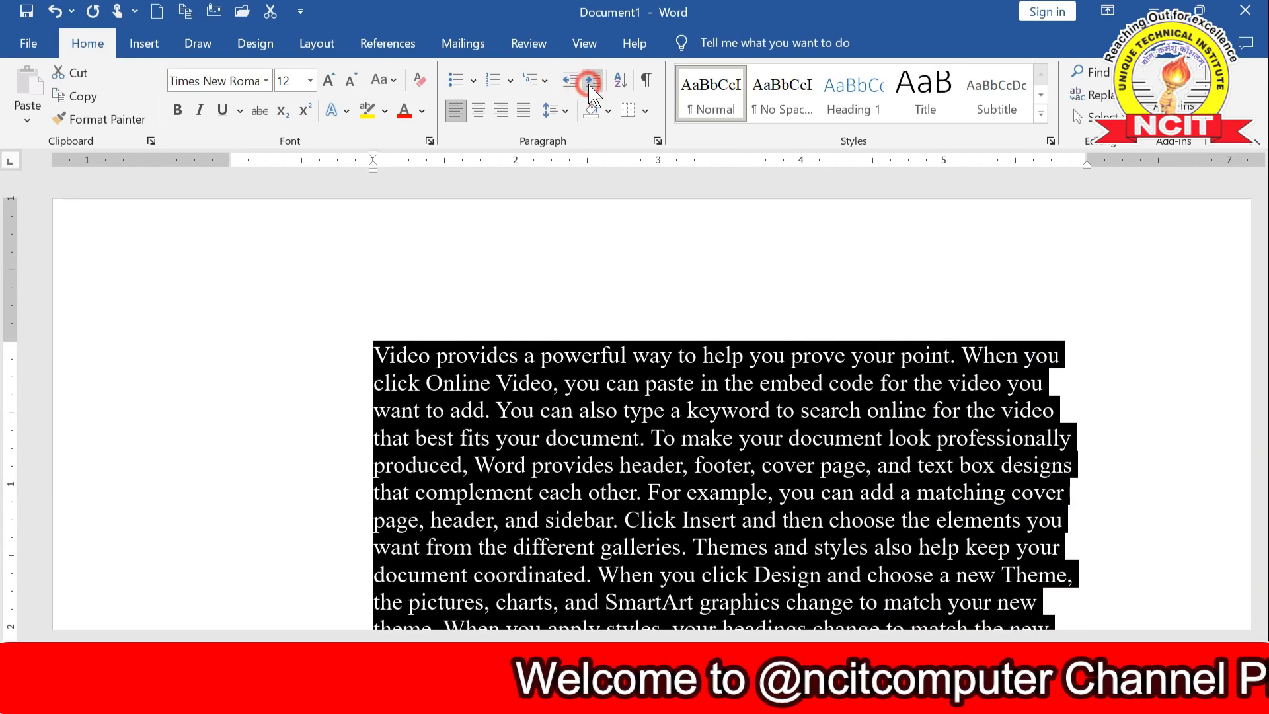
click(590, 83)
click(590, 82)
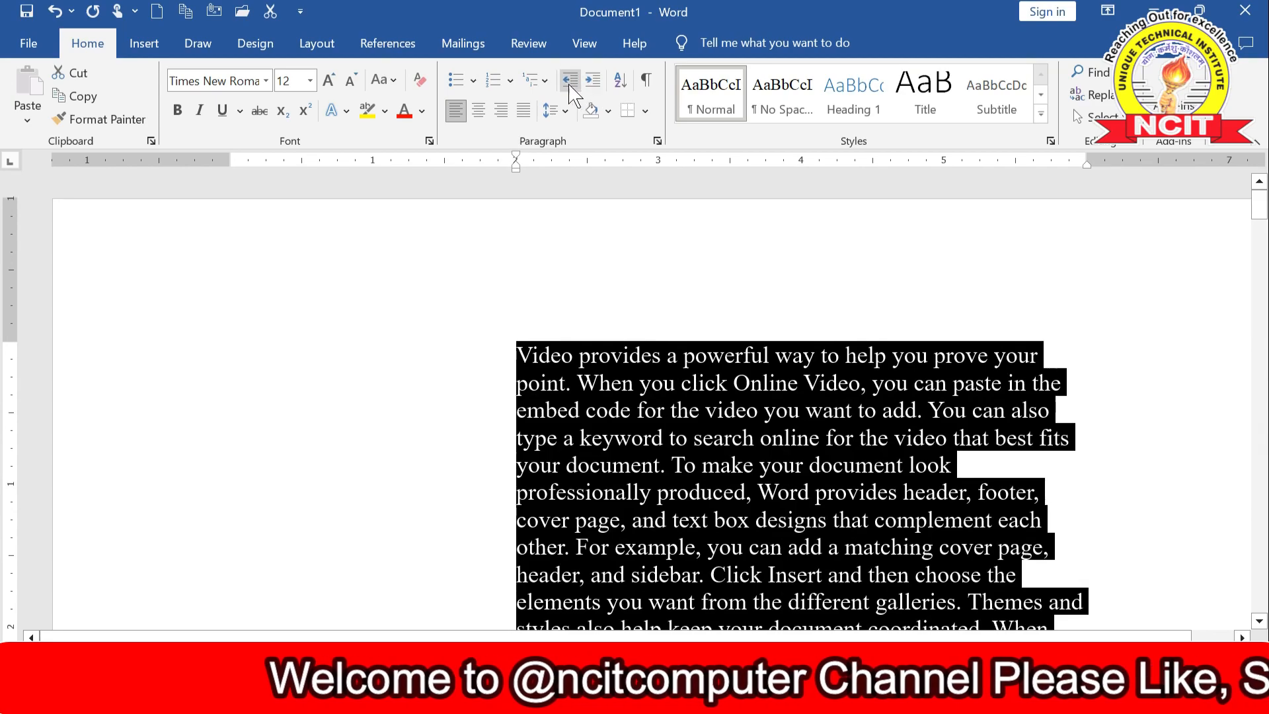
click(569, 81)
click(569, 81)
click(569, 81)
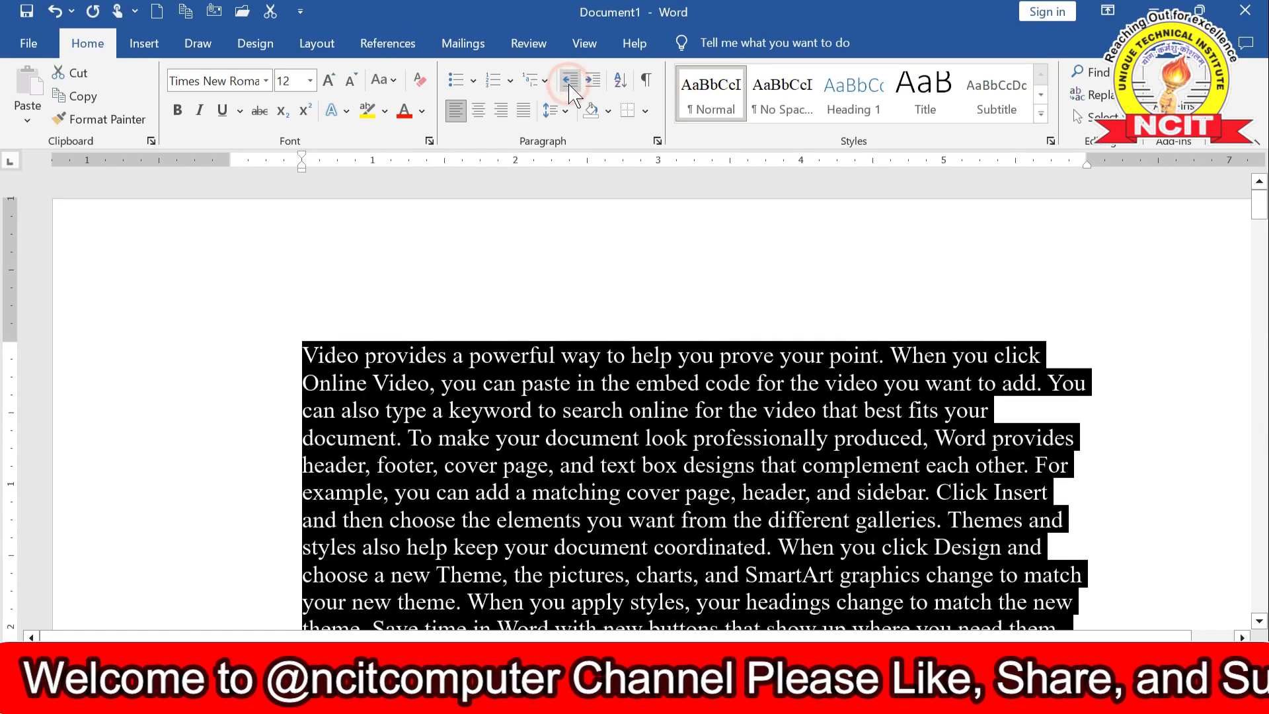
click(569, 81)
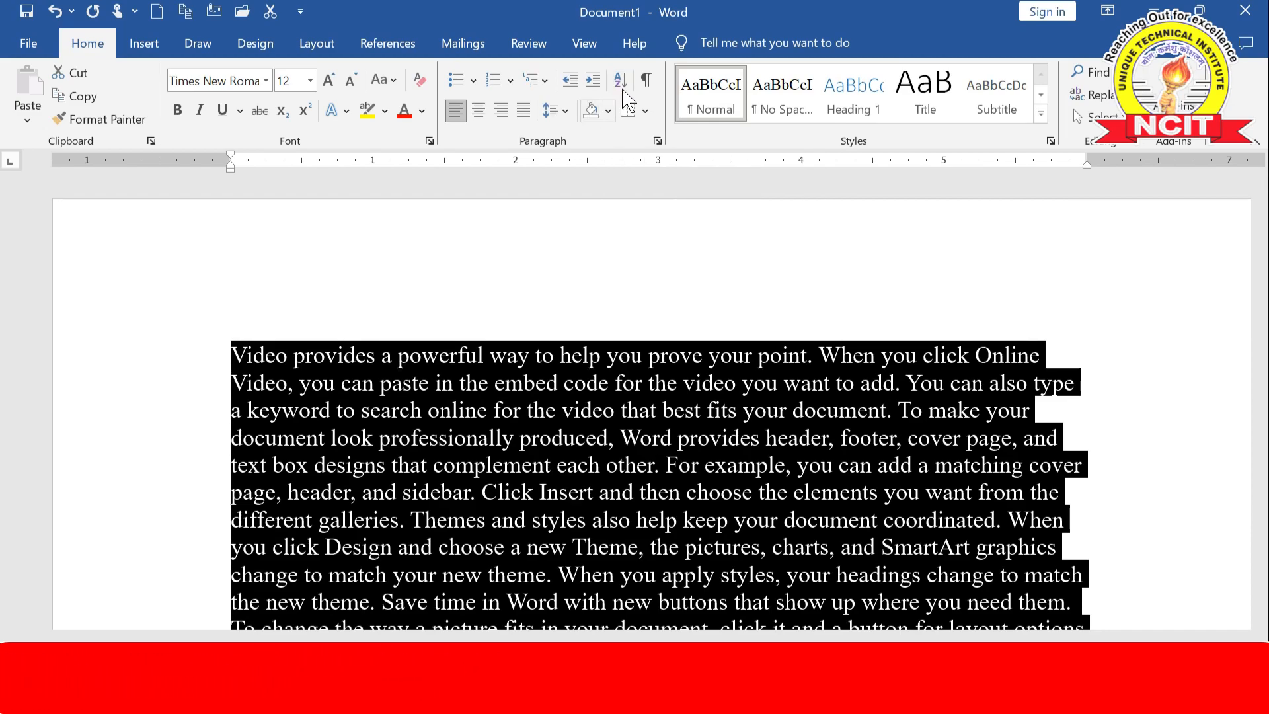
Insert a table with five columns and six rows at the end of the document.
click(580, 361)
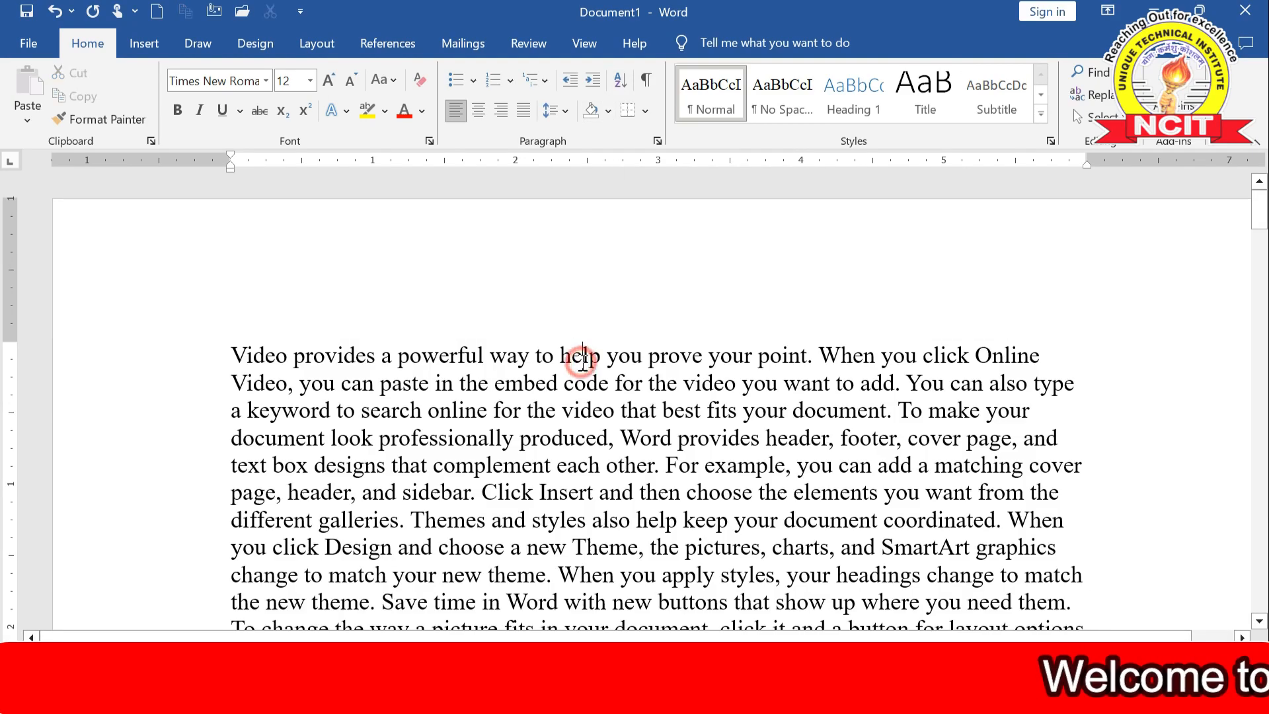
key(ctrl+End)
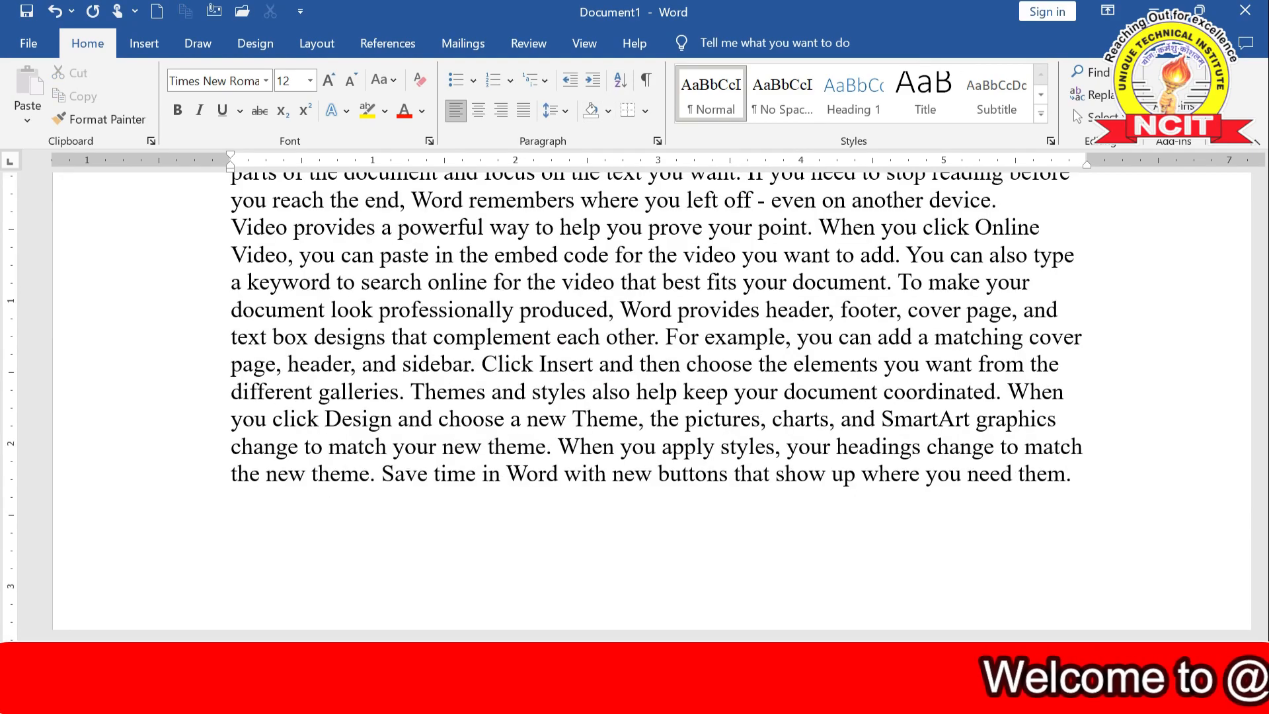
click(139, 46)
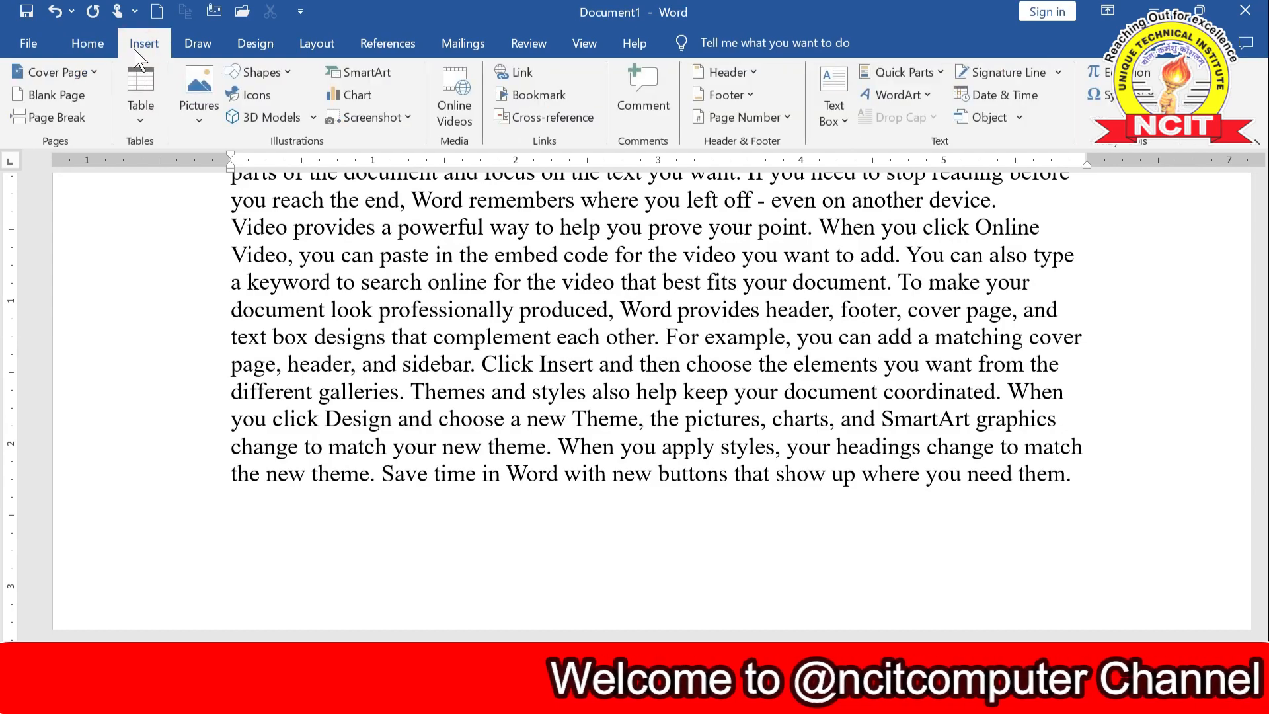
click(140, 86)
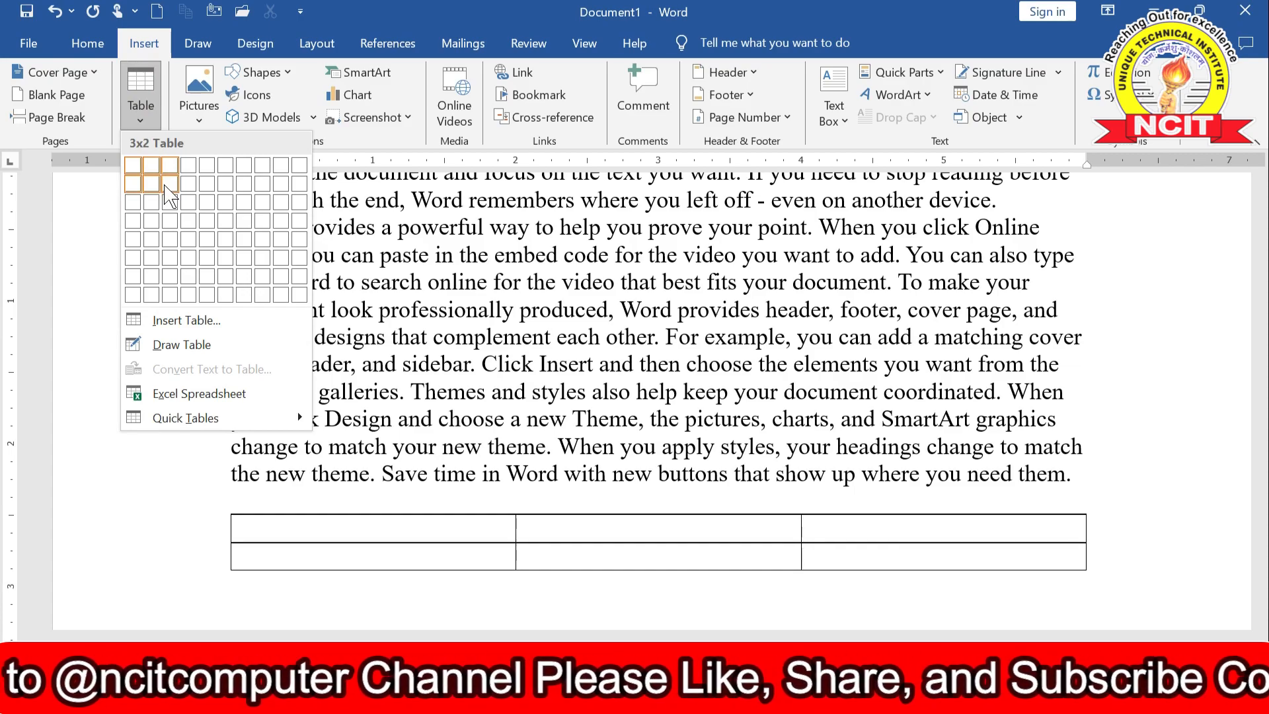
click(206, 257)
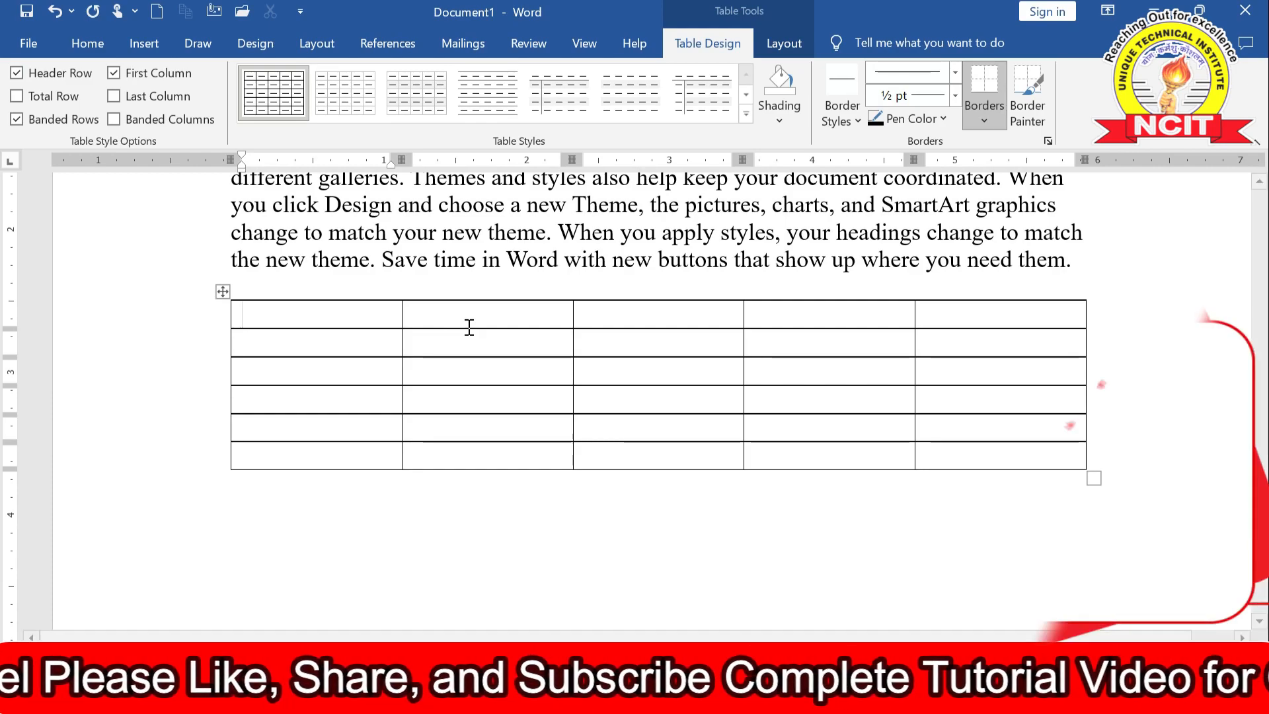
Fill the table's header row with Name, Rn, m, p and c, and go to the first cell of the second row.
text(name)
key(Tab)
text(rn)
key(Tab)
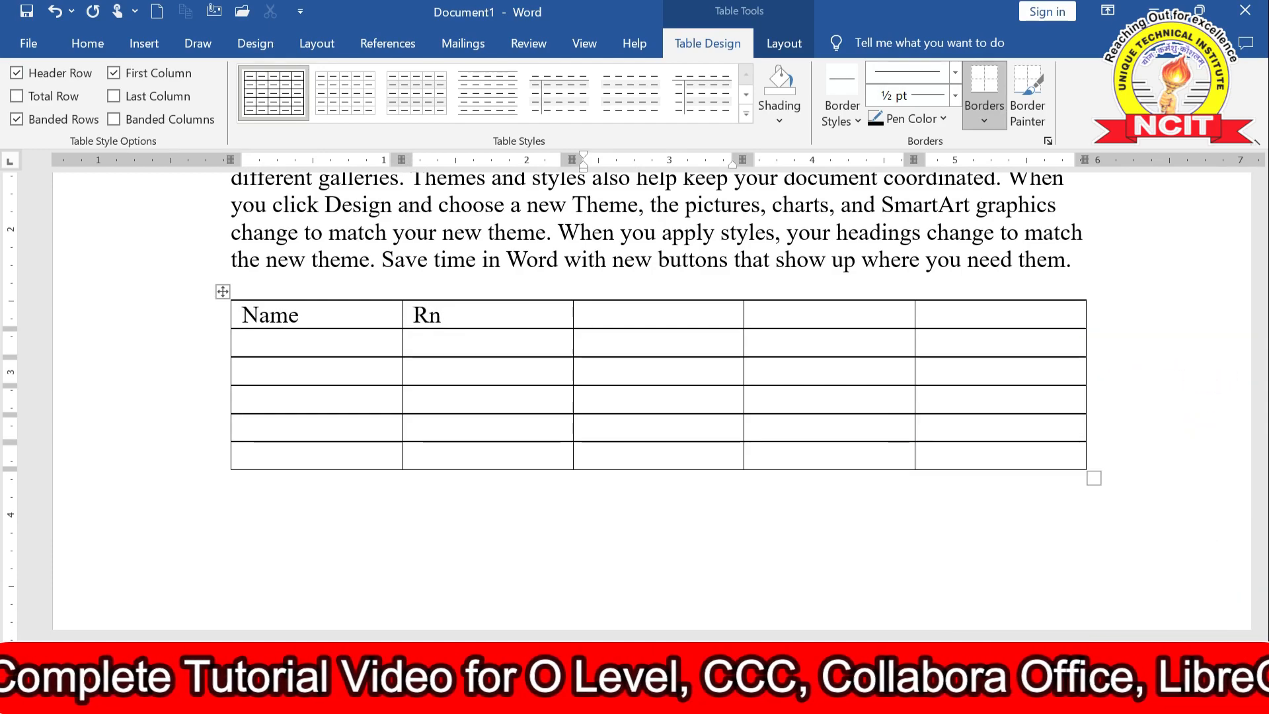
text(m)
key(Tab)
text(p)
key(Tab)
text(c)
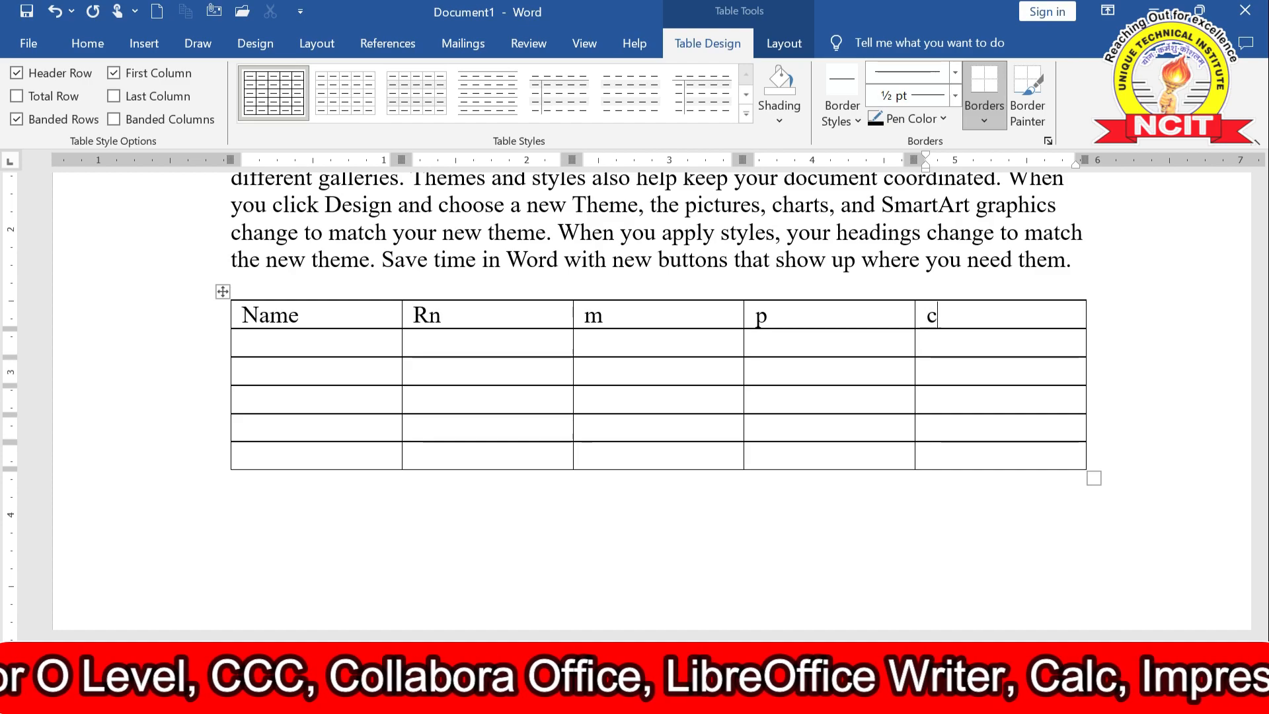
click(261, 343)
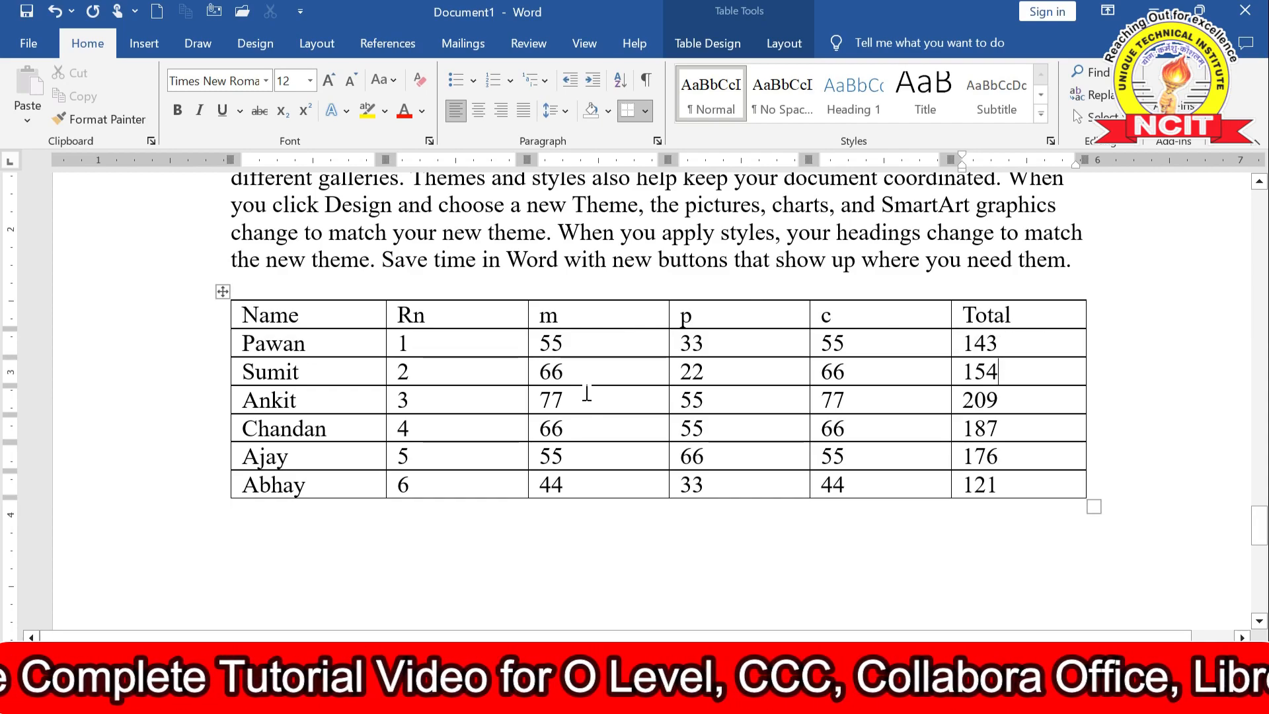
Sort the whole table by the Name column as text in ascending order, with a header row.
click(222, 292)
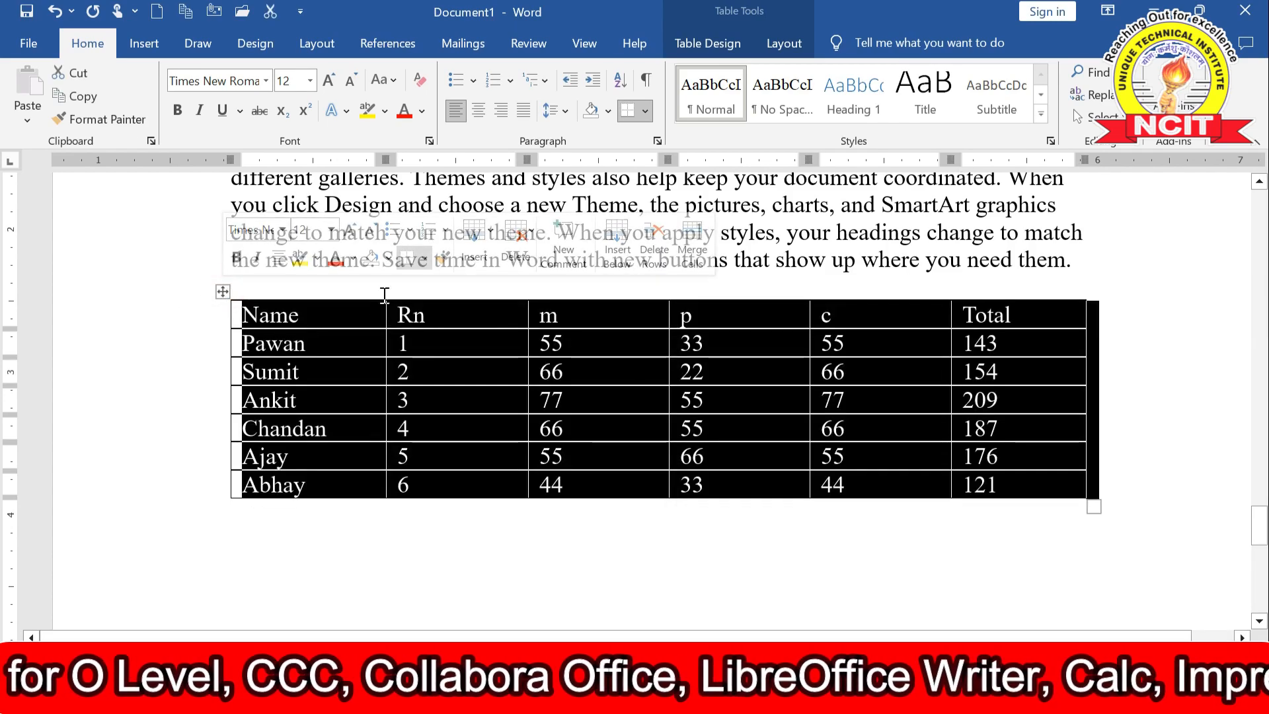
click(624, 82)
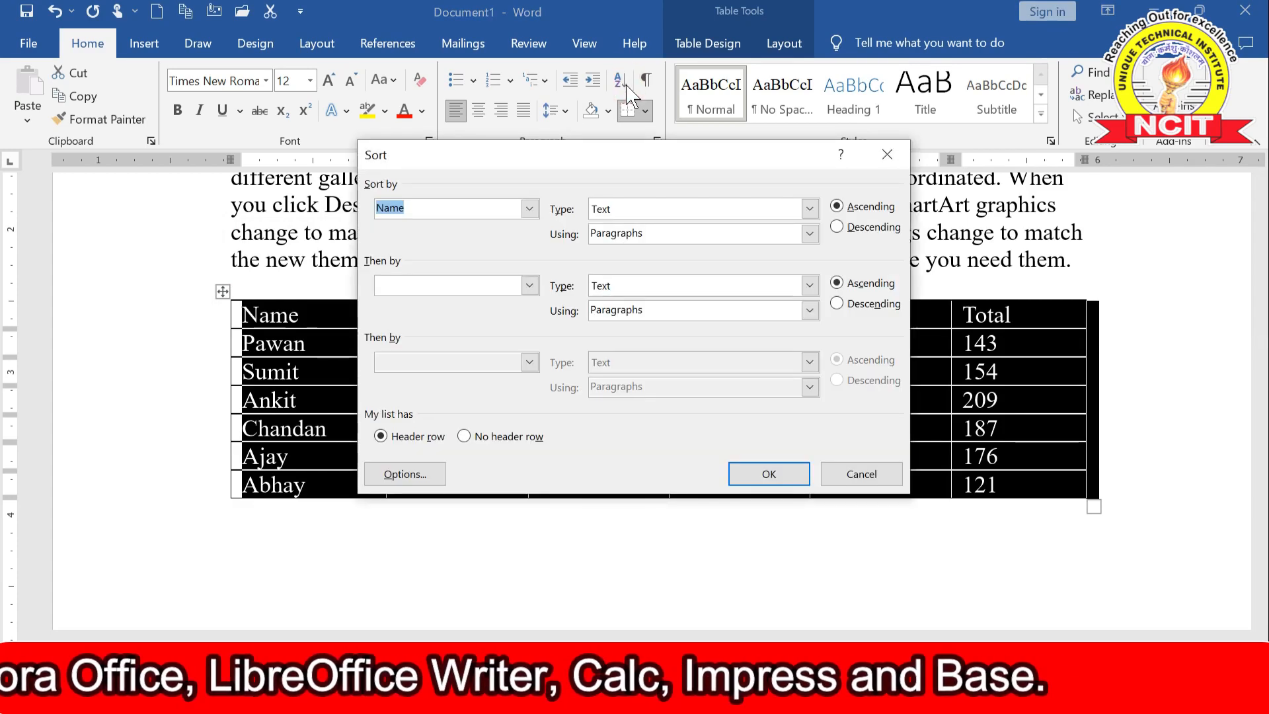
drag(555, 153, 602, 178)
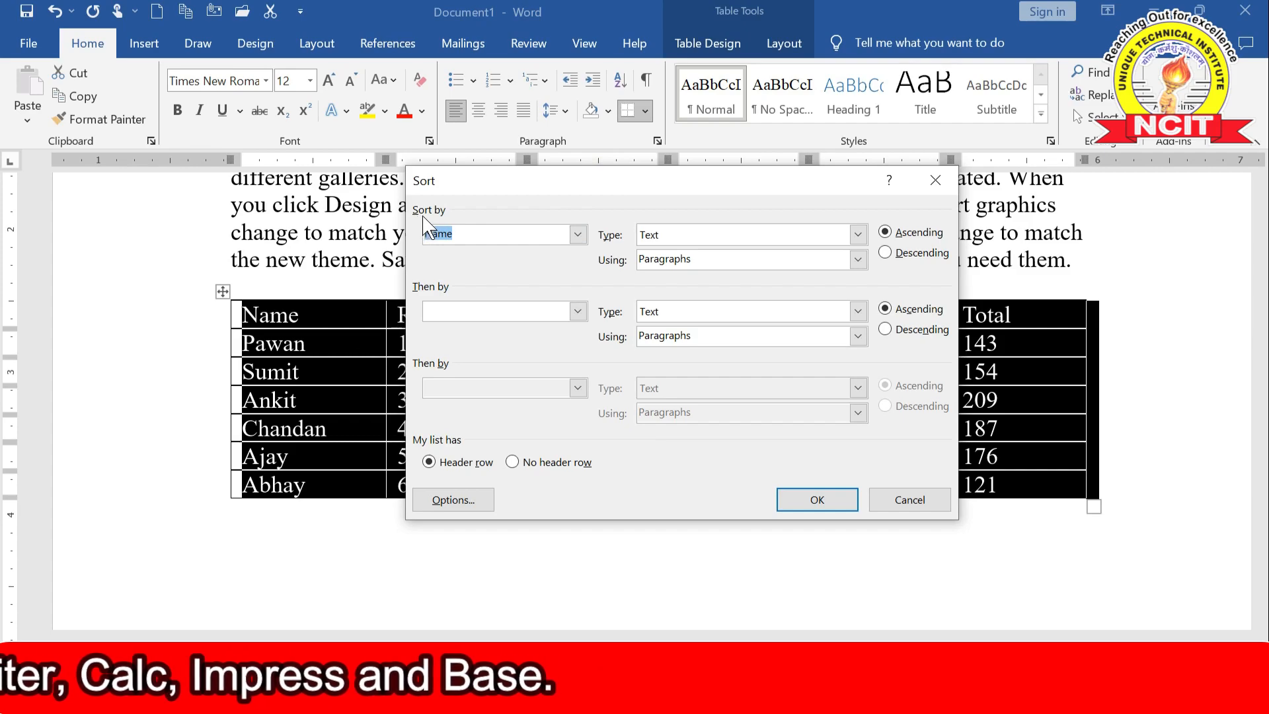
click(477, 233)
click(584, 234)
click(584, 234)
click(584, 234)
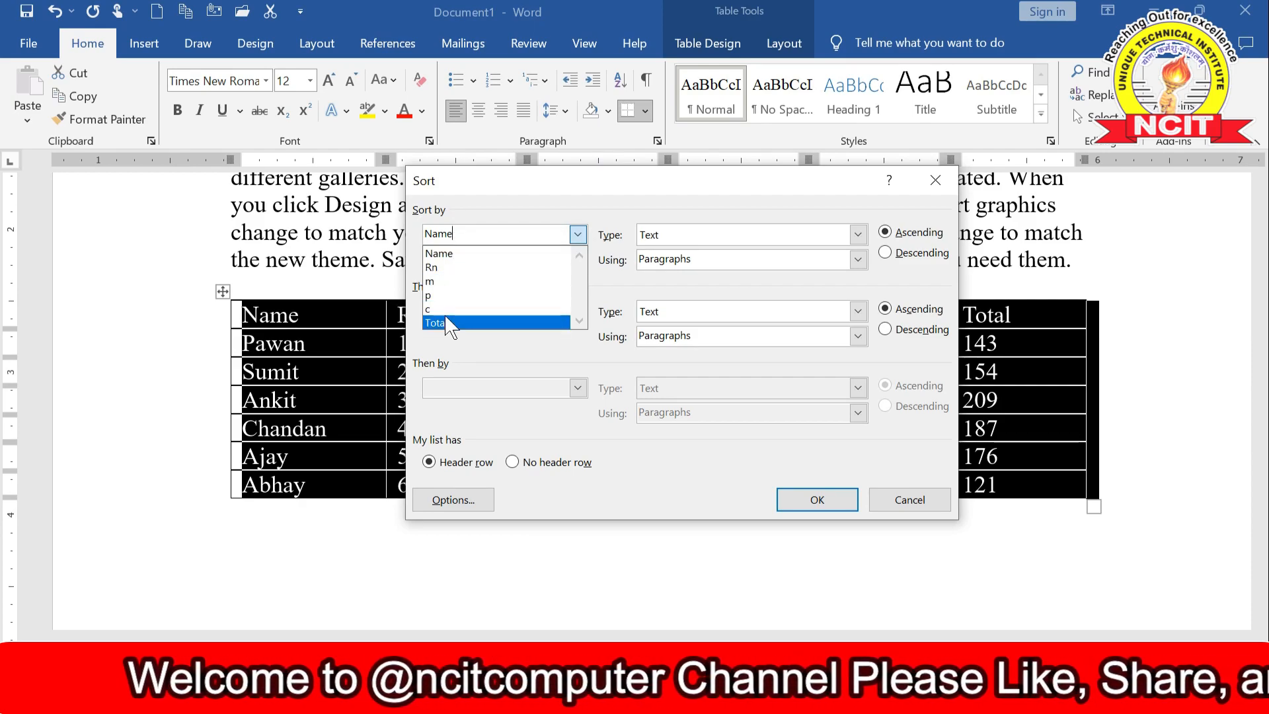
click(449, 256)
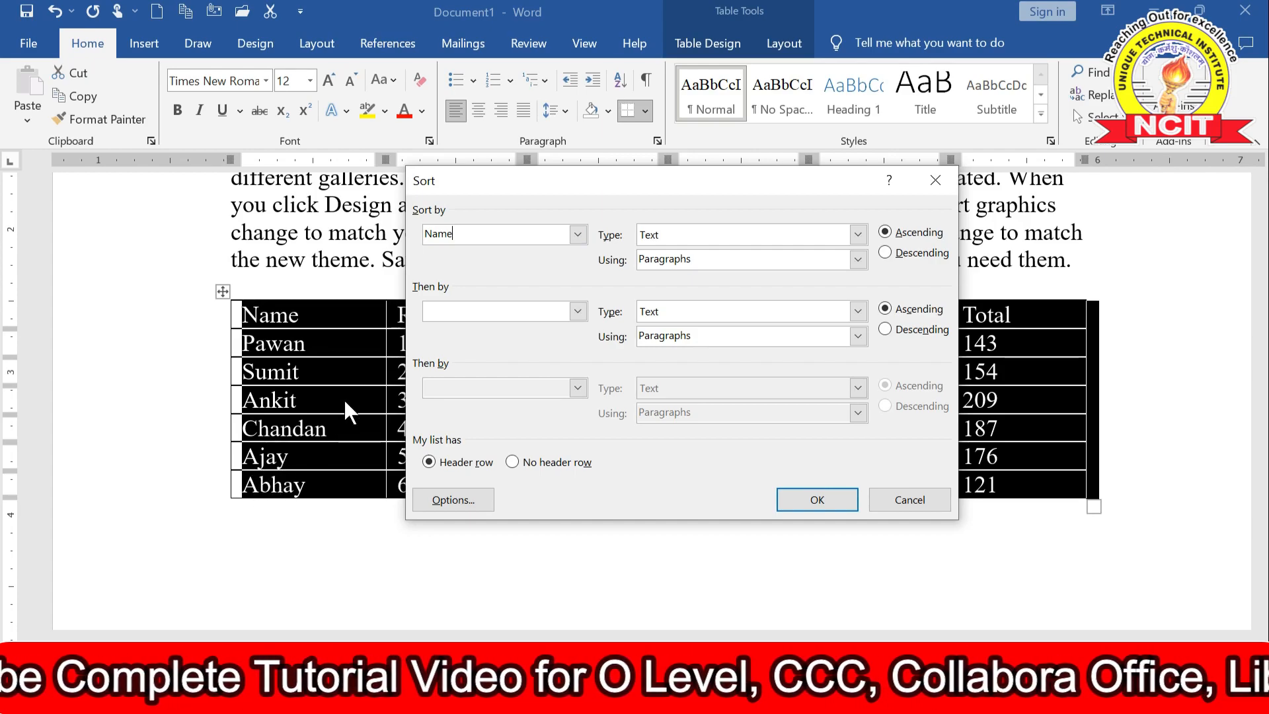
click(477, 242)
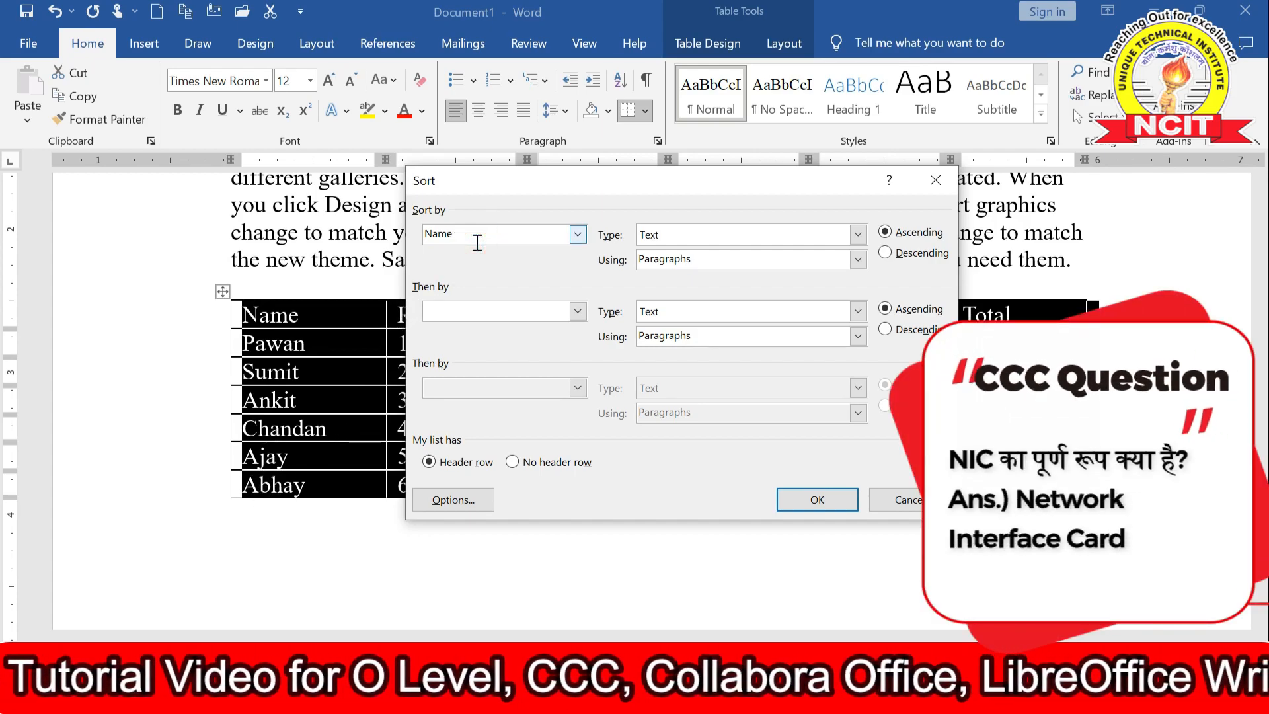
click(694, 236)
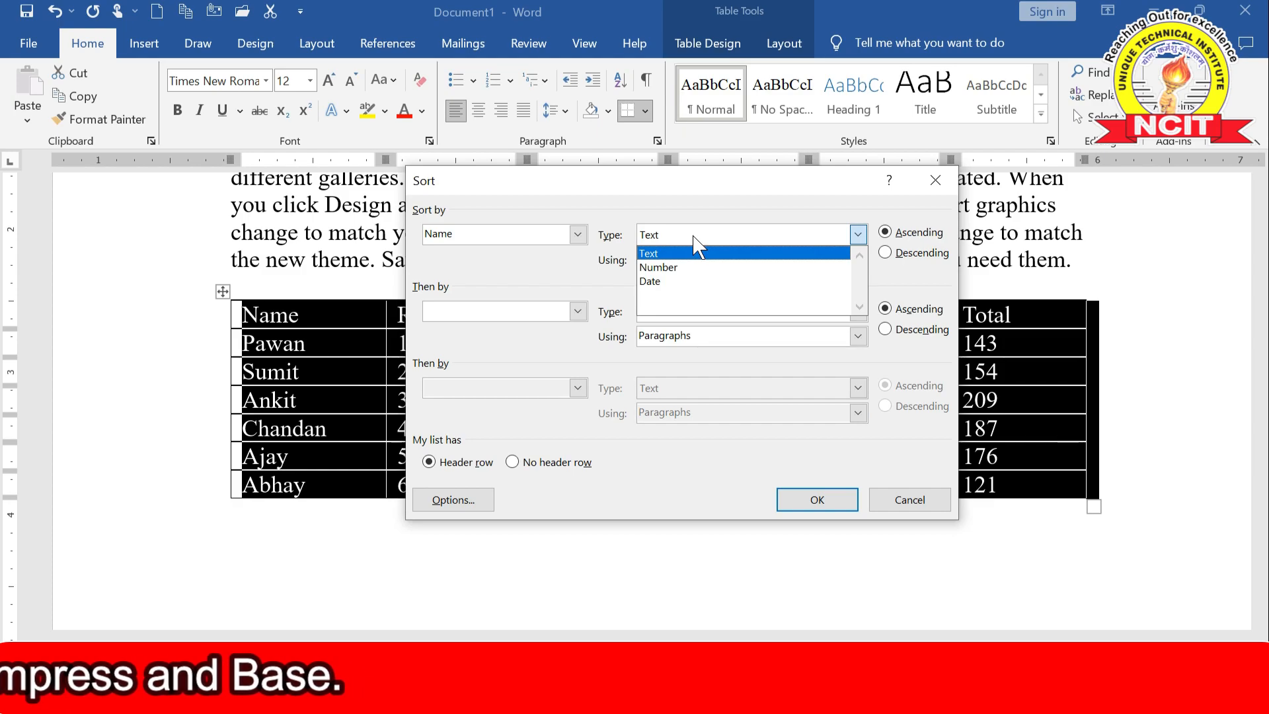
click(696, 253)
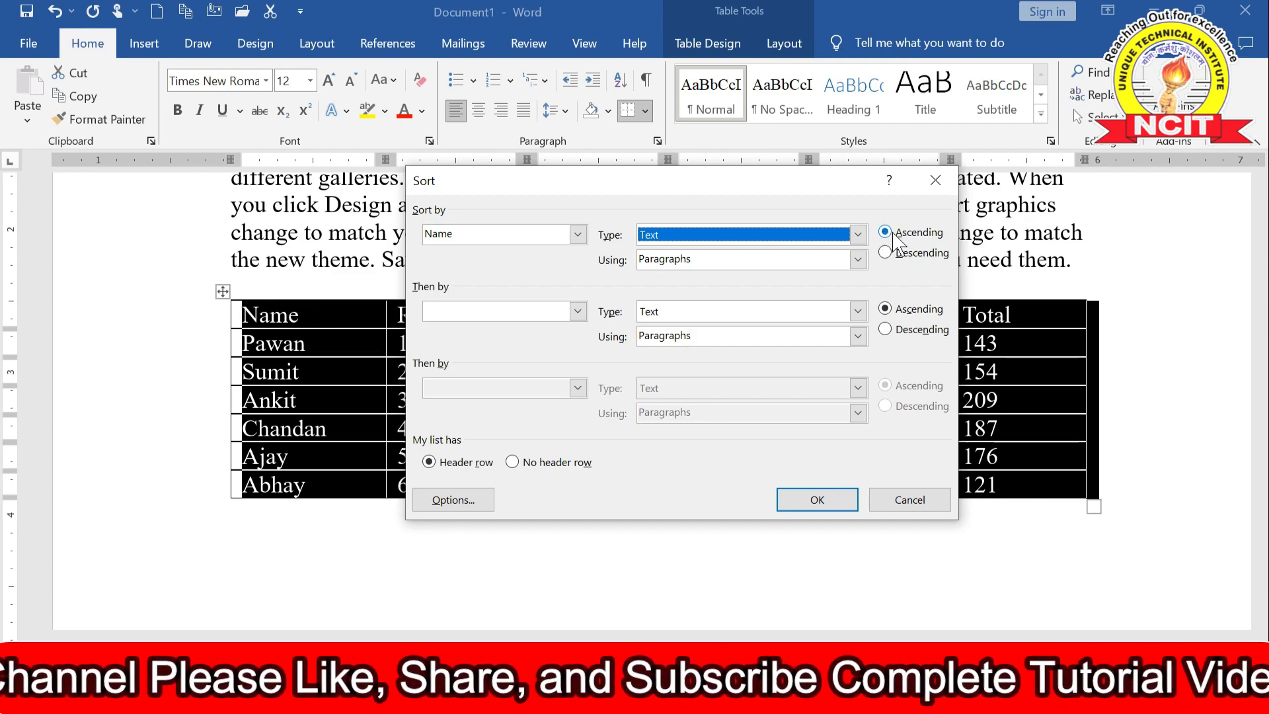
click(831, 506)
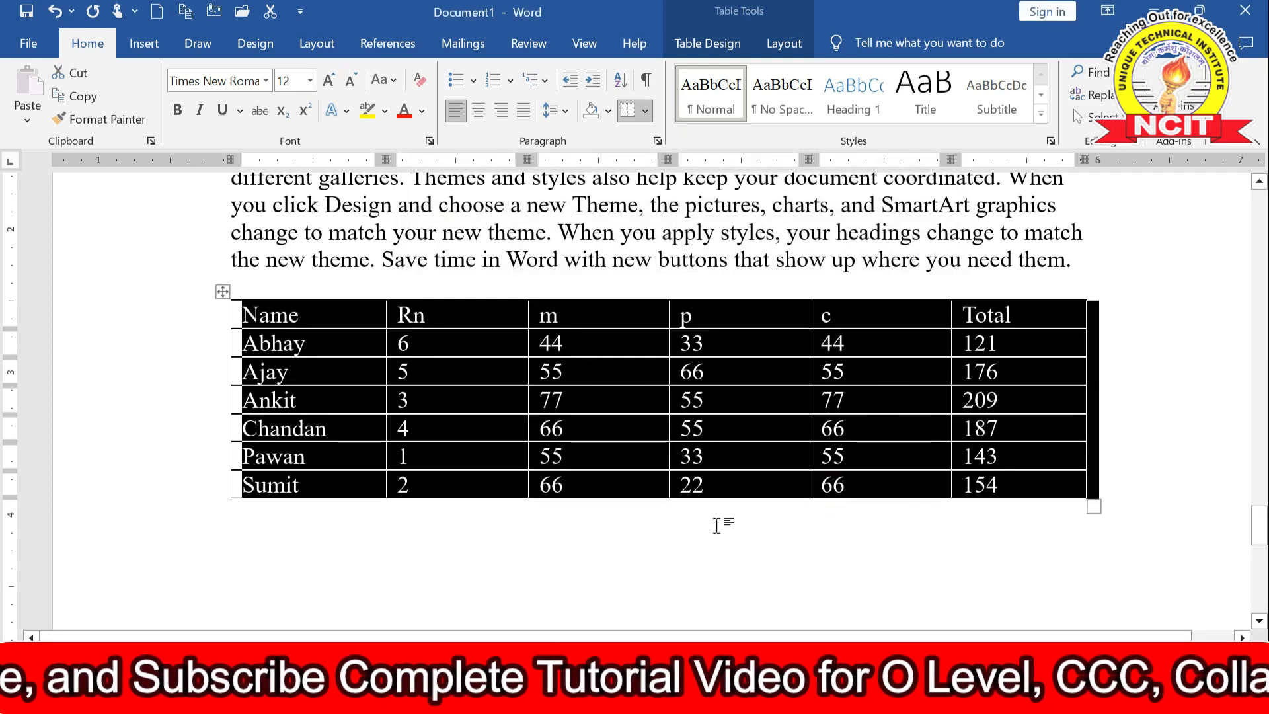
click(627, 528)
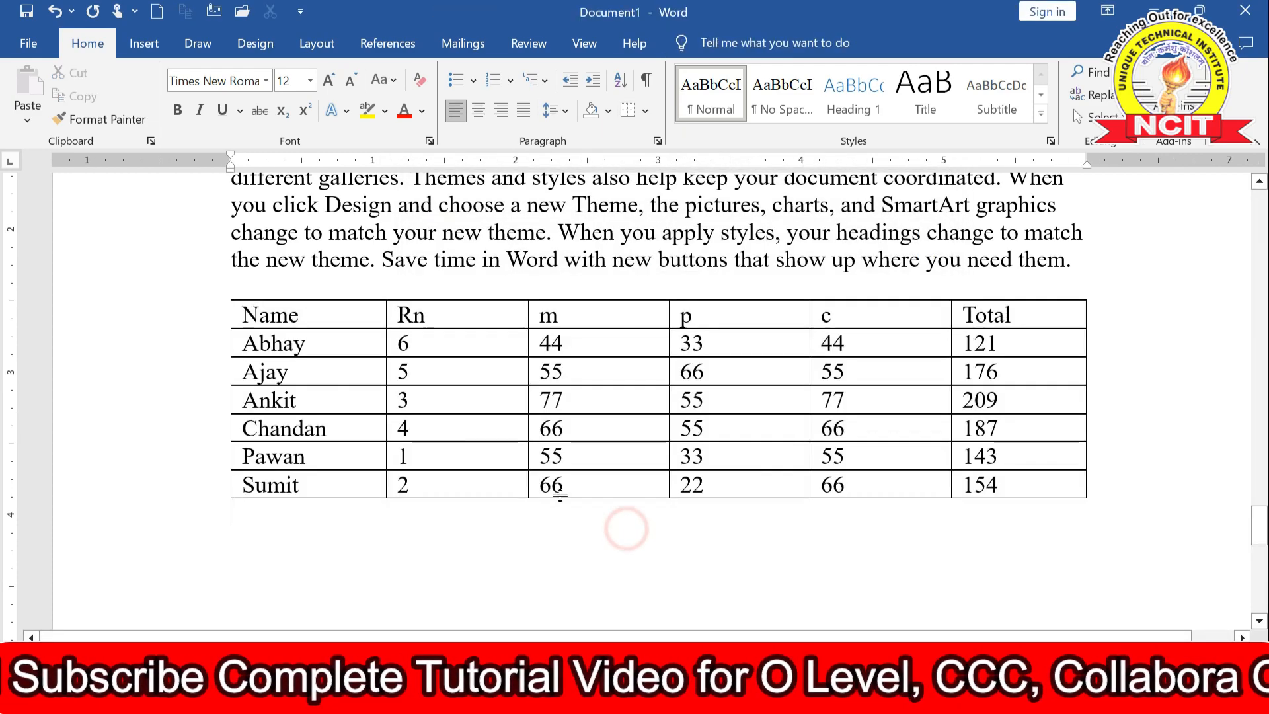
Check the row order in the table's Name column and the values in the Total column.
click(356, 344)
click(356, 367)
click(347, 397)
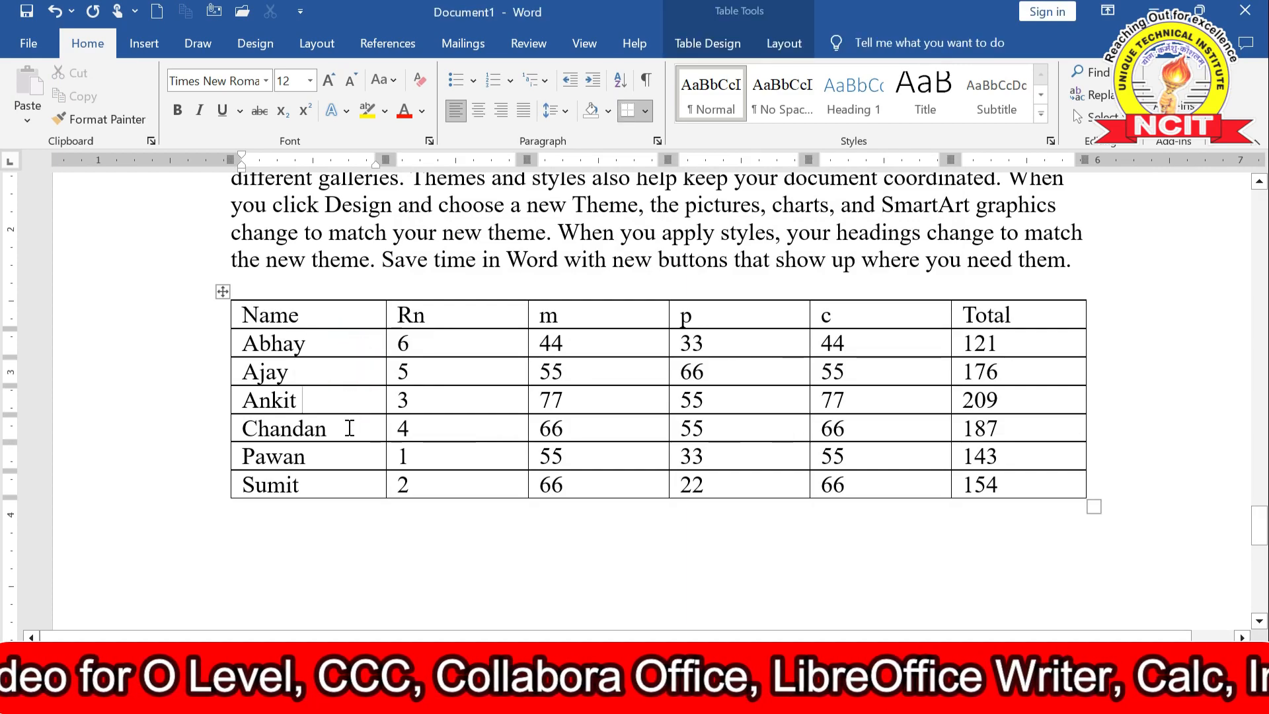
click(350, 427)
click(331, 457)
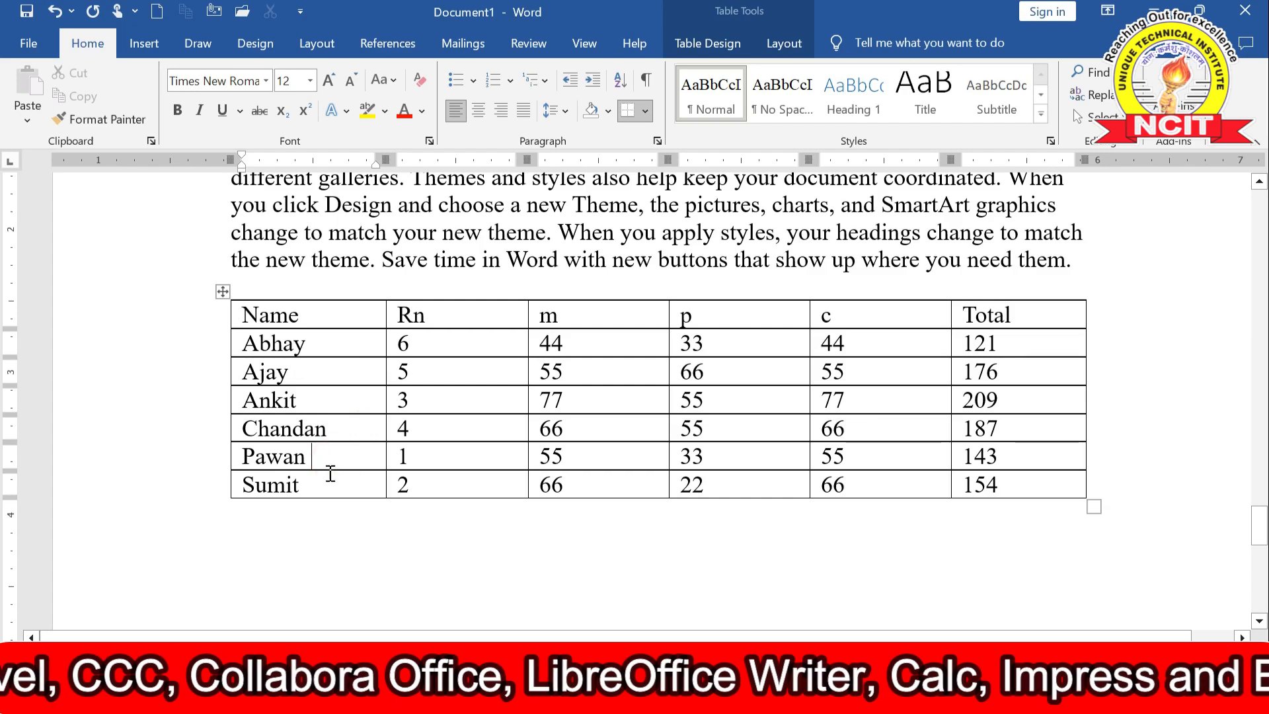
click(330, 483)
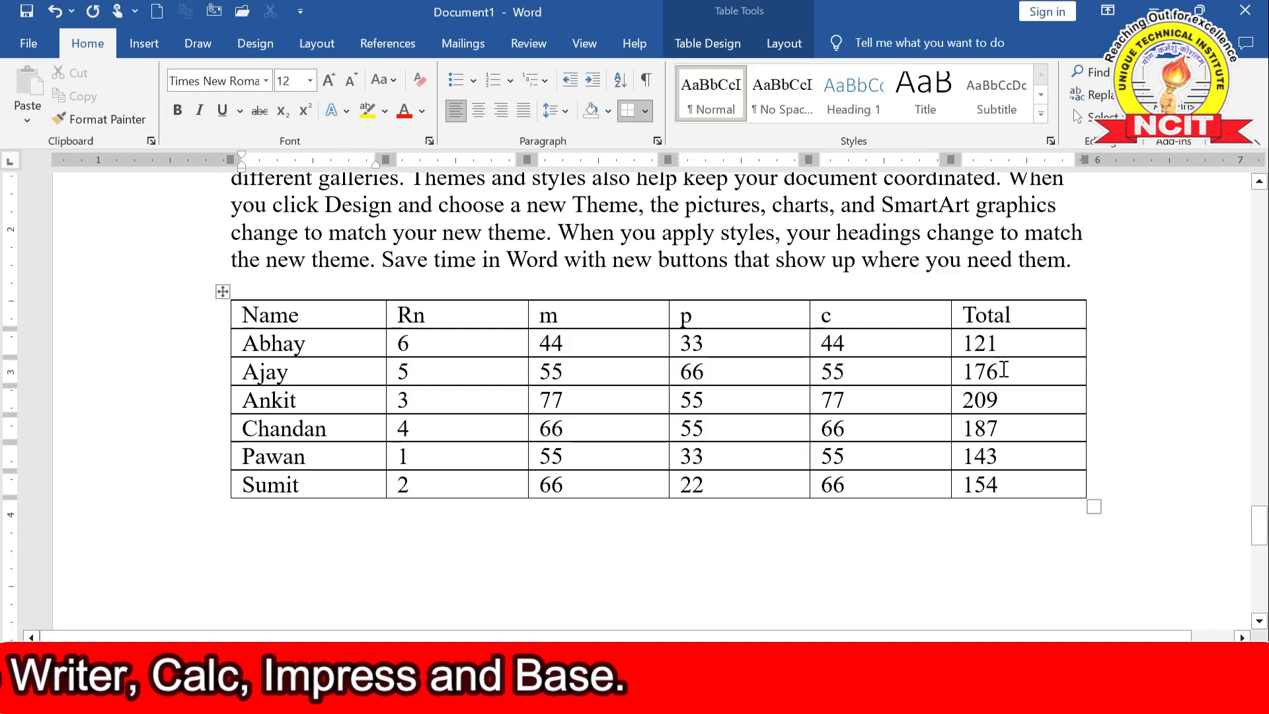
double_click(965, 345)
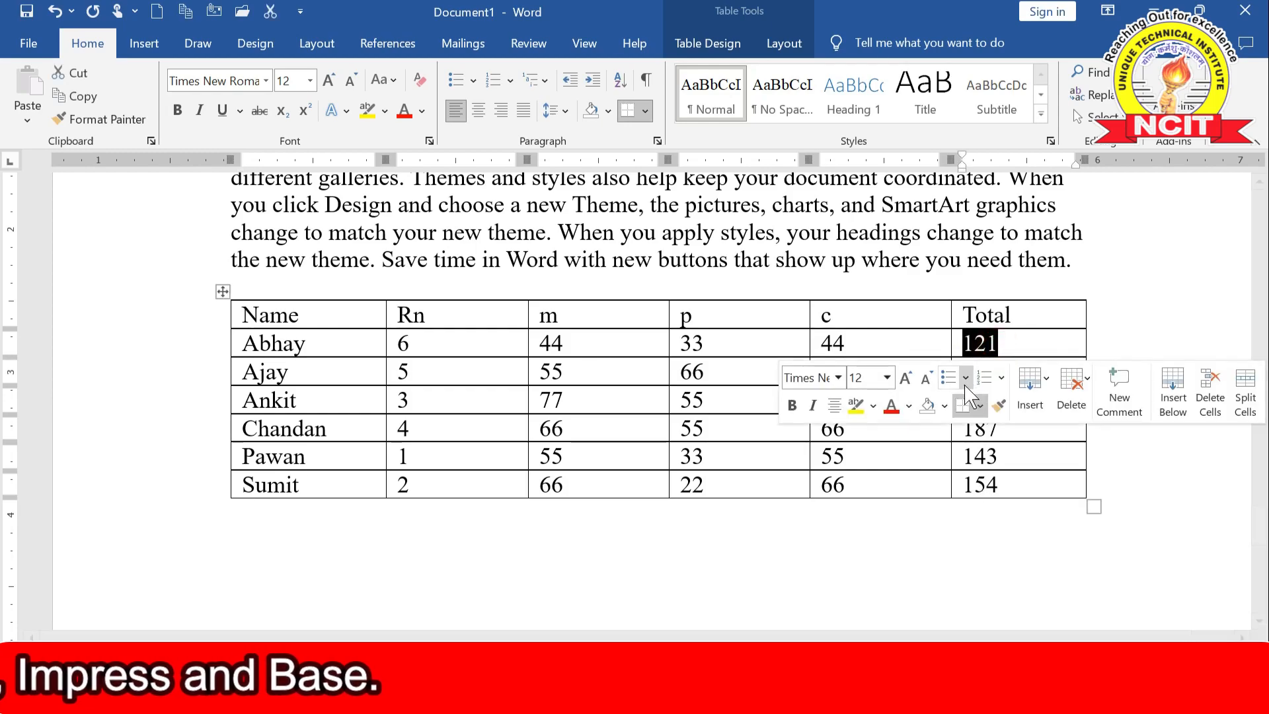
click(1061, 338)
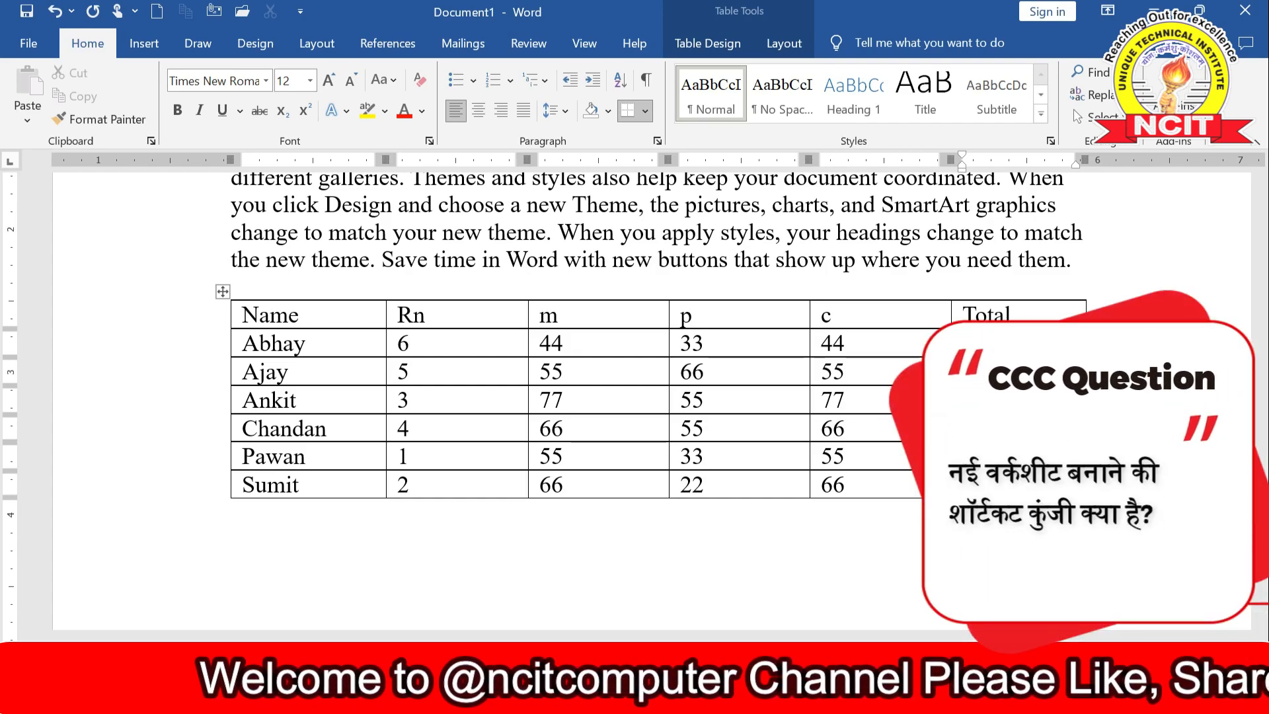
Sort the whole table by the Total column as numbers in descending order.
click(223, 289)
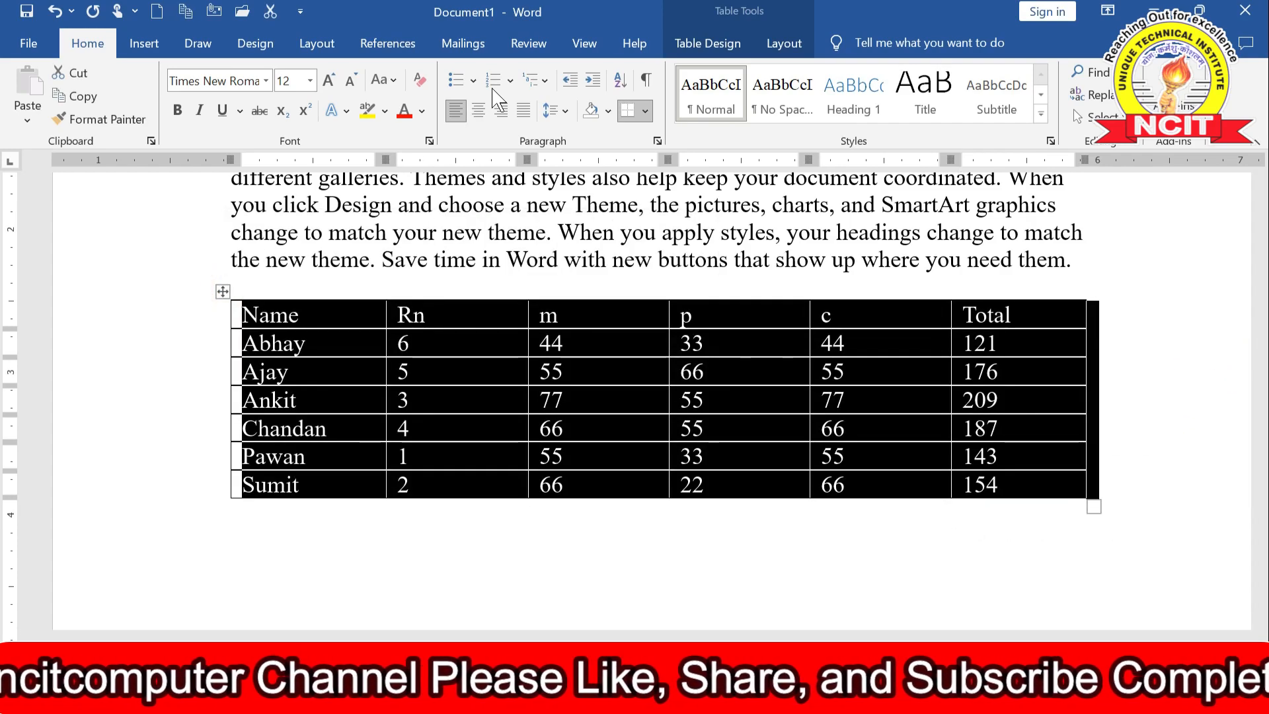
click(632, 86)
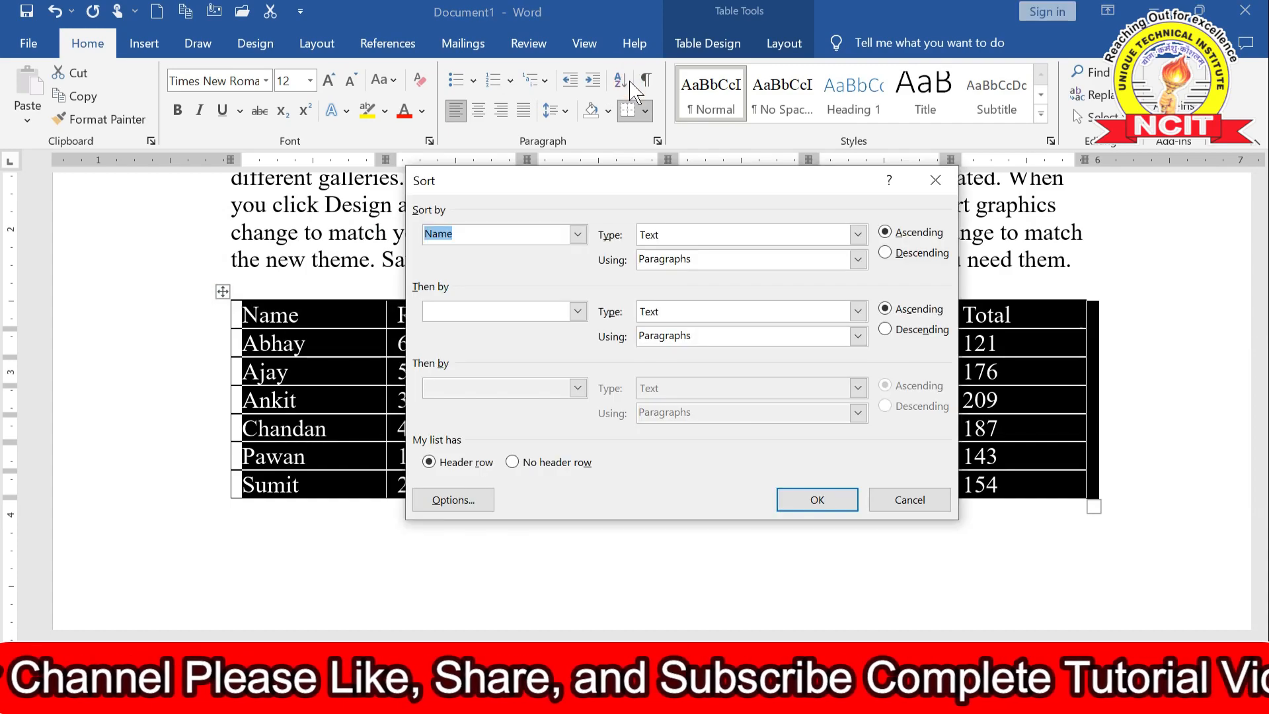
click(577, 234)
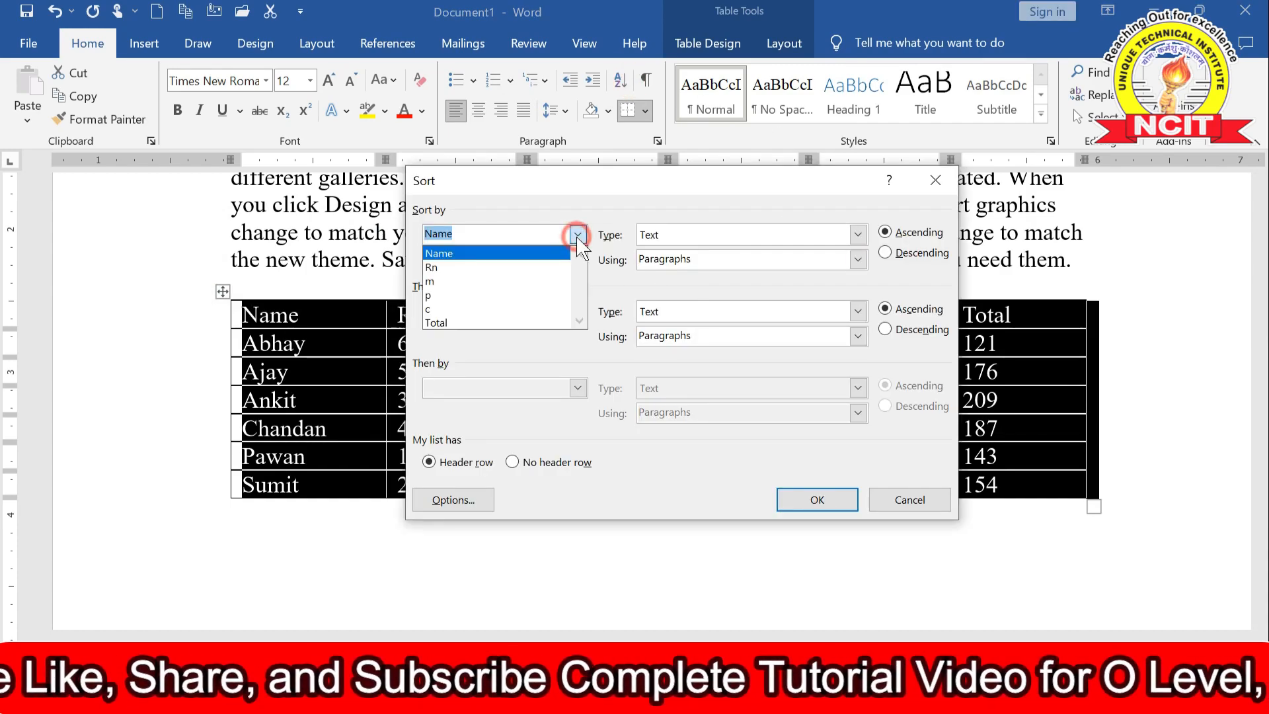
click(457, 322)
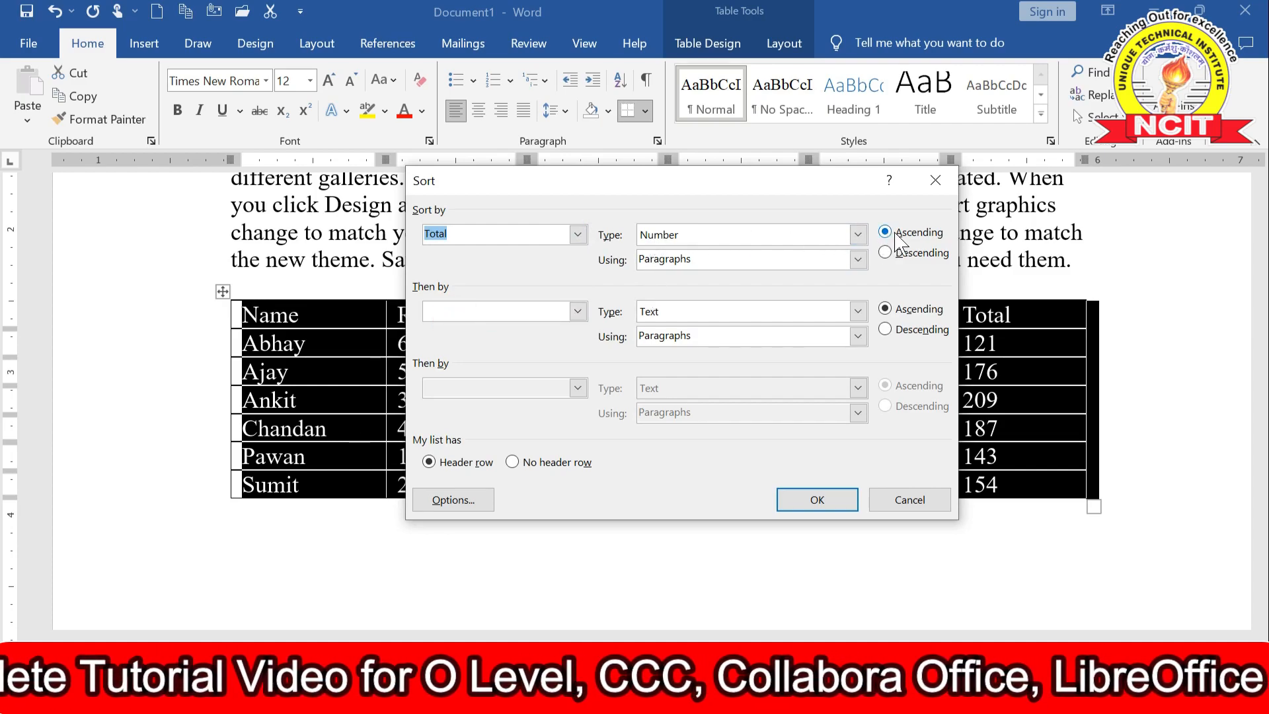
click(885, 253)
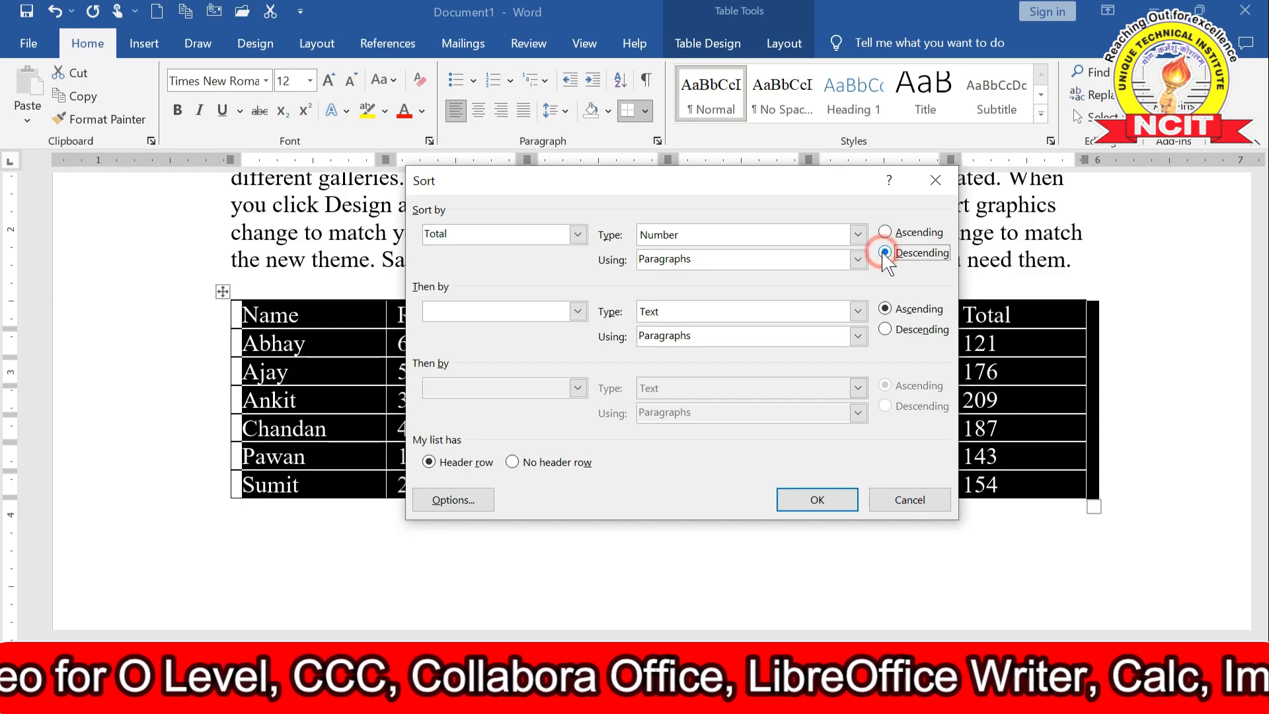
click(848, 501)
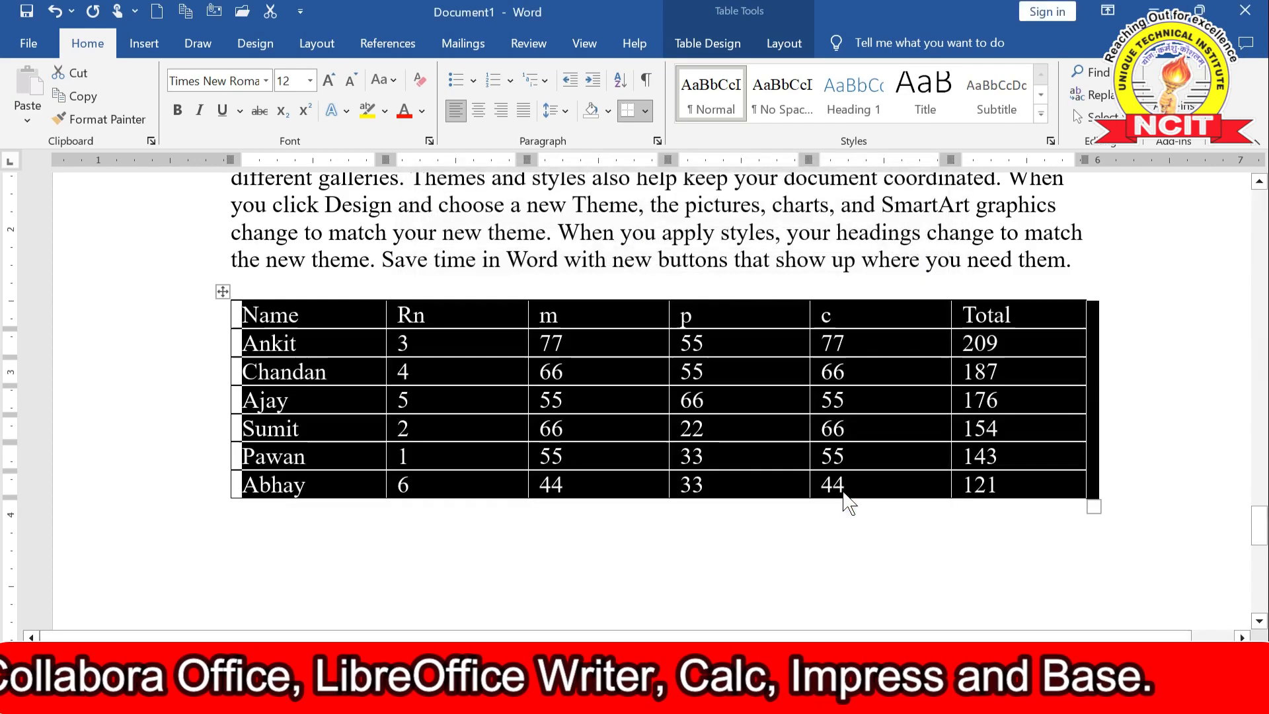
click(1009, 342)
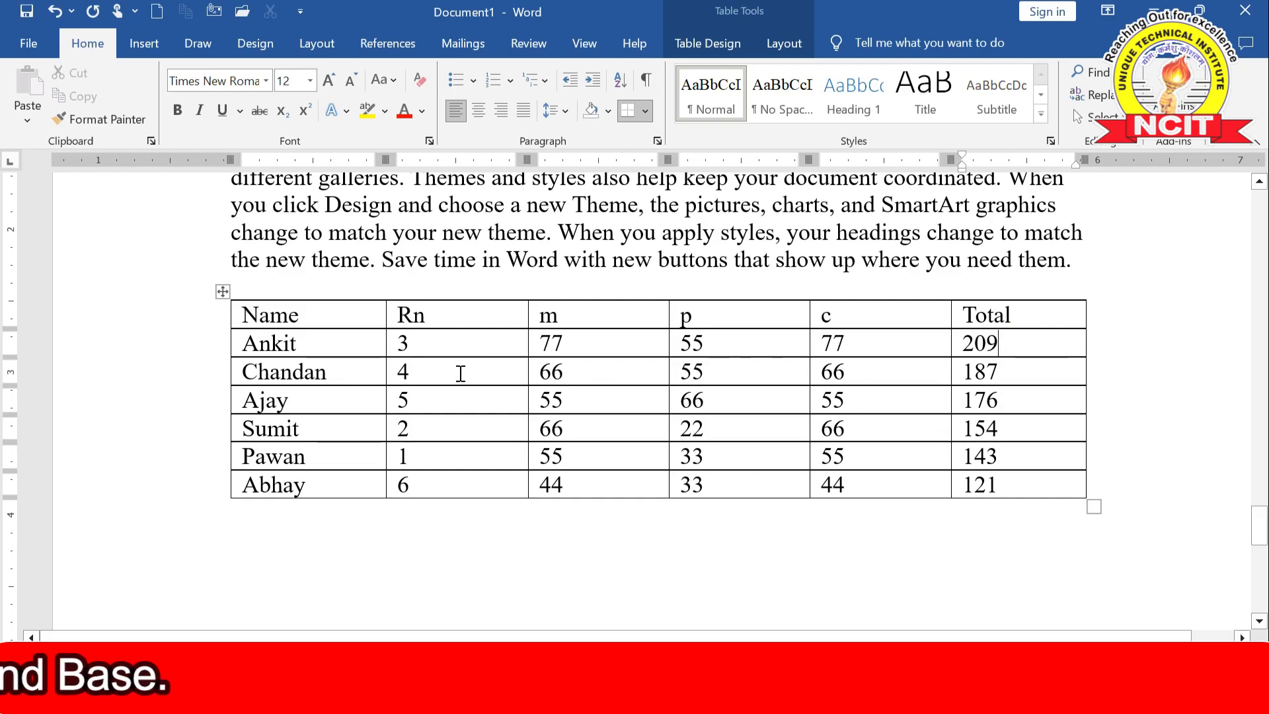
click(331, 406)
click(422, 406)
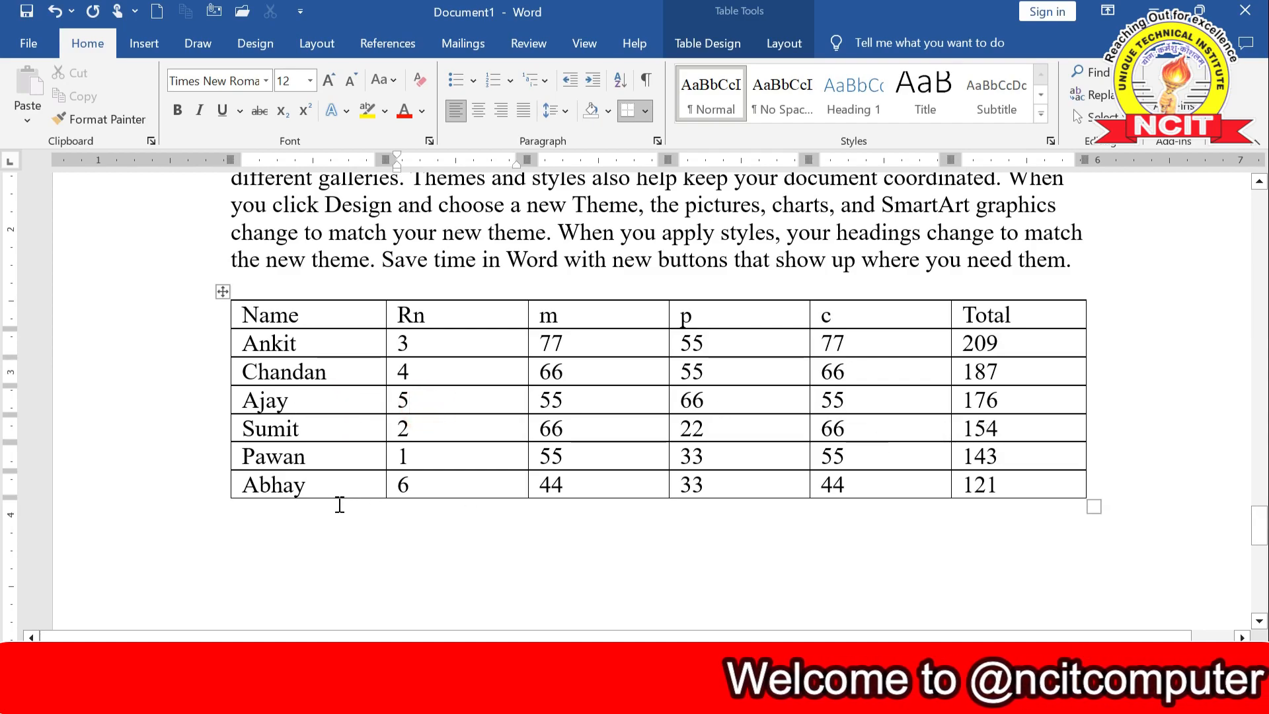
click(322, 492)
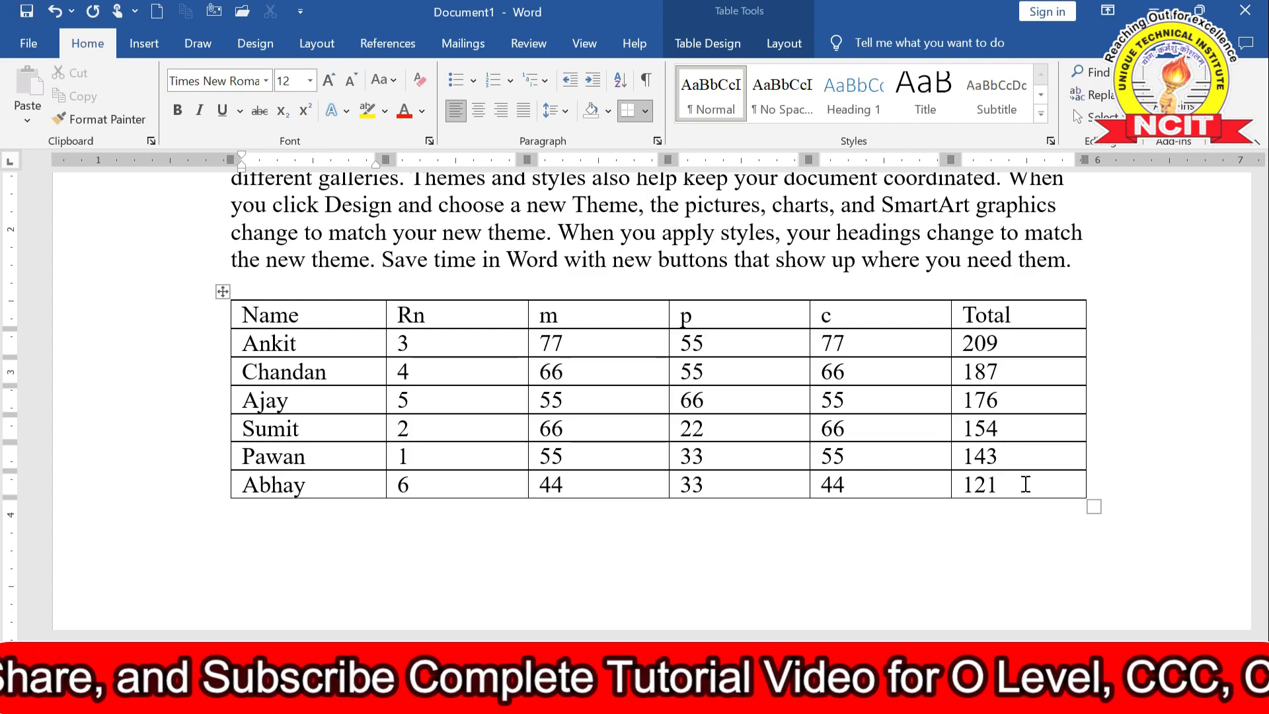
Show the paragraph marks and other hidden formatting symbols, and inspect them in the text above the table.
click(547, 232)
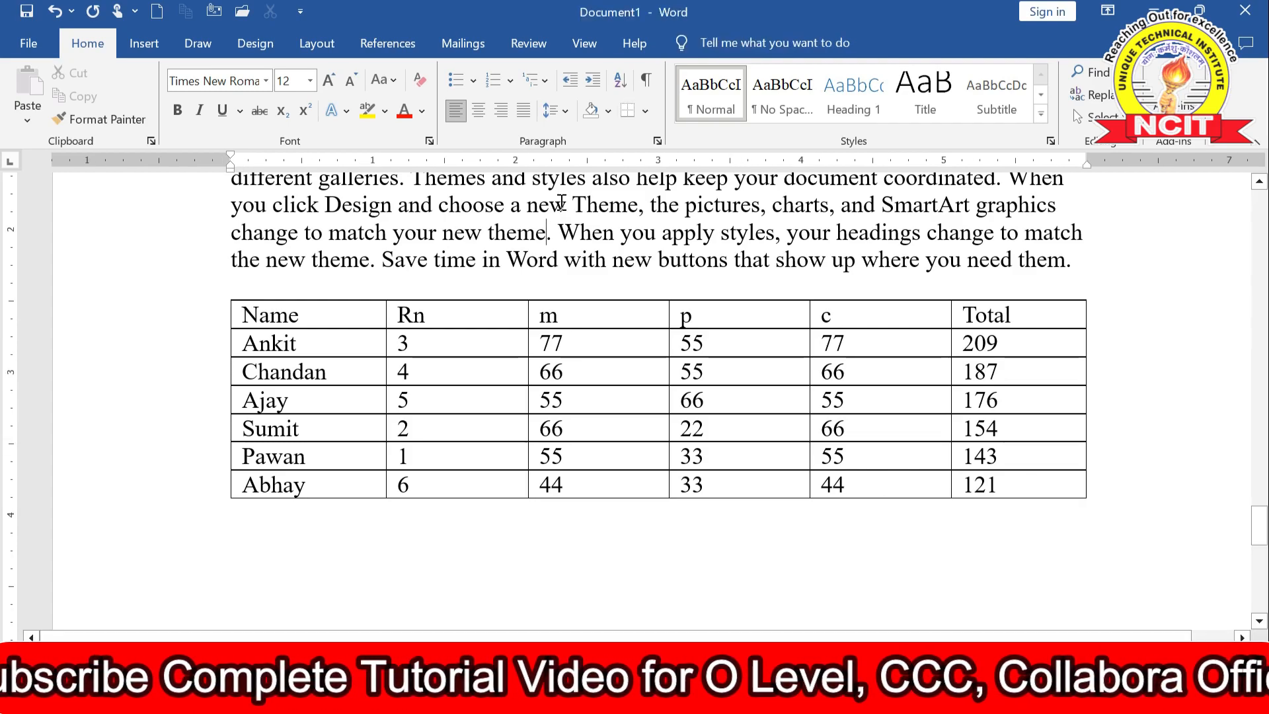
click(649, 84)
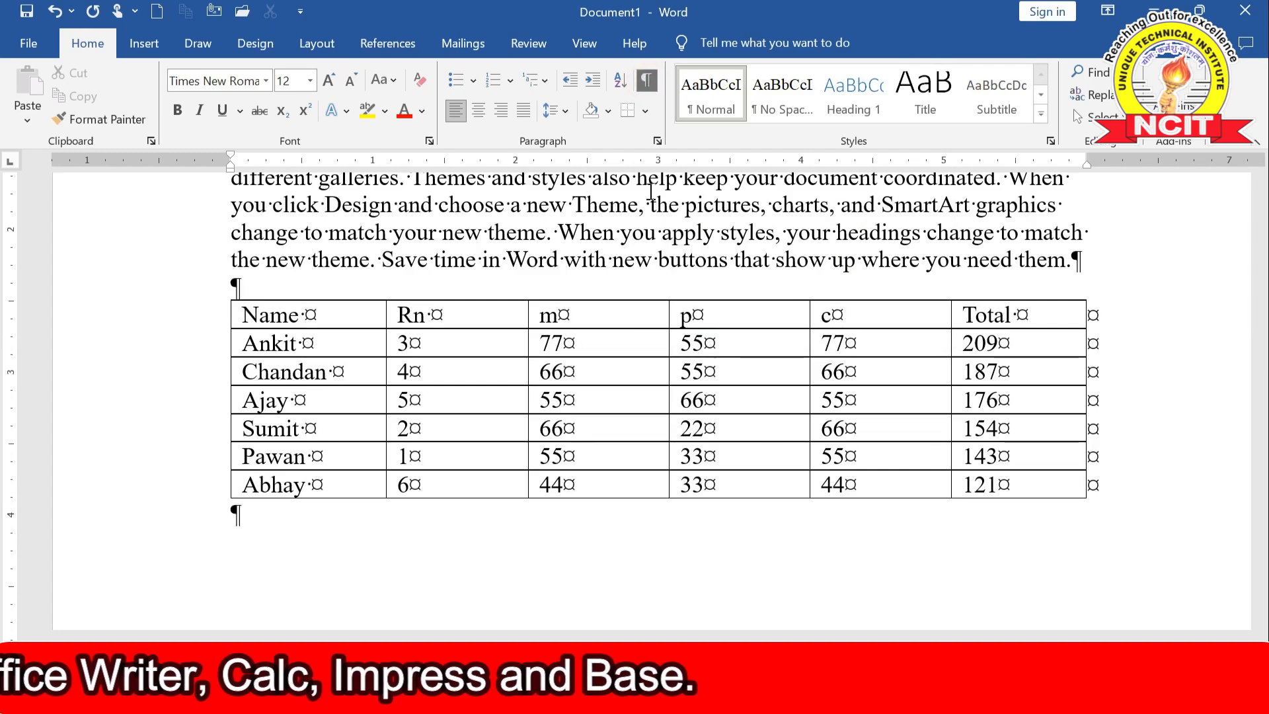
scroll(644, 249, up, 2)
scroll(644, 249, up, 3)
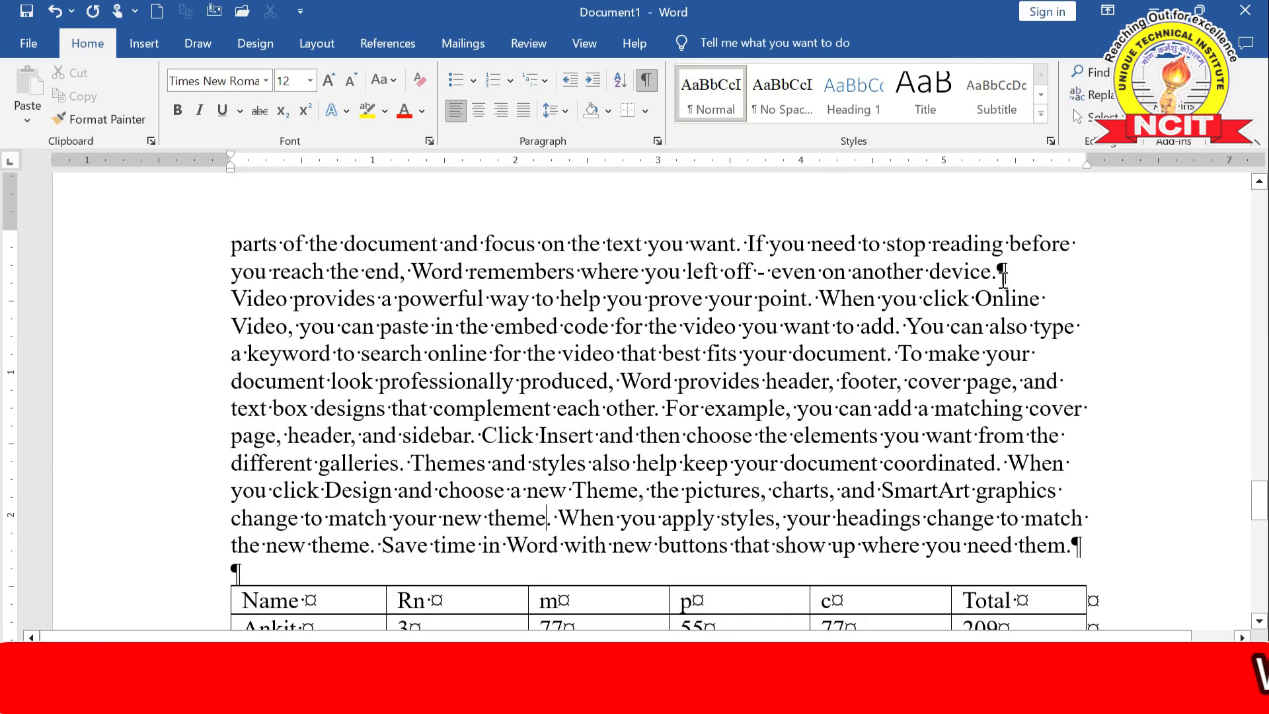
Add an extra space between "want" and "from" in the paragraph beginning "Click Insert", and delete it again.
scroll(1003, 278, up, 9)
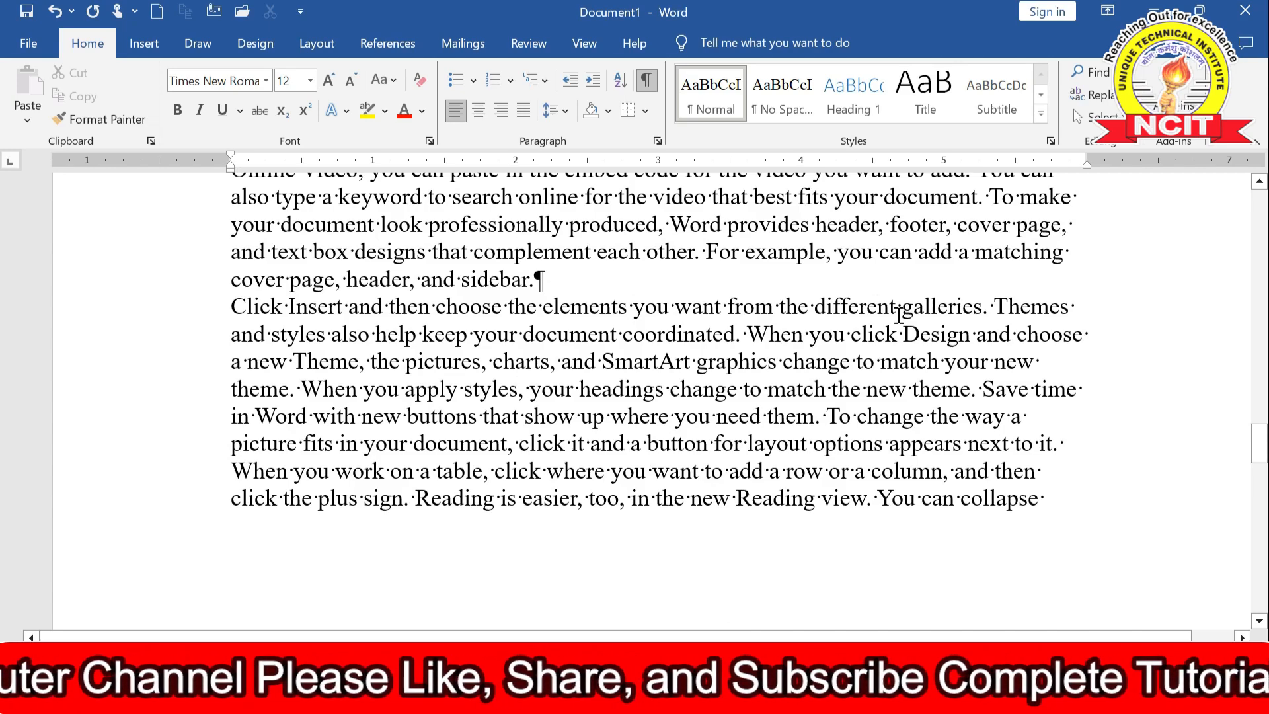
click(722, 307)
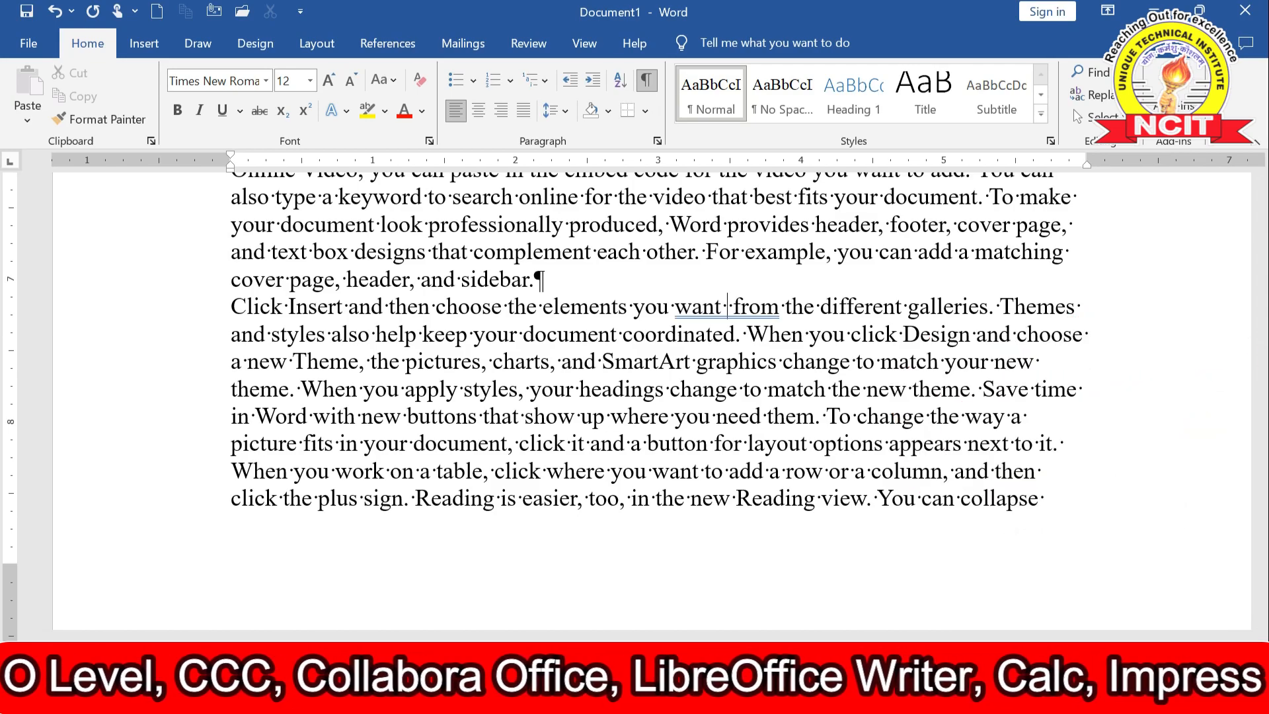
click(745, 252)
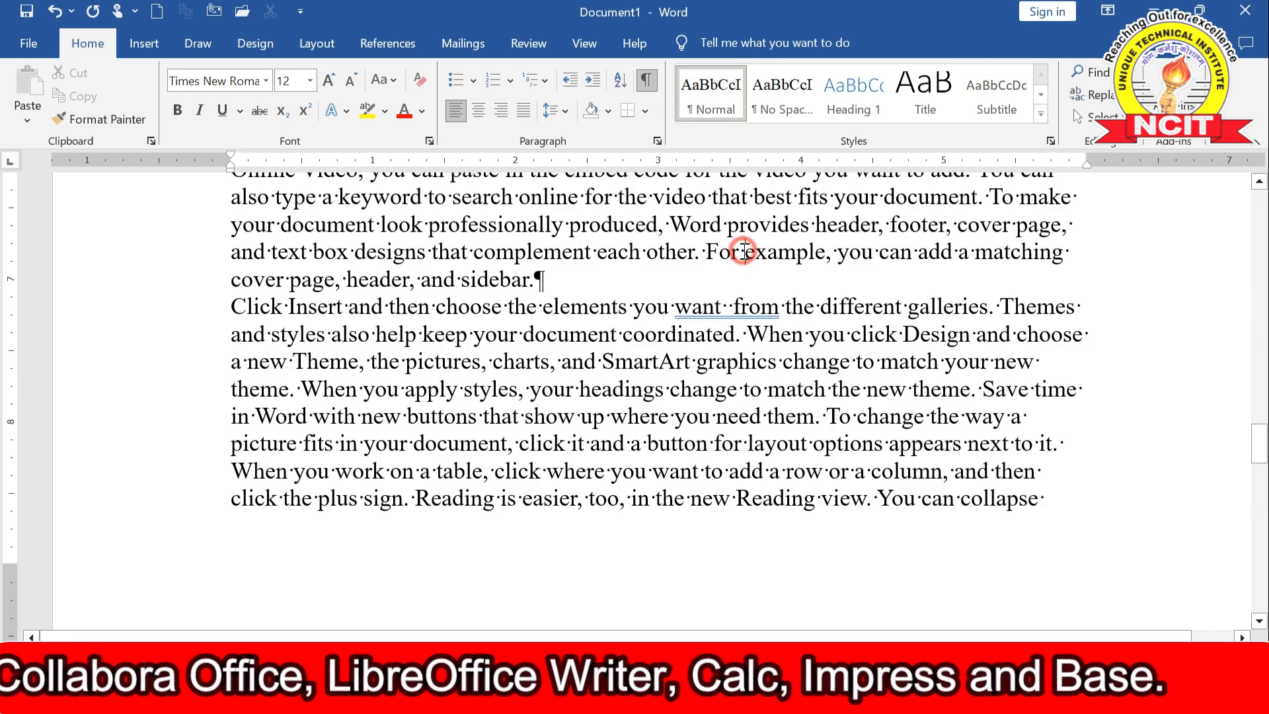
click(724, 308)
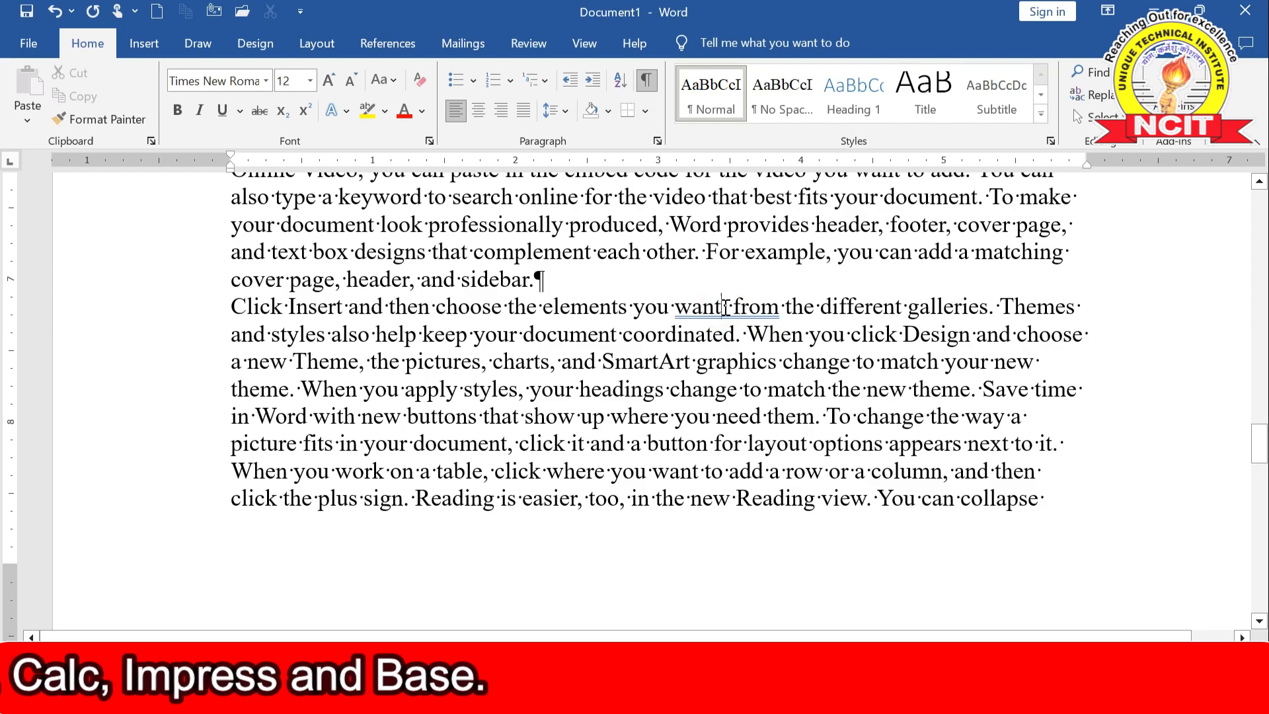
click(726, 308)
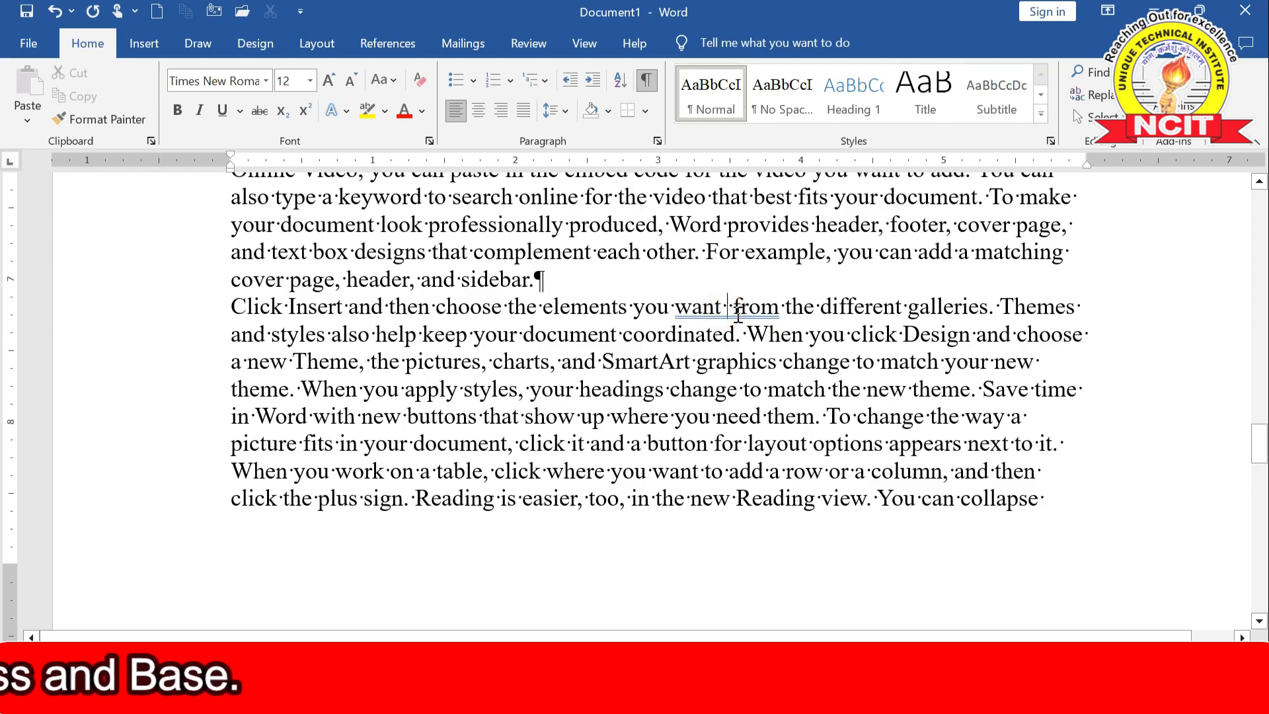
key(BackSpace)
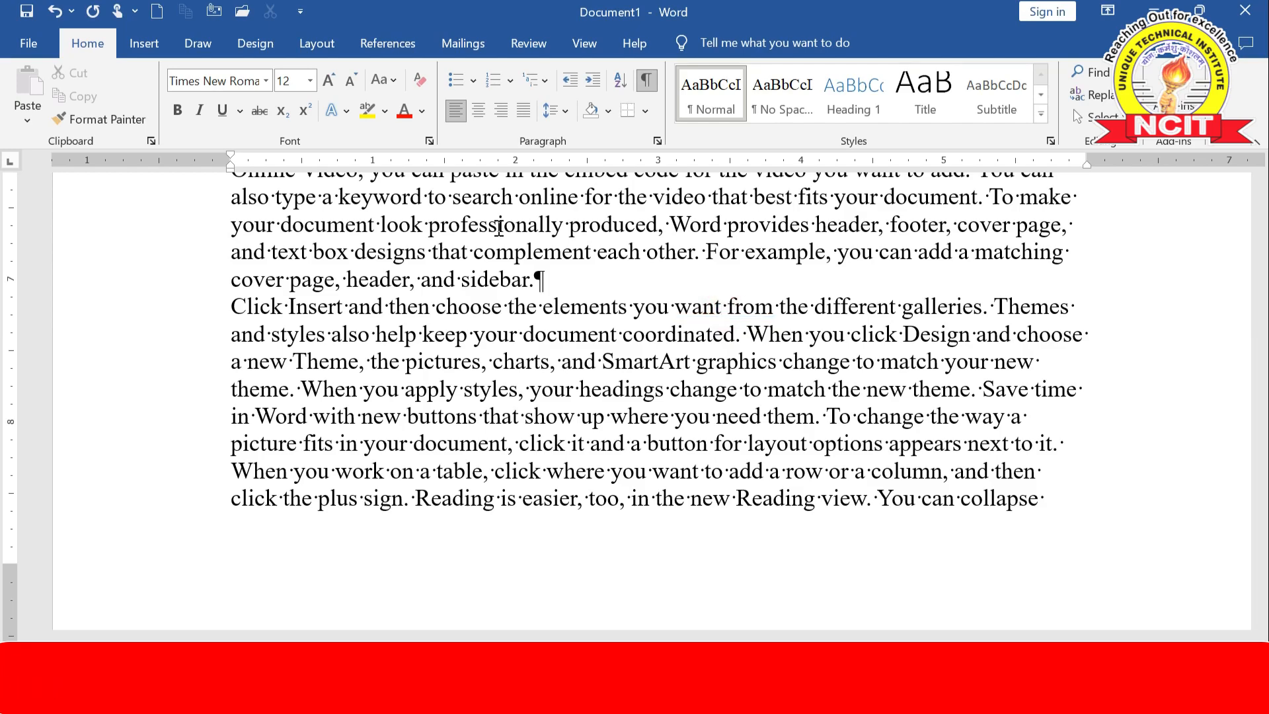
Add two empty paragraphs below the marks table and insert two tabs in the last one.
scroll(158, 304, down, 2)
scroll(544, 397, down, 15)
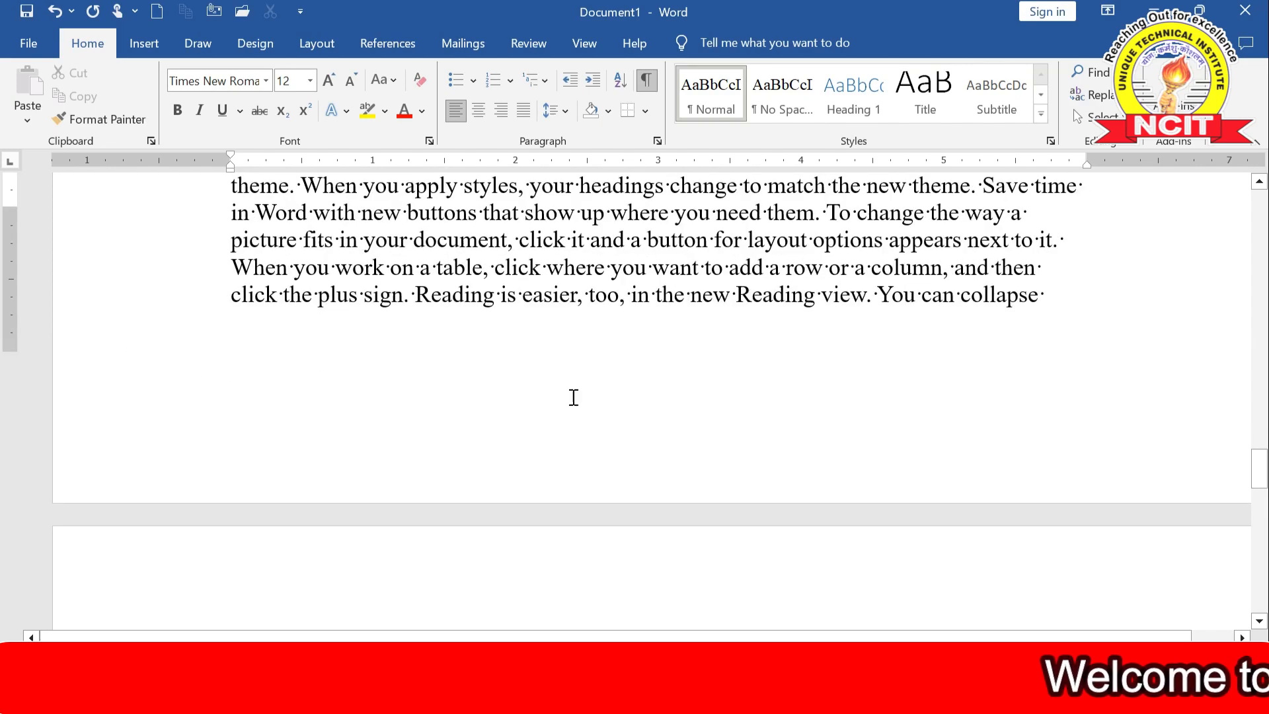
scroll(485, 373, up, 5)
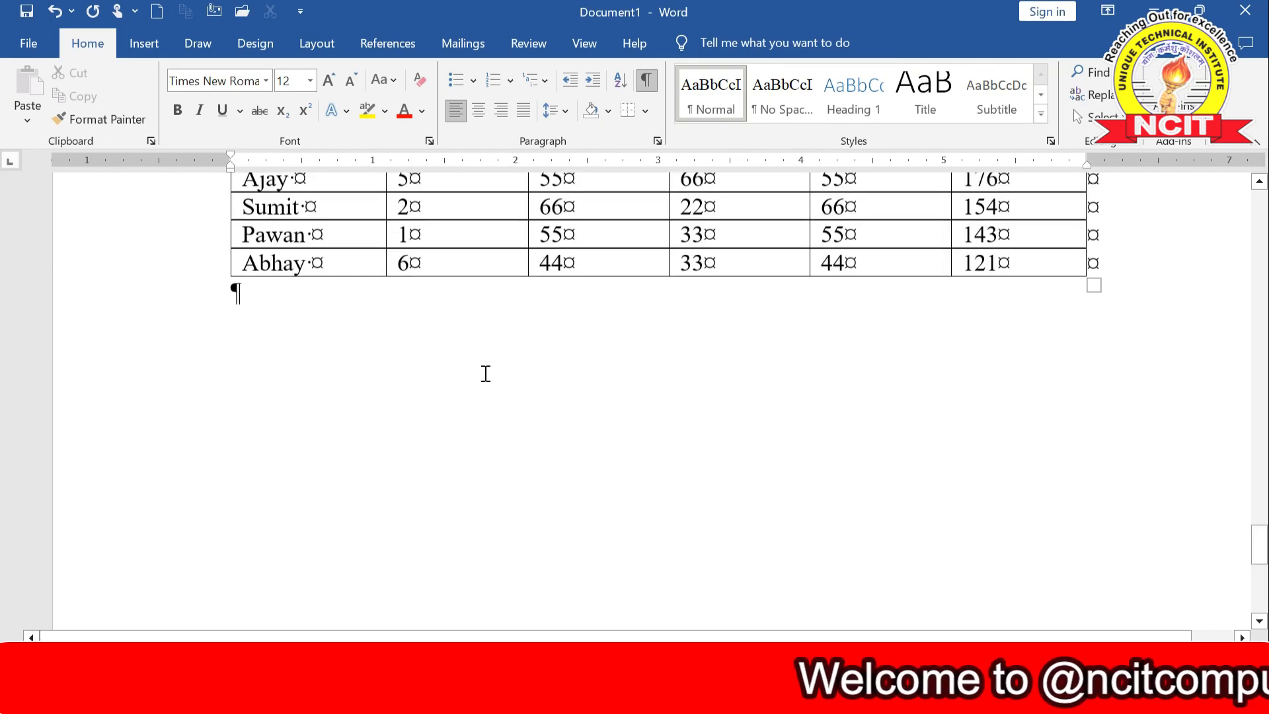
click(278, 381)
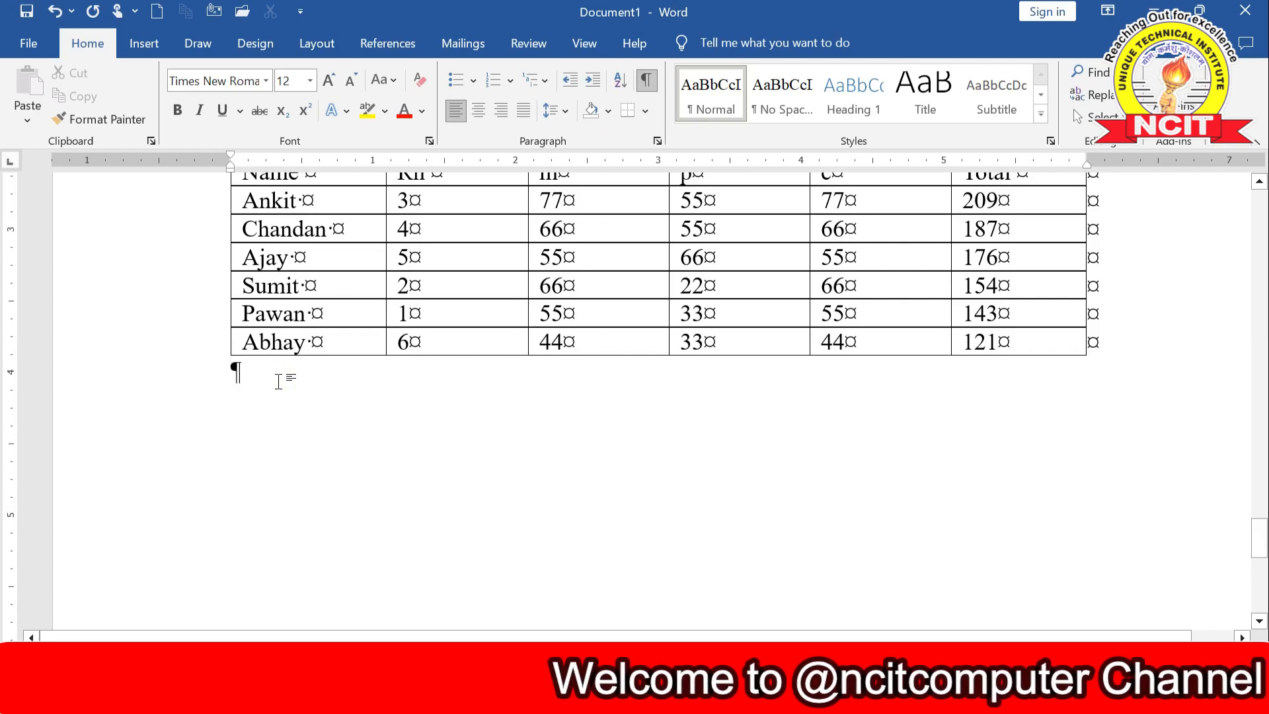
key(Return)
key(Return)
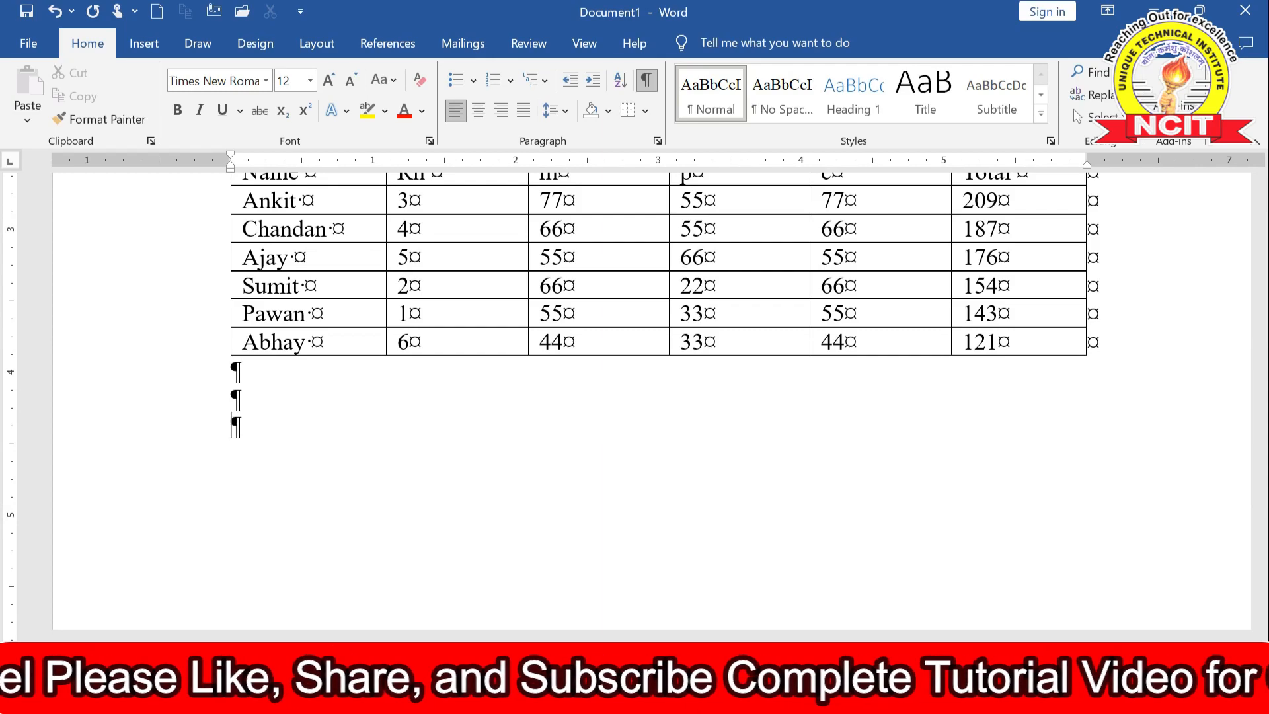
key(Tab)
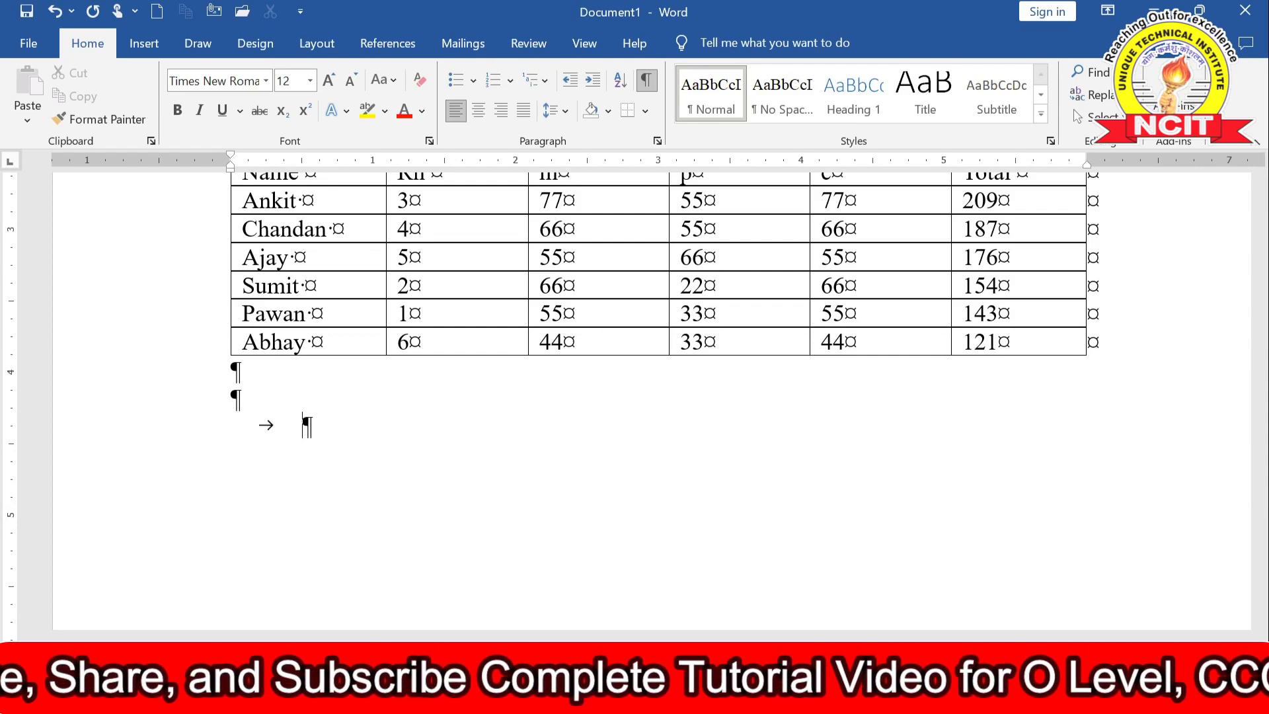
key(Tab)
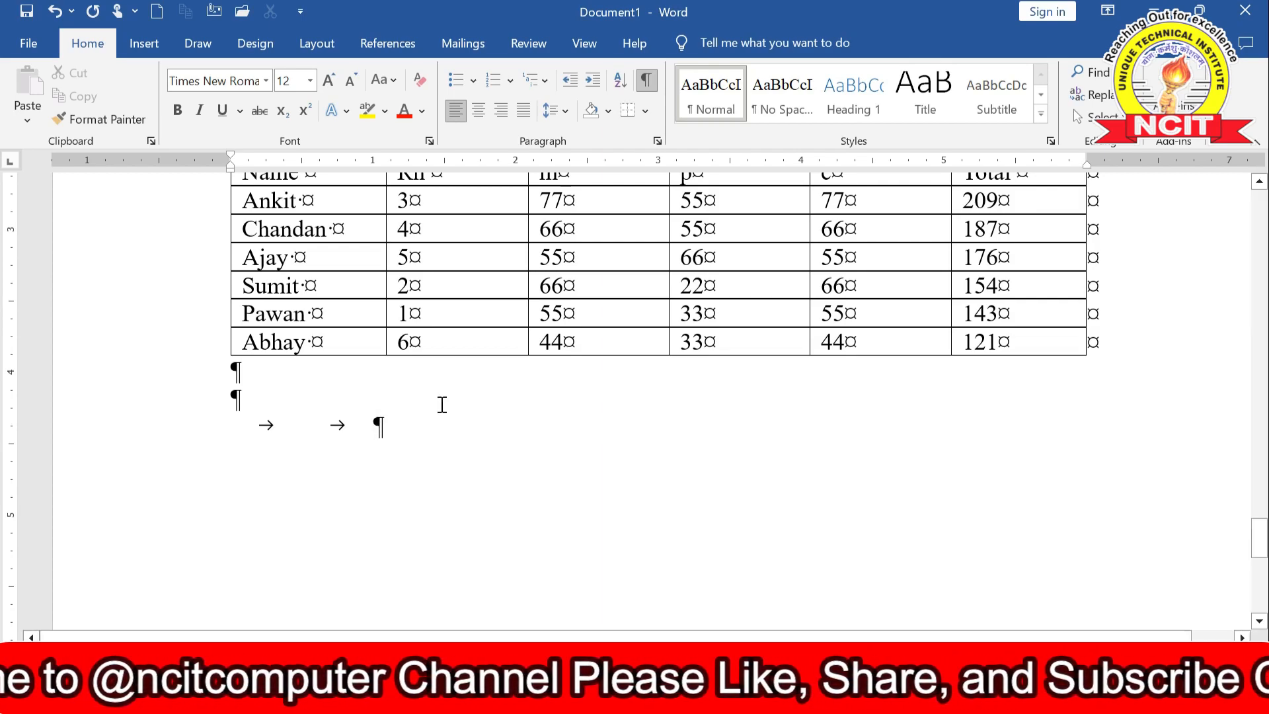
Hide the paragraph marks and other formatting symbols, showing them once more for comparison before leaving them hidden.
click(647, 81)
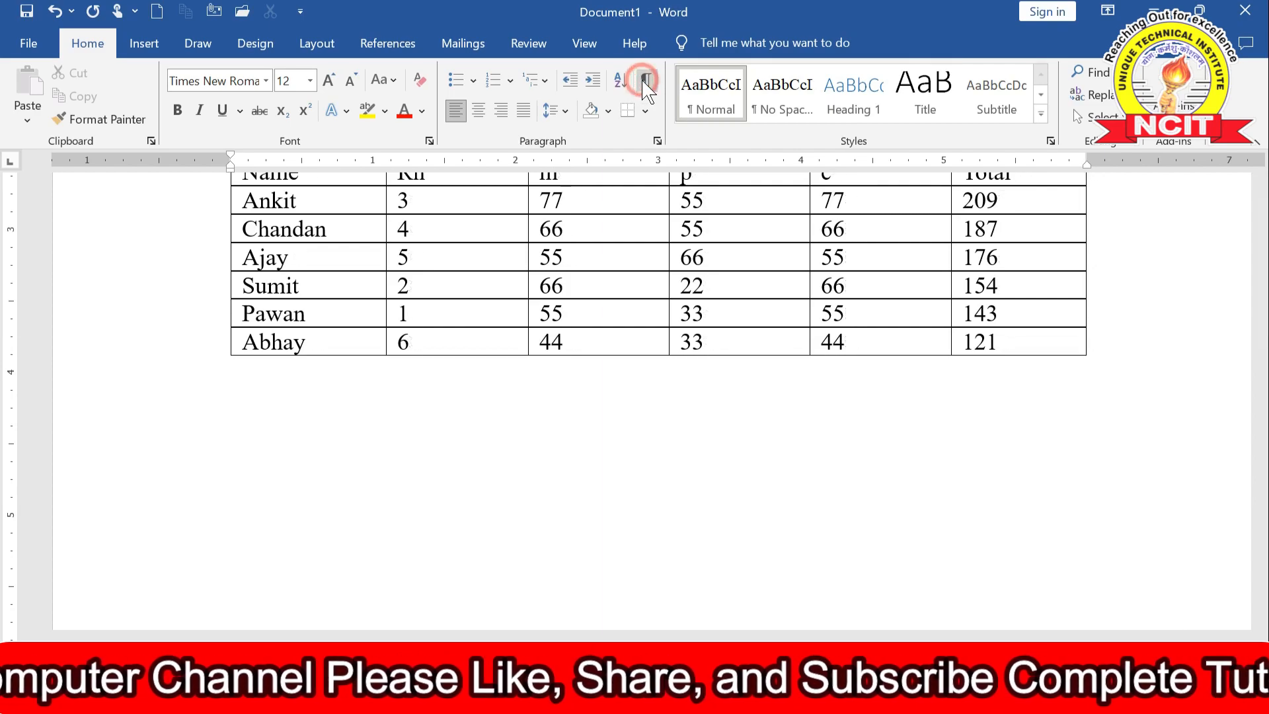
click(644, 82)
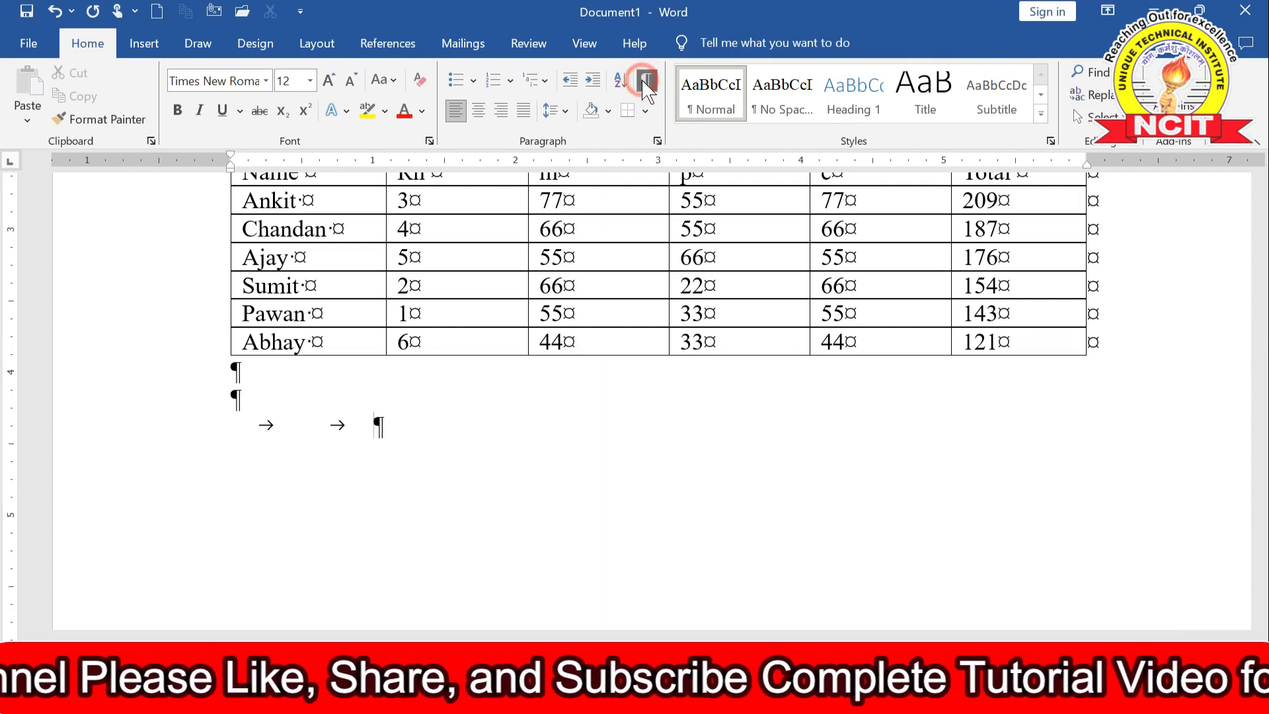
click(647, 82)
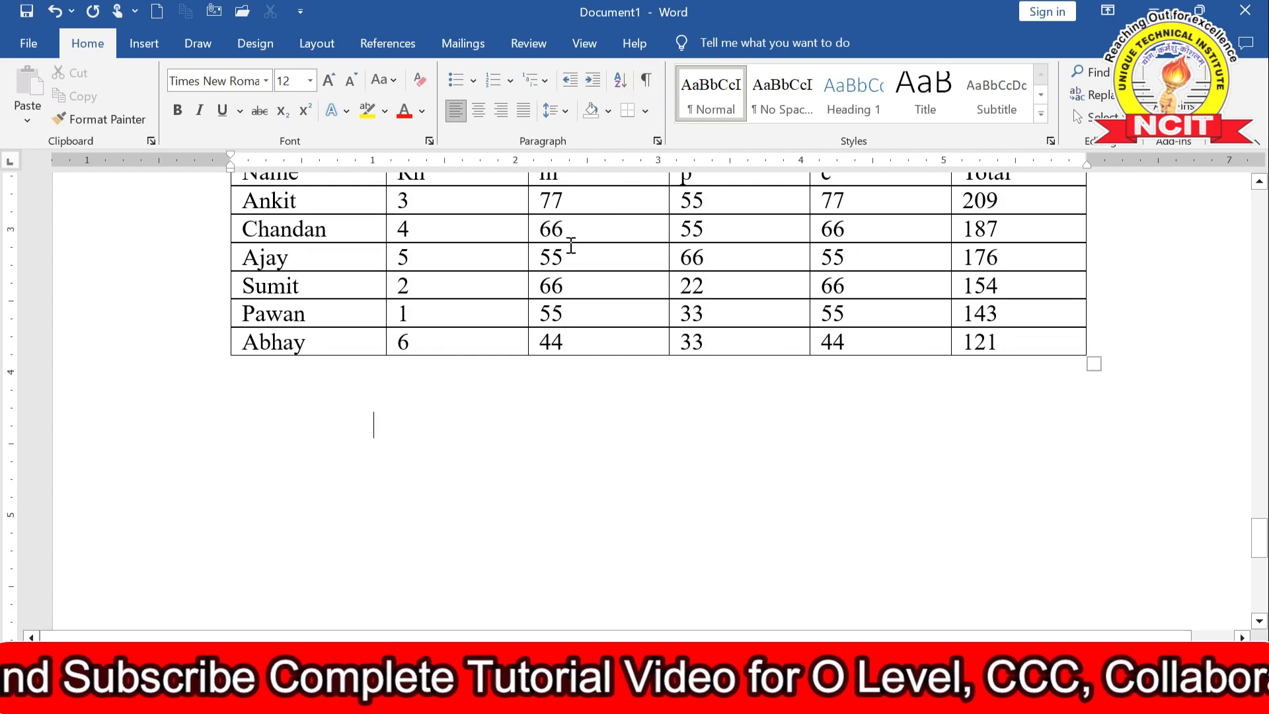
scroll(603, 368, up, 3)
scroll(604, 368, up, 3)
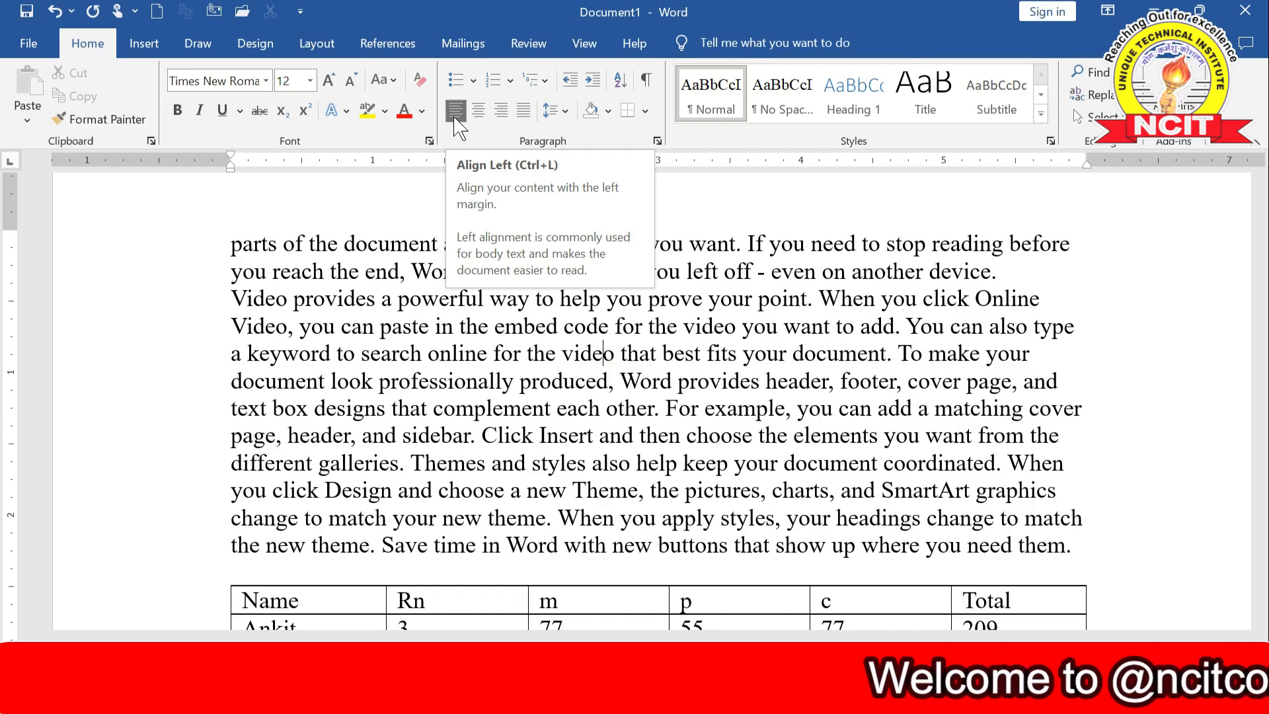
click(575, 378)
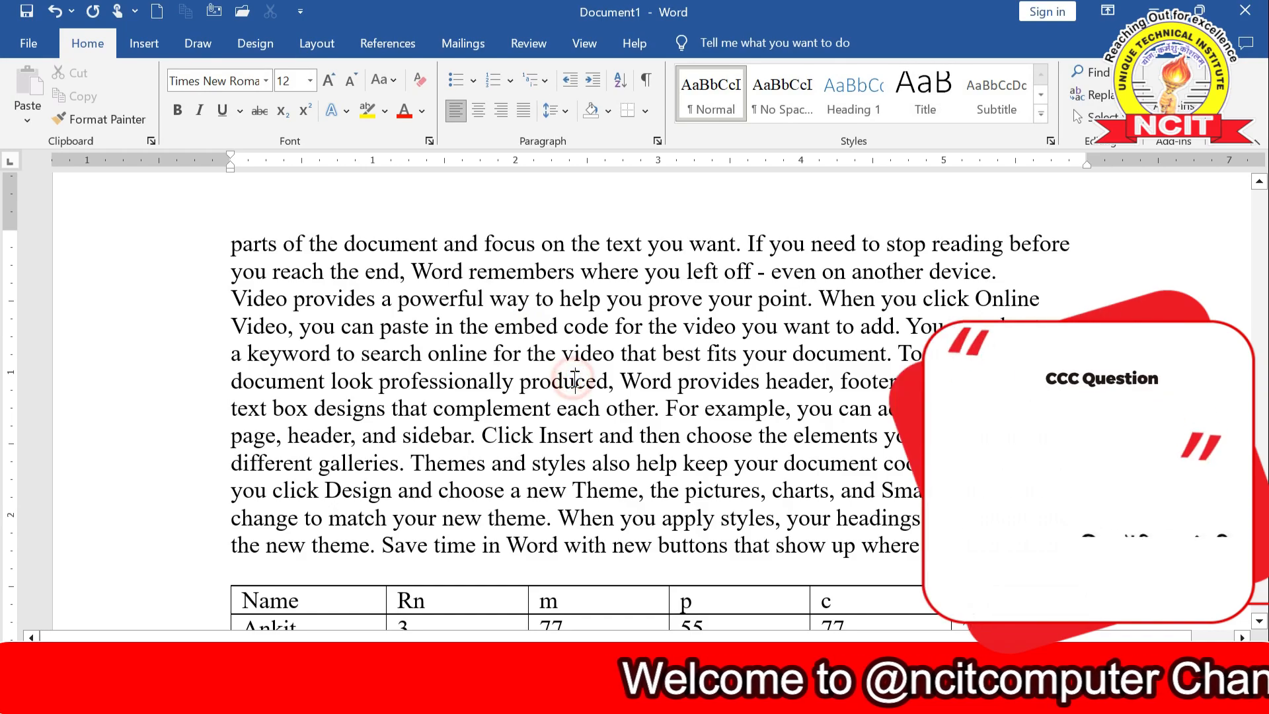
scroll(575, 378, down, 3)
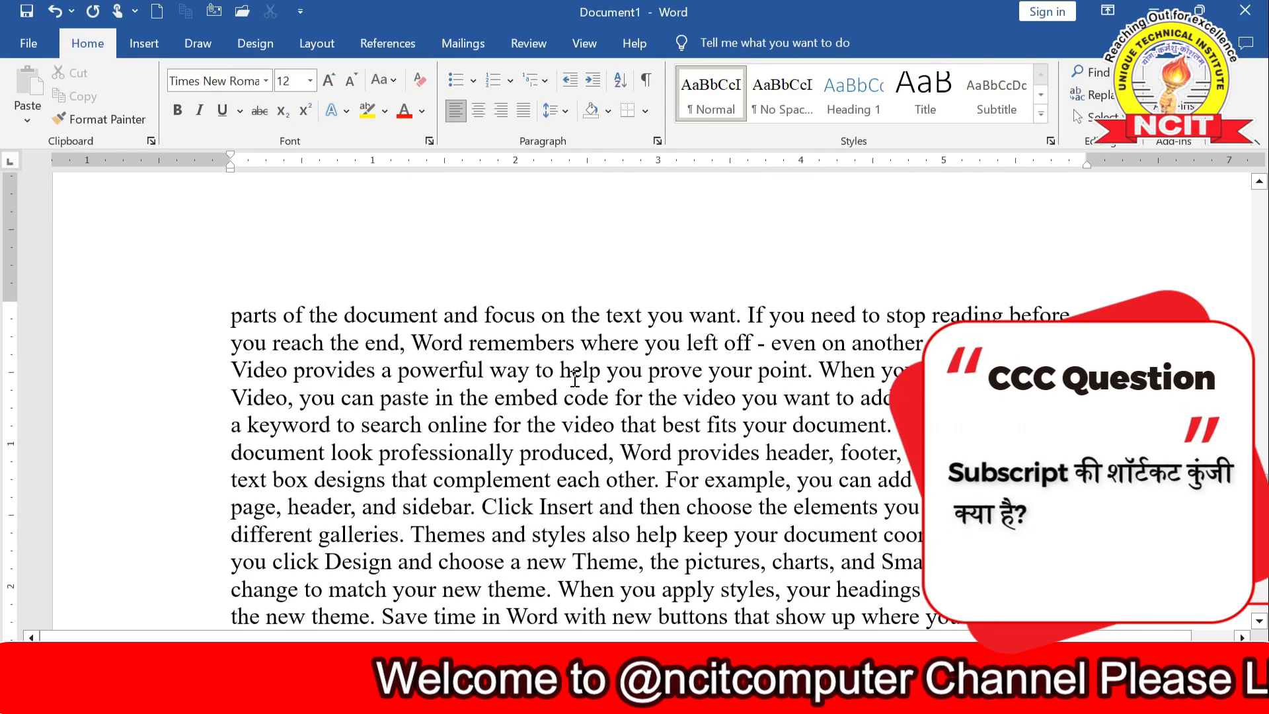
scroll(574, 379, down, 6)
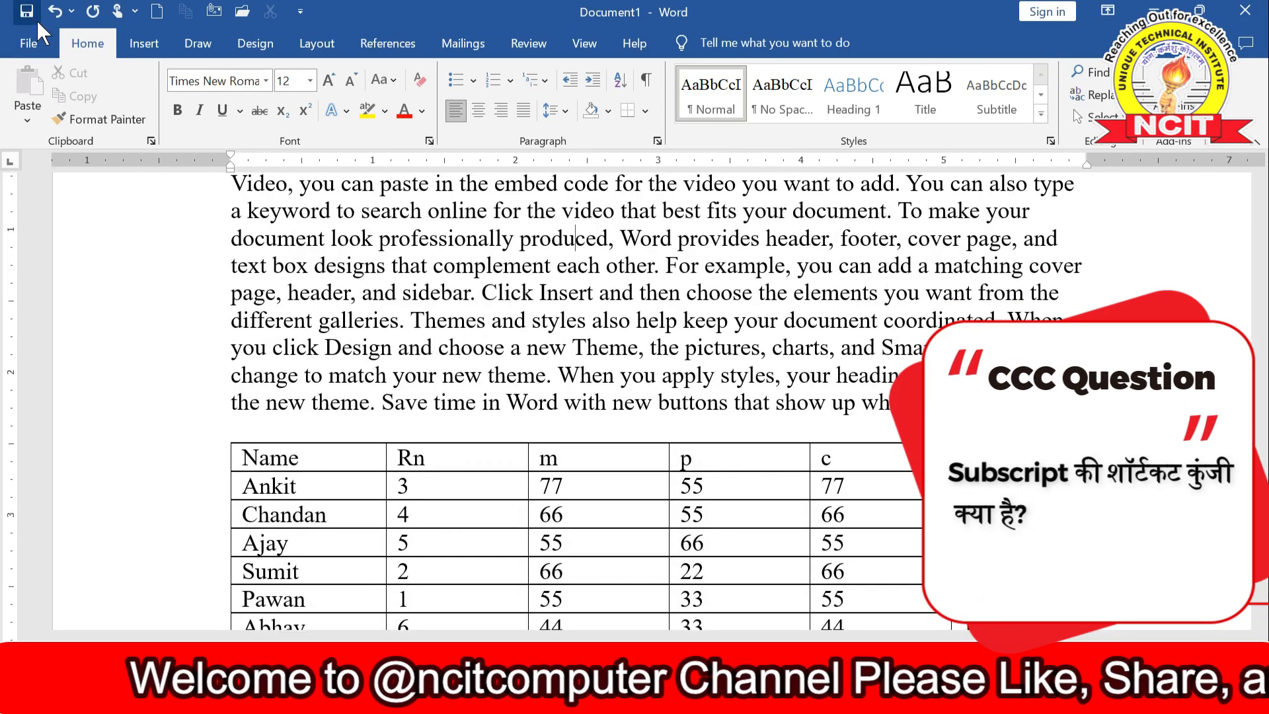
Create a new blank document and enter "NCIT" on its first line.
click(159, 13)
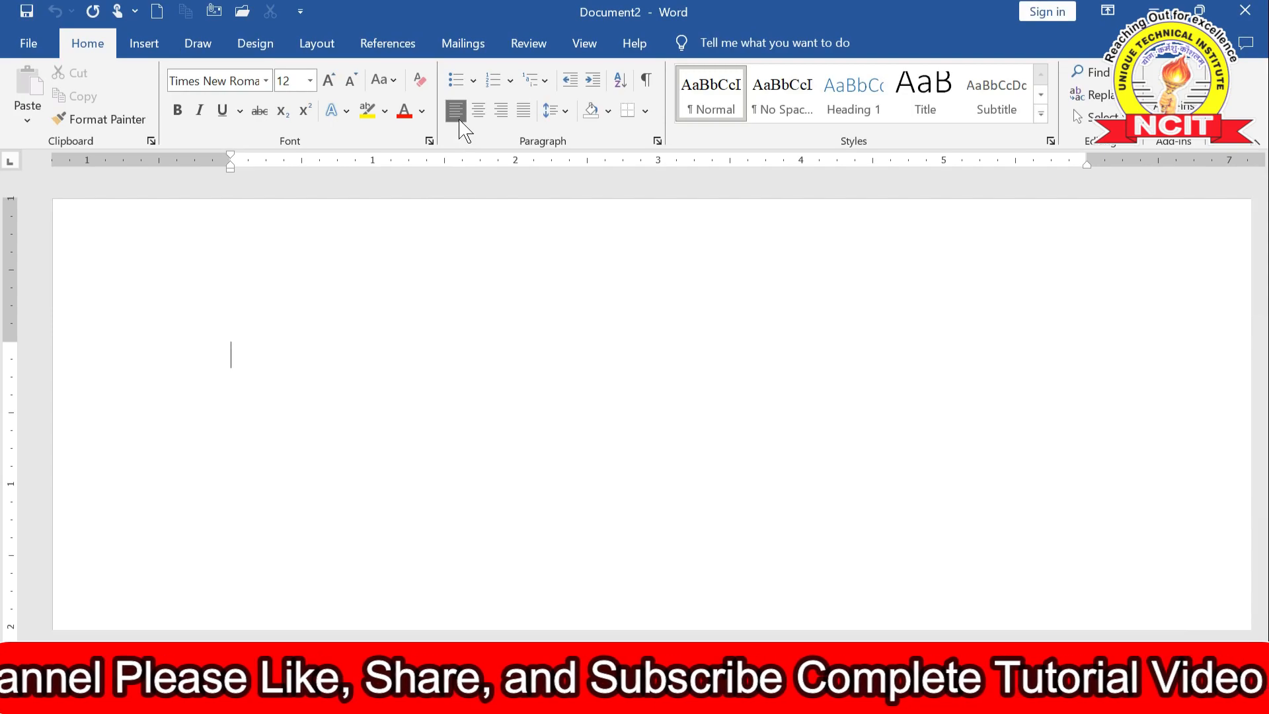
click(350, 638)
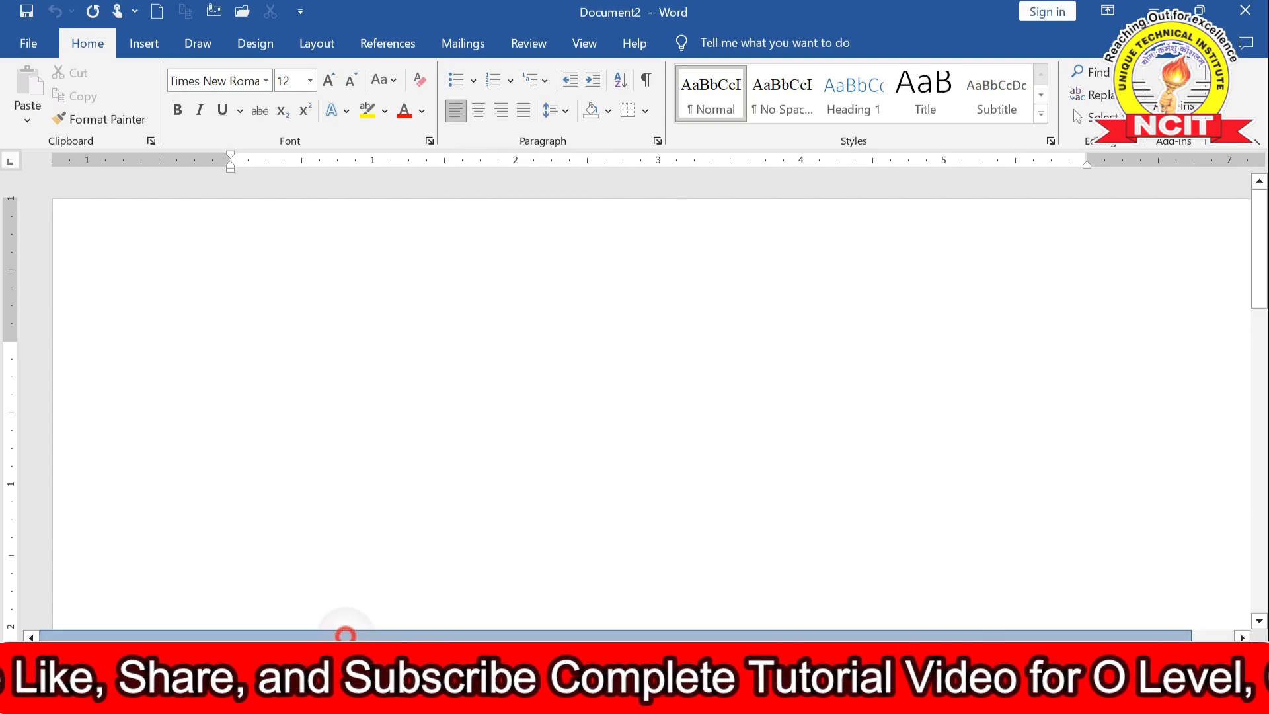
text(NCIT)
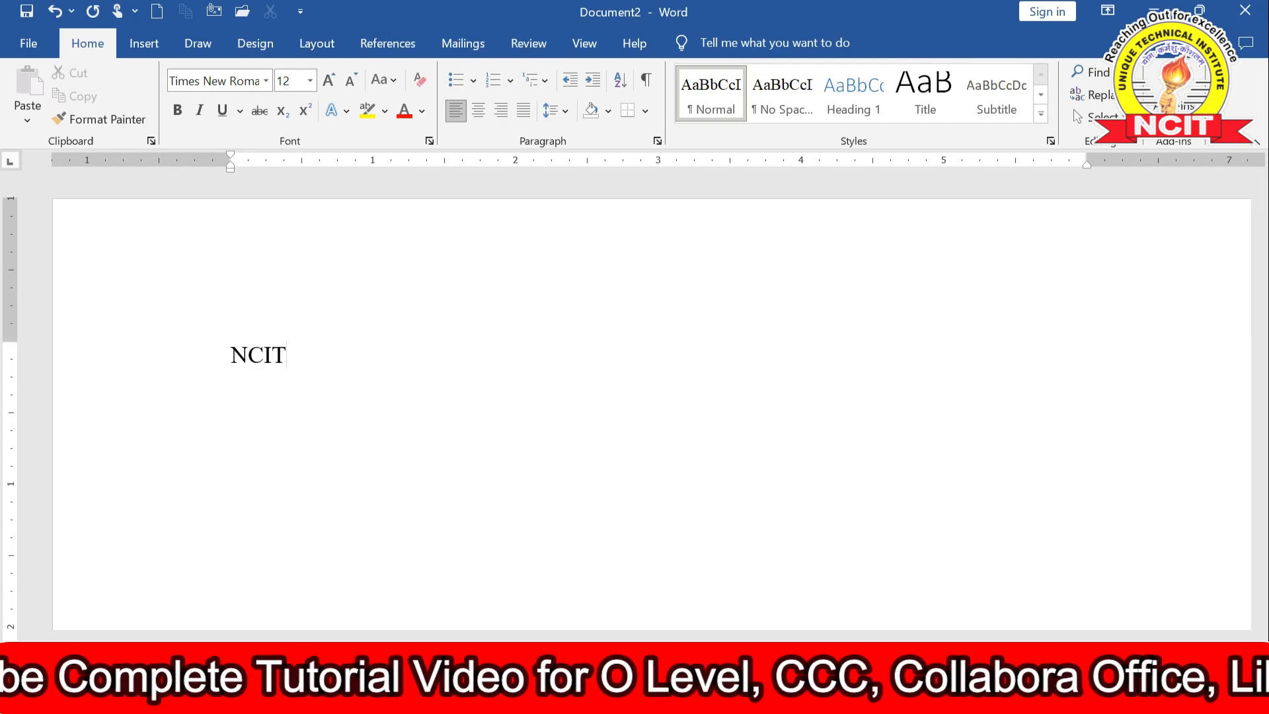
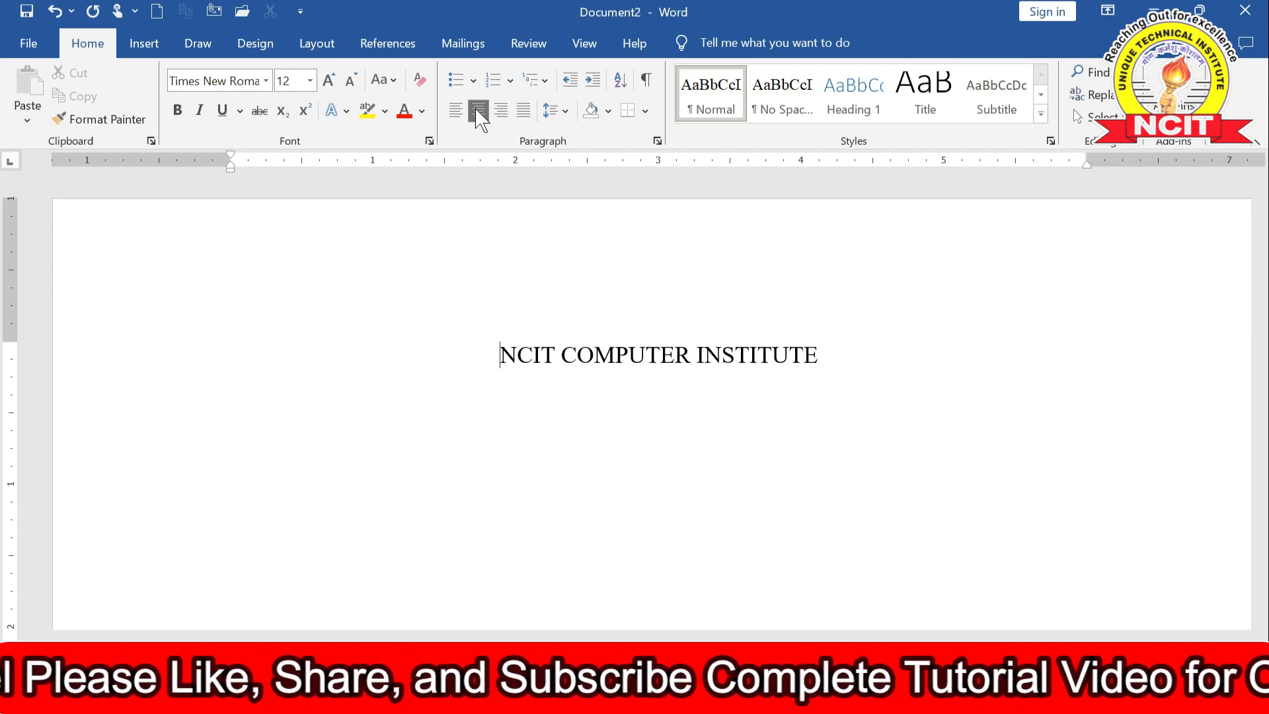
Delete the existing line, set centre alignment and enter "NCIT COMPUTER INSTITUTE" as a centred line.
drag(835, 354, 512, 377)
key(Delete)
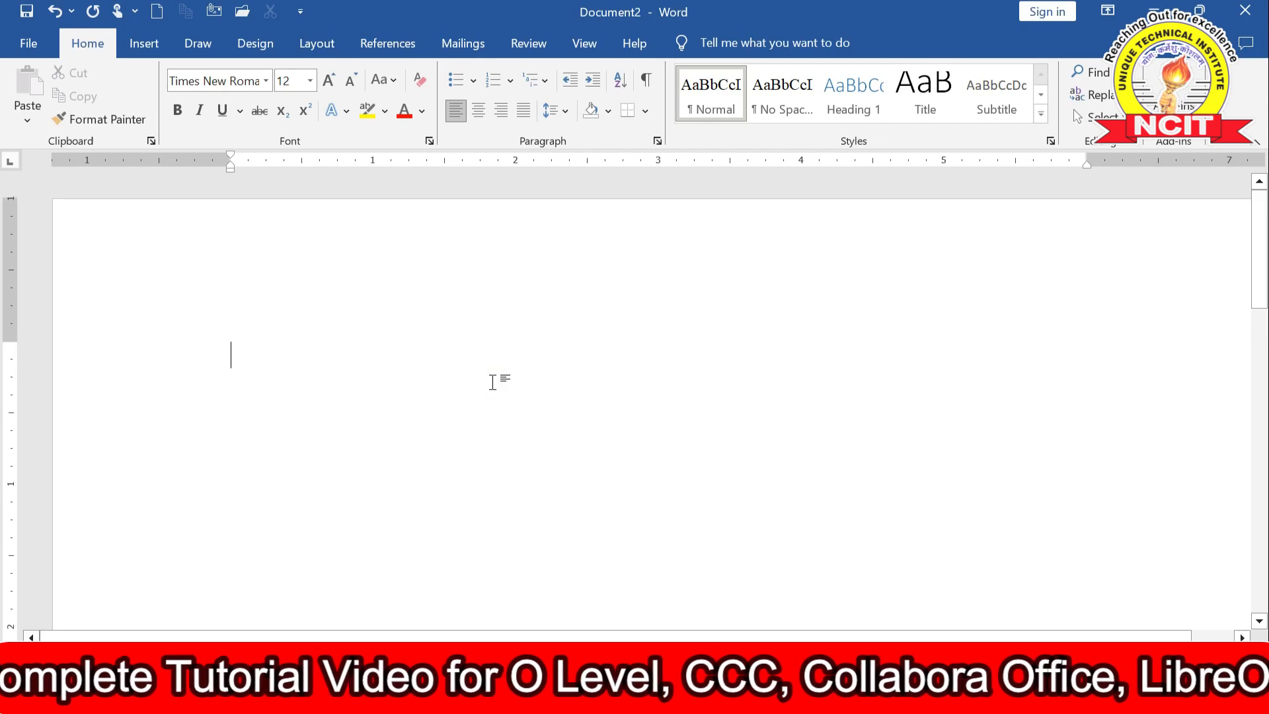
click(477, 113)
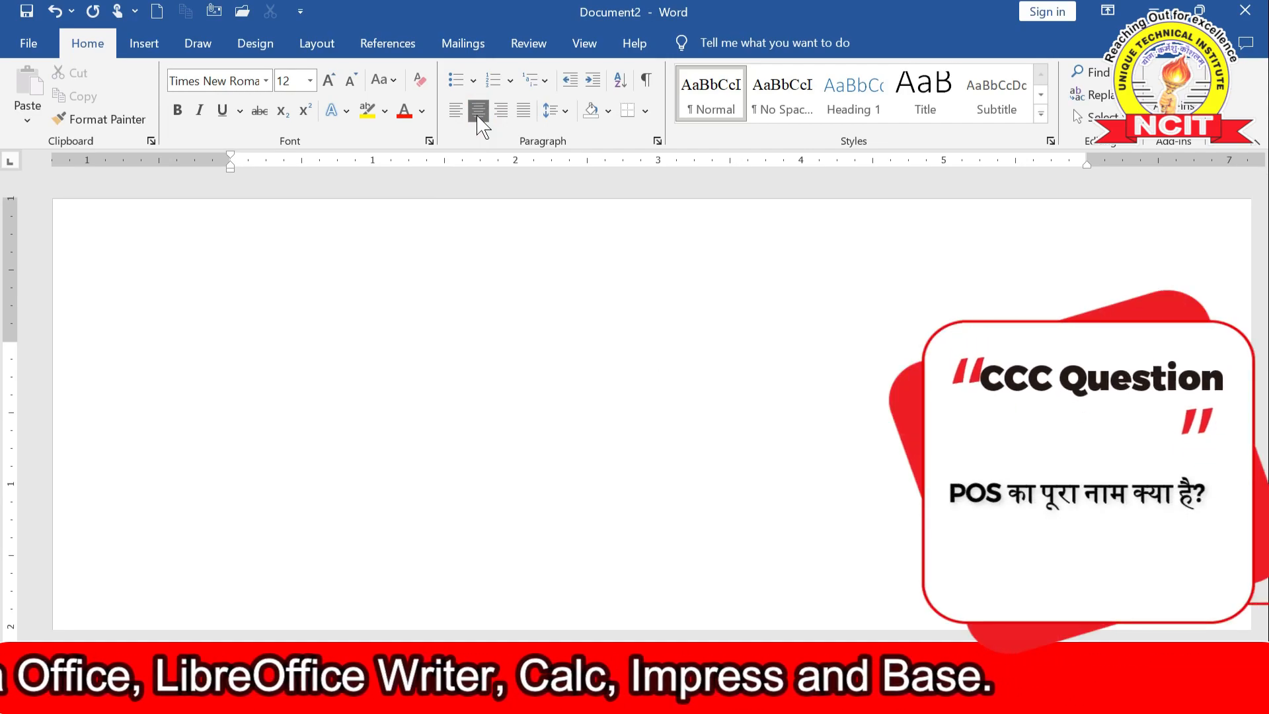
text(NCIT )
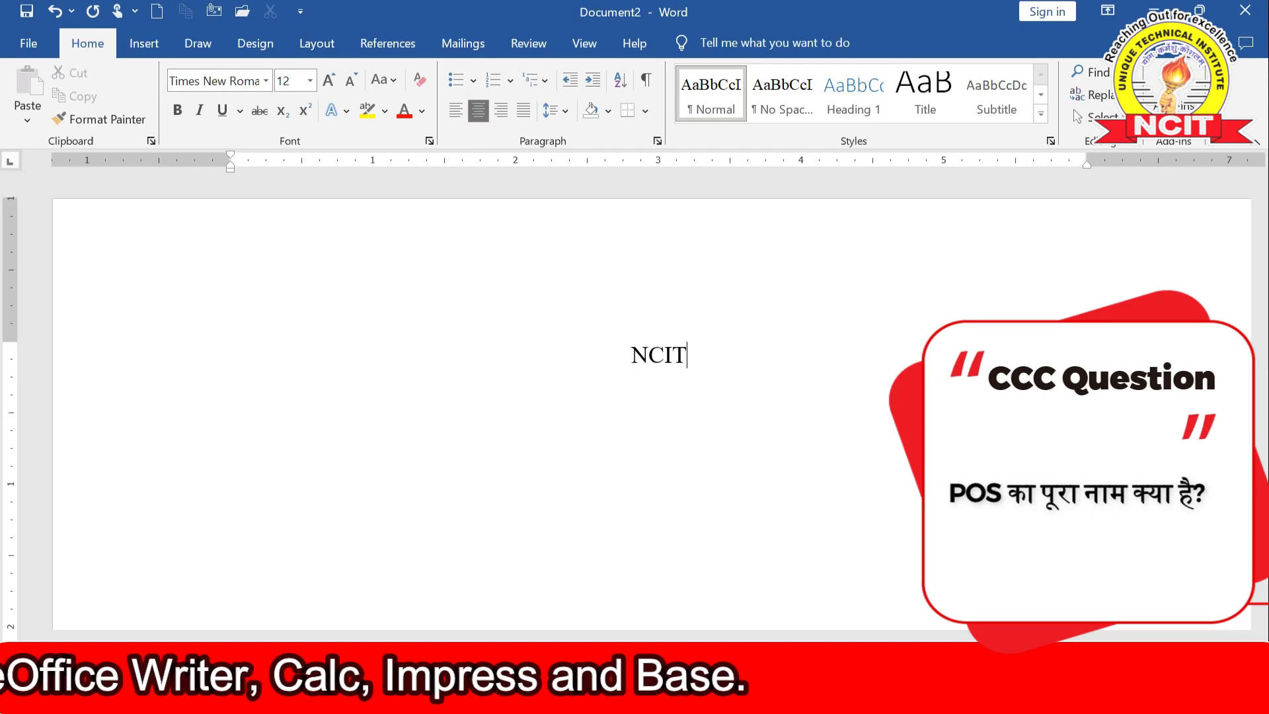
text(COMPUT)
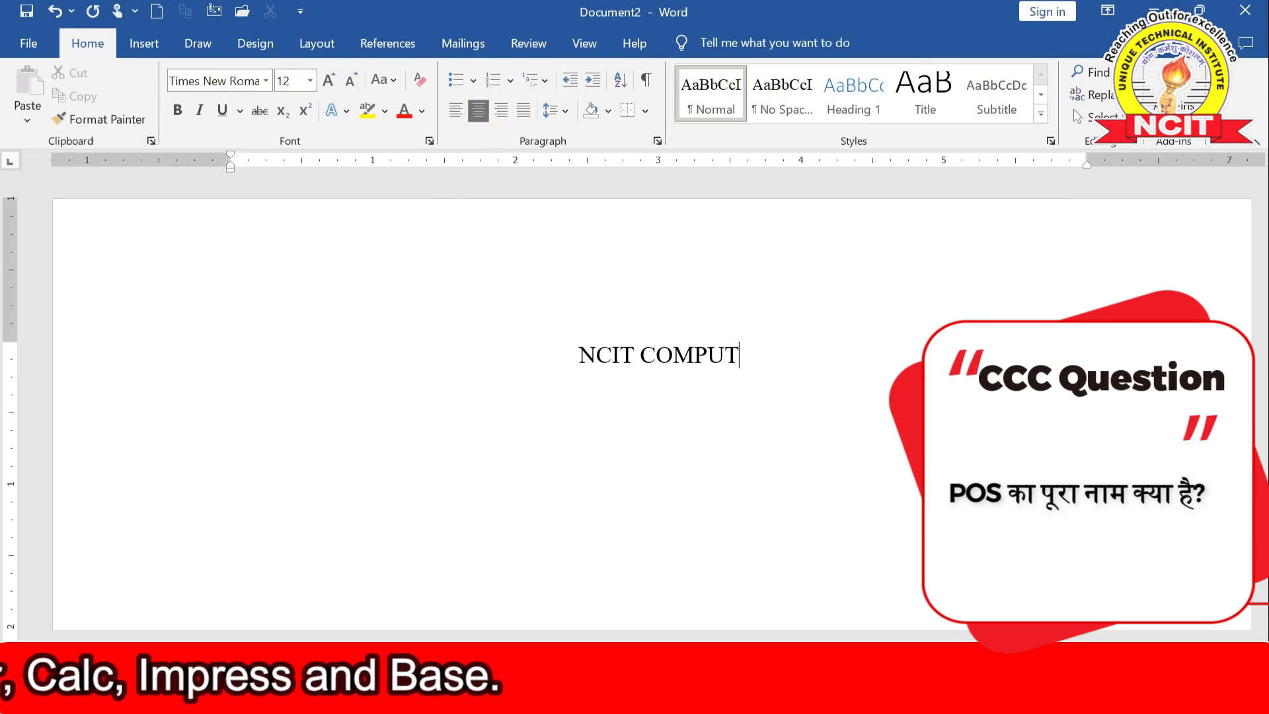
text(ER INS)
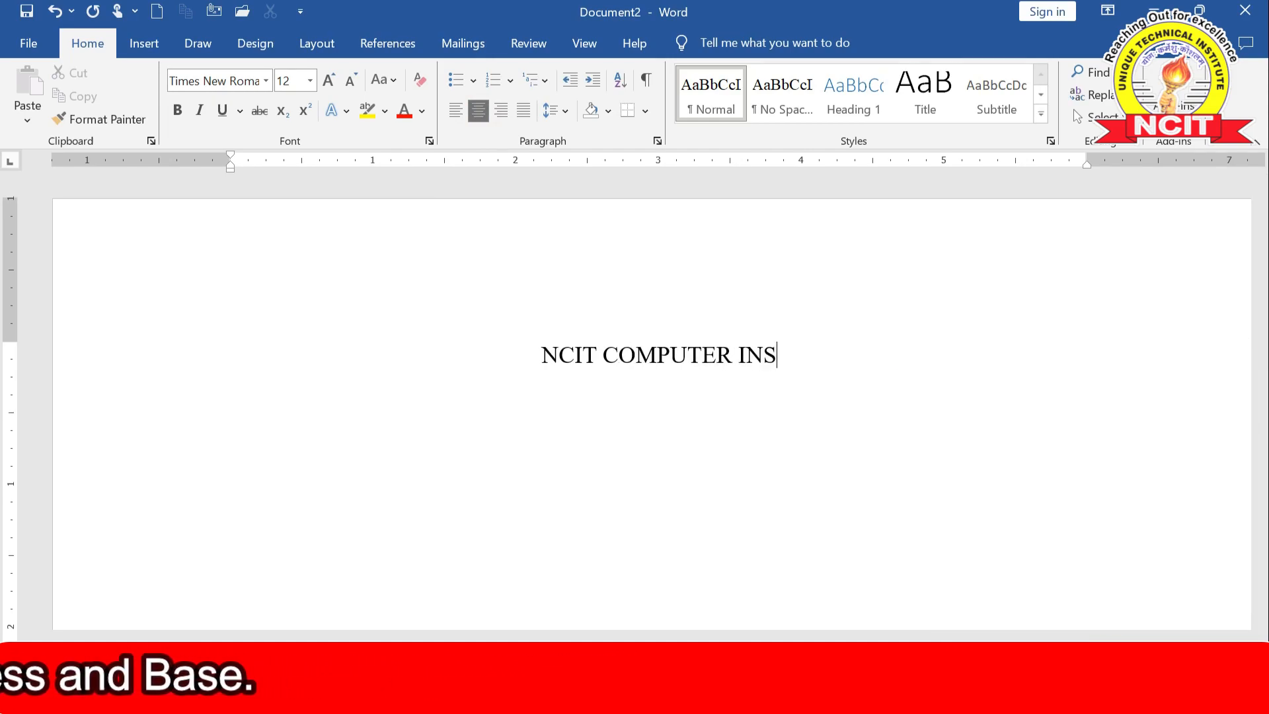
text(TITUTE)
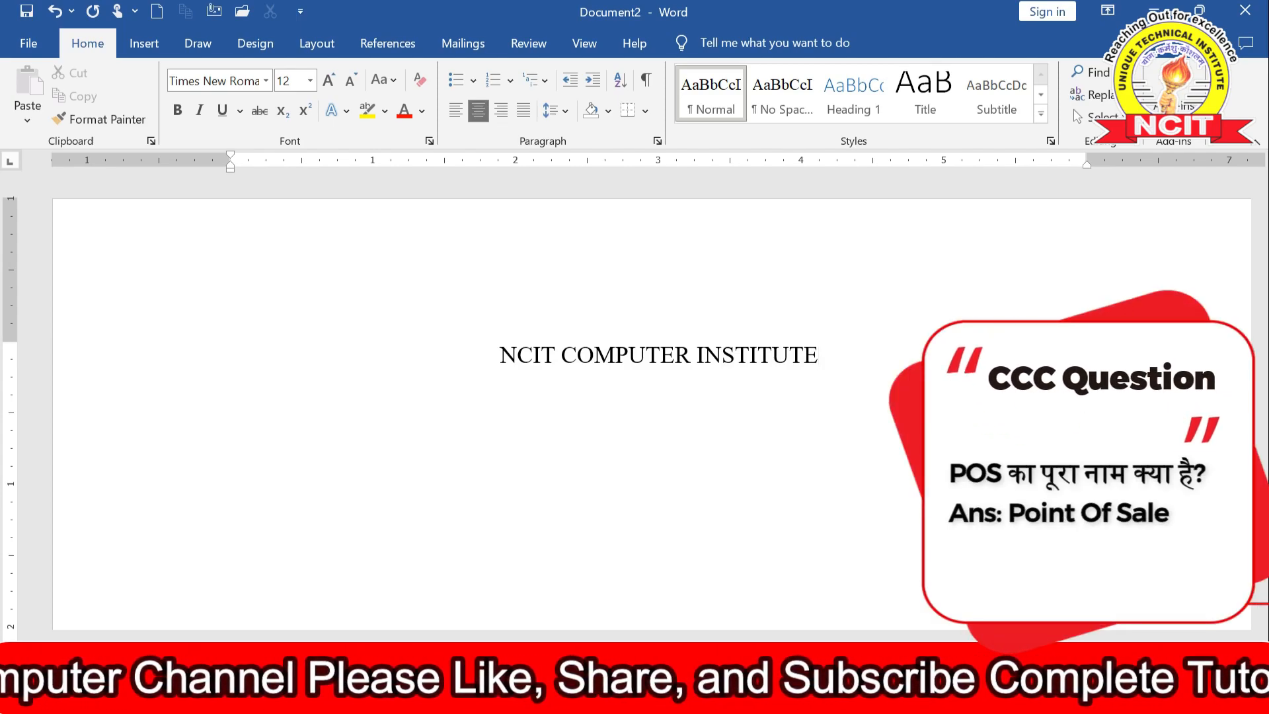
Align the "NCIT COMPUTER INSTITUTE" line to the left margin, and change it to right alignment.
click(477, 356)
key(ctrl+l)
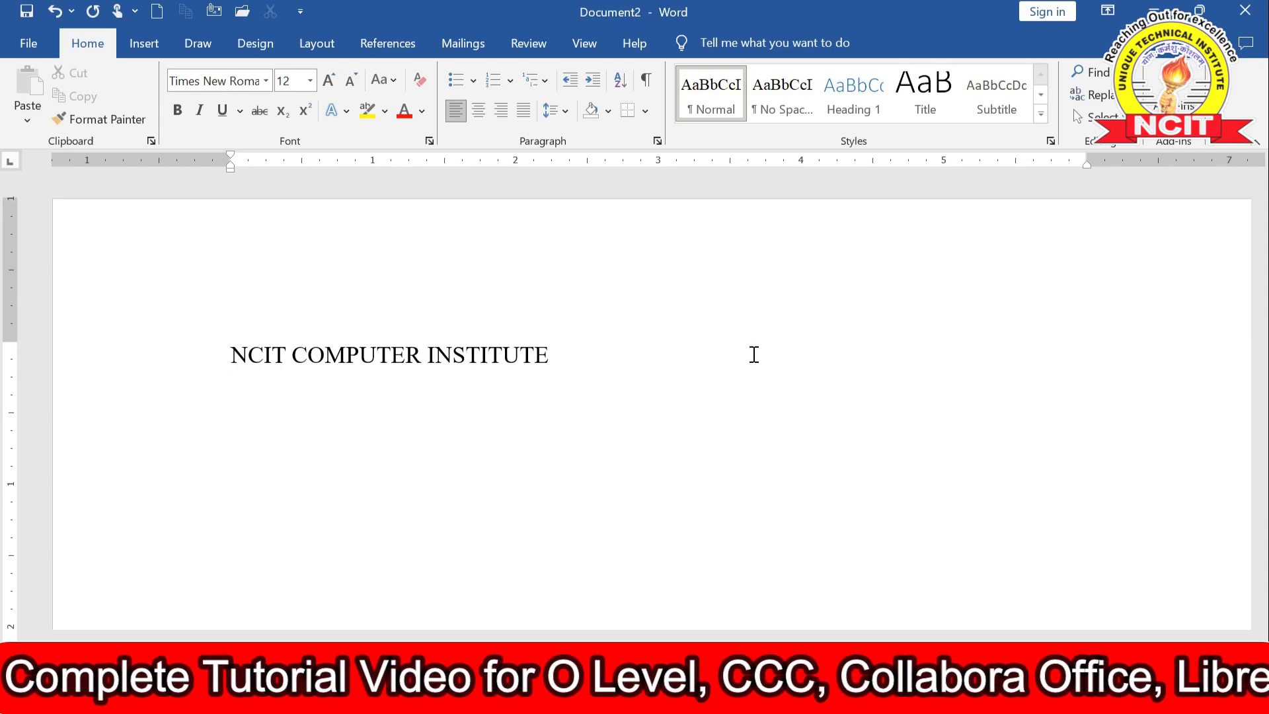
click(500, 111)
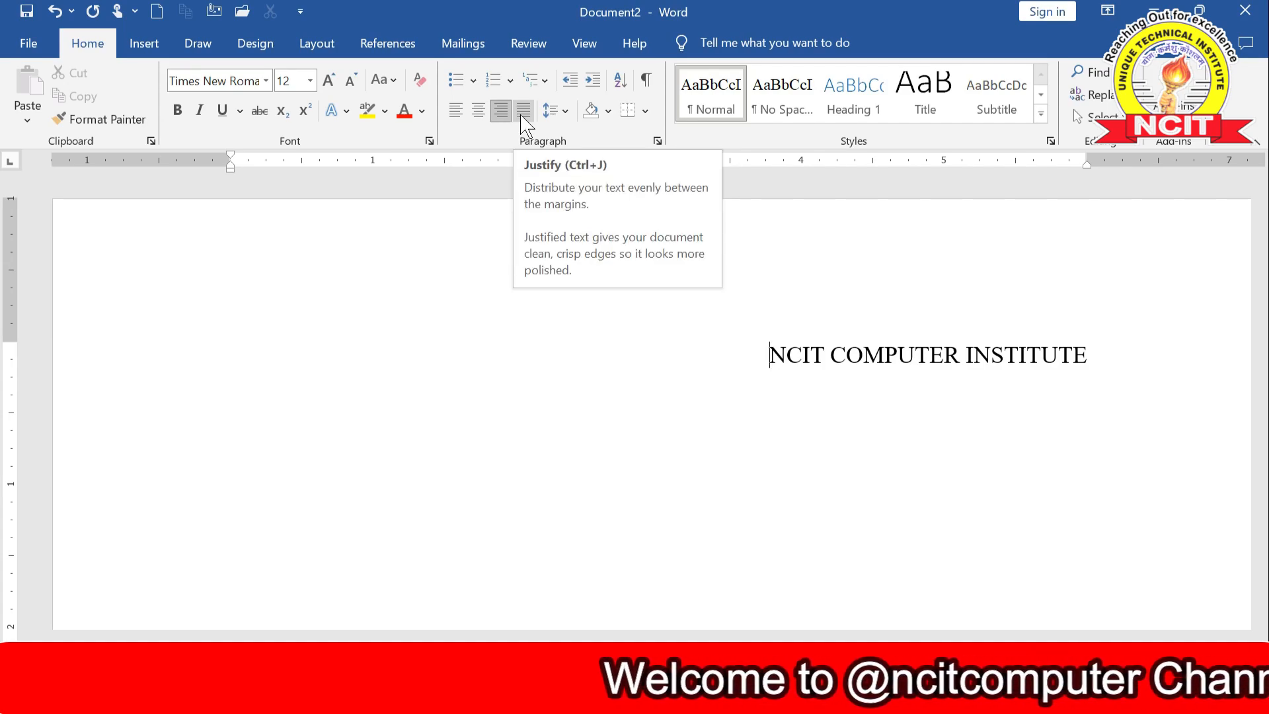
click(595, 434)
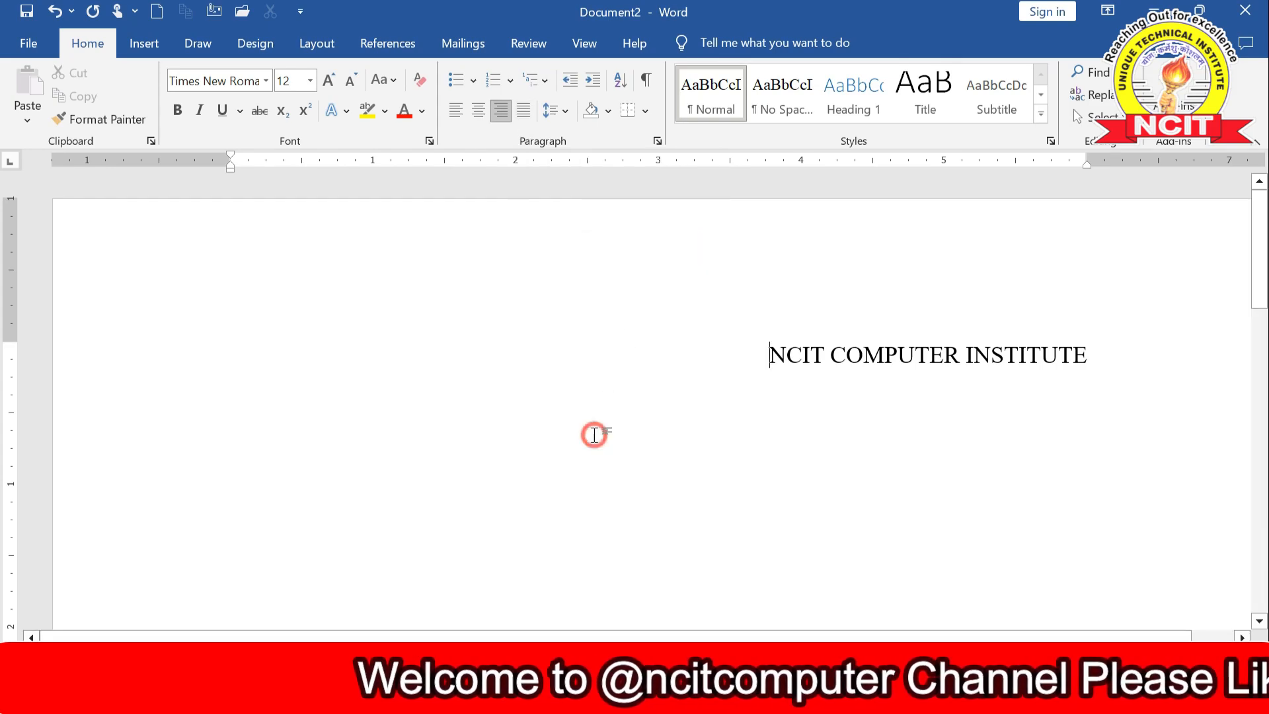
Switch to Document1 and go back to the start of its first paragraph.
mouse_move(452, 697)
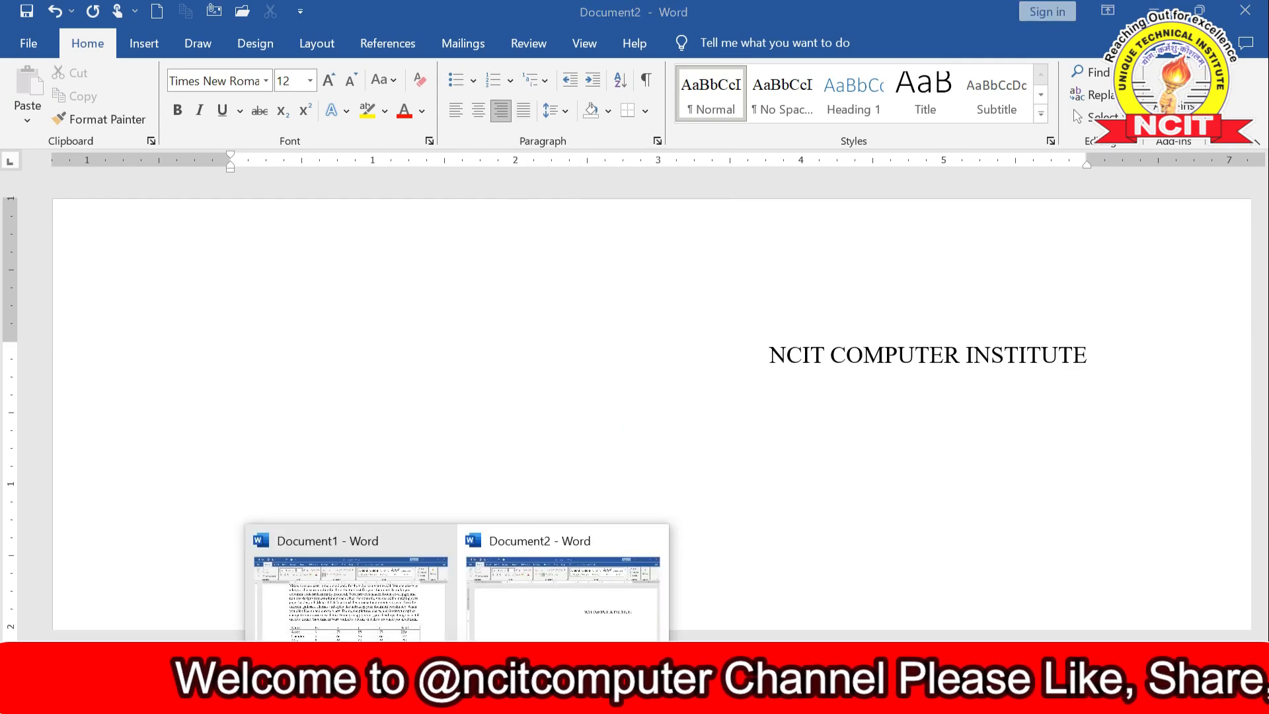
click(387, 596)
scroll(421, 474, up, 10)
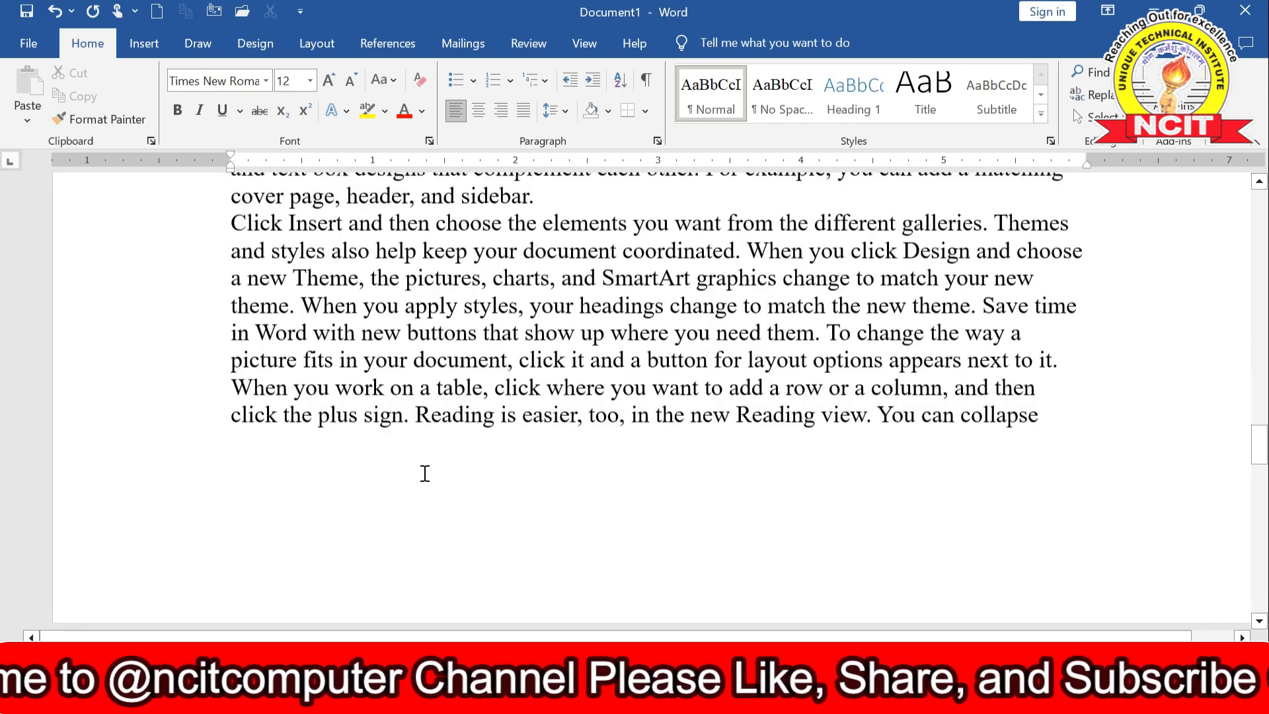
scroll(424, 473, up, 15)
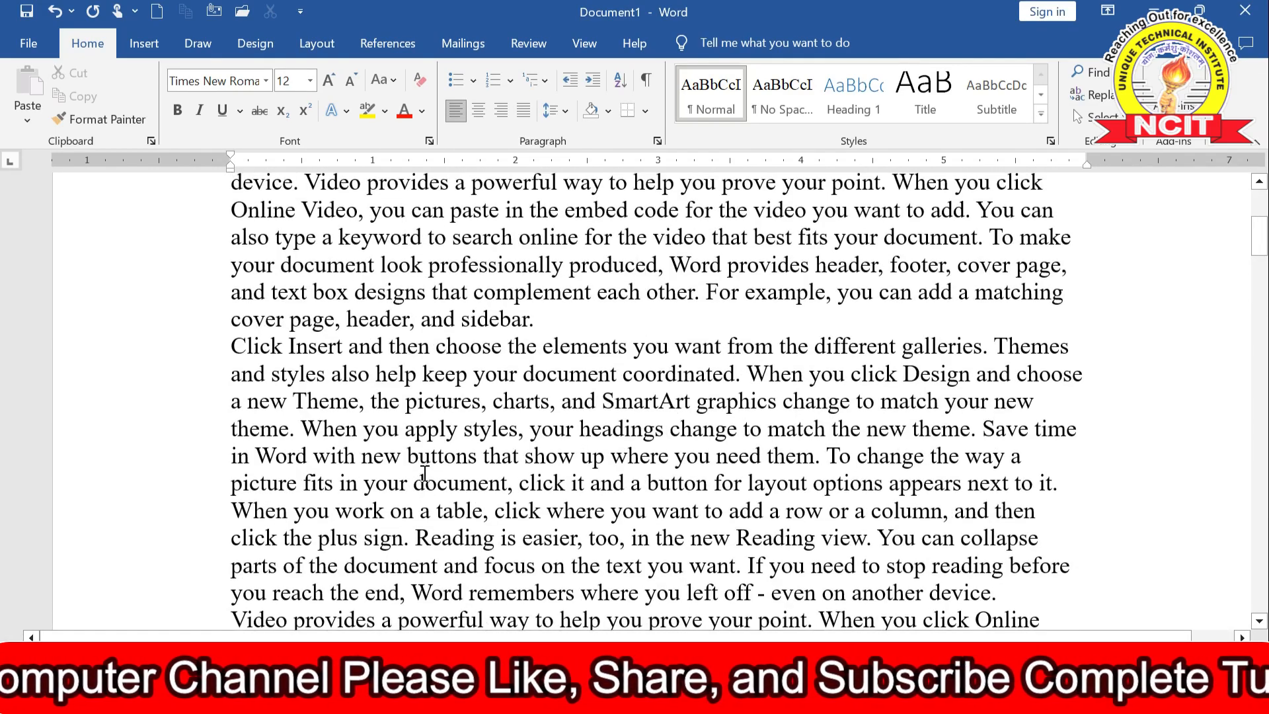
scroll(424, 473, up, 3)
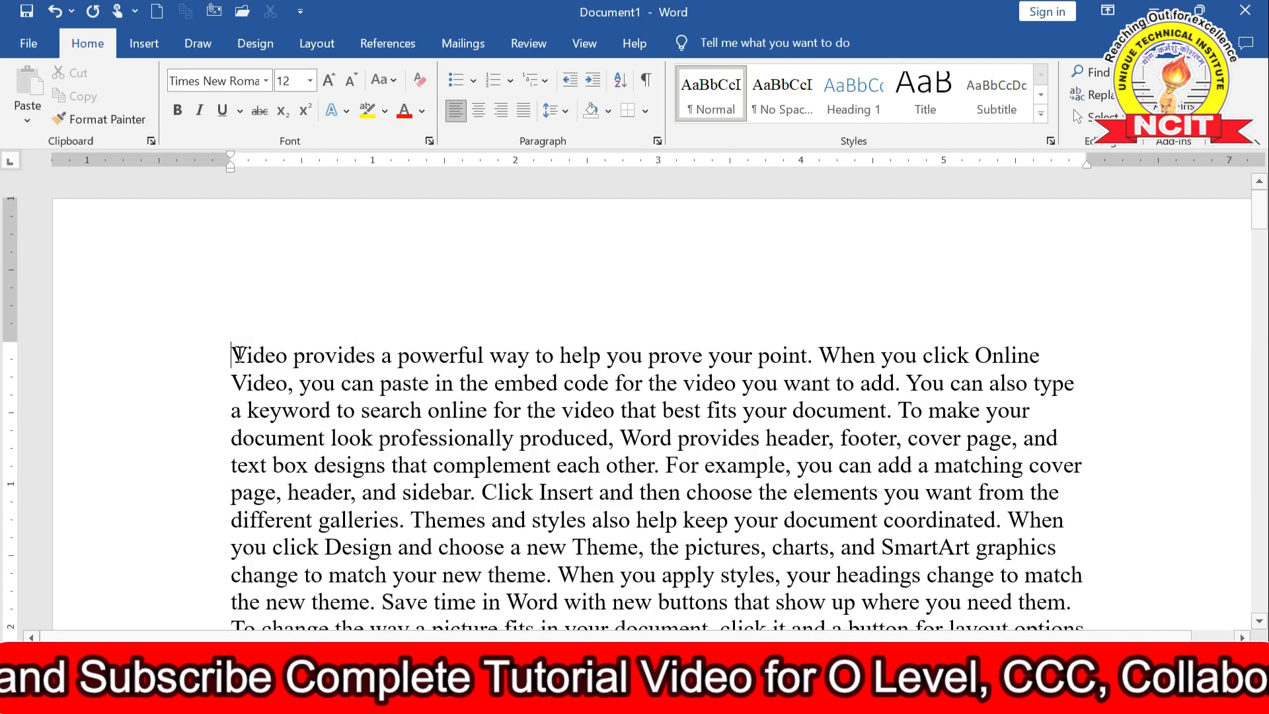
scroll(225, 304, down, 2)
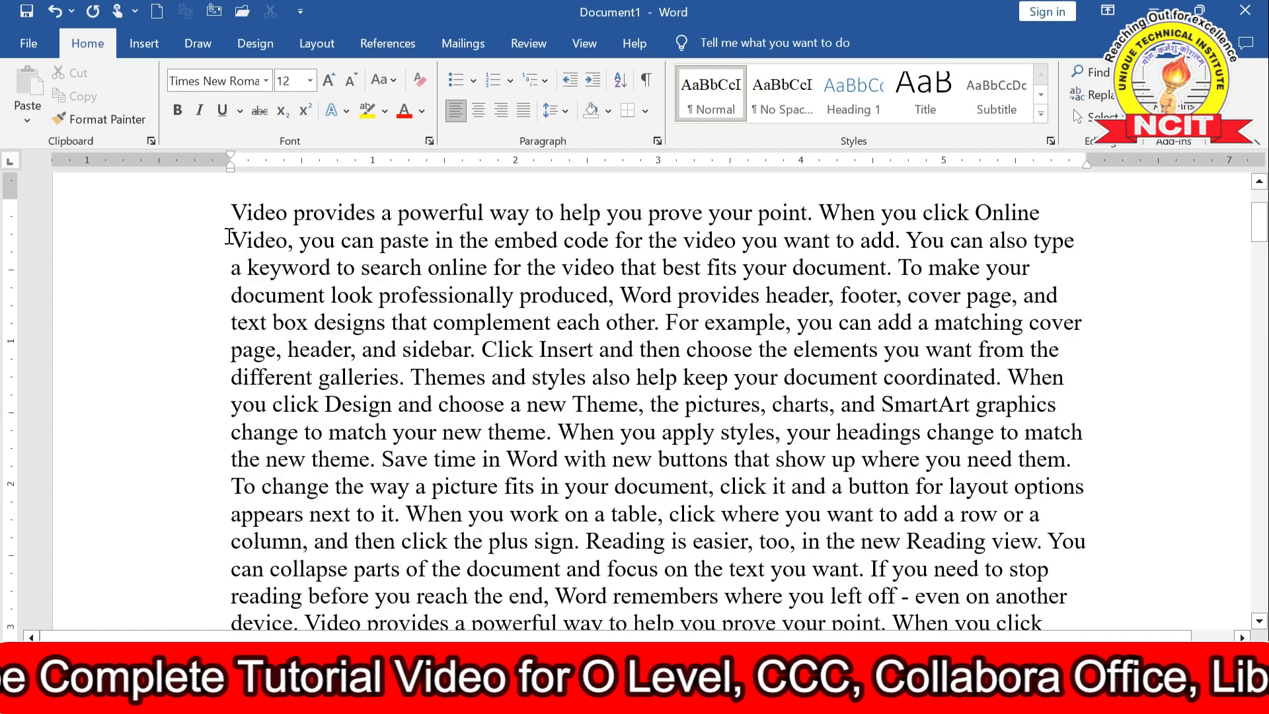
Select the opening two paragraphs of Document1 and set their alignment to justified.
drag(232, 212, 280, 563)
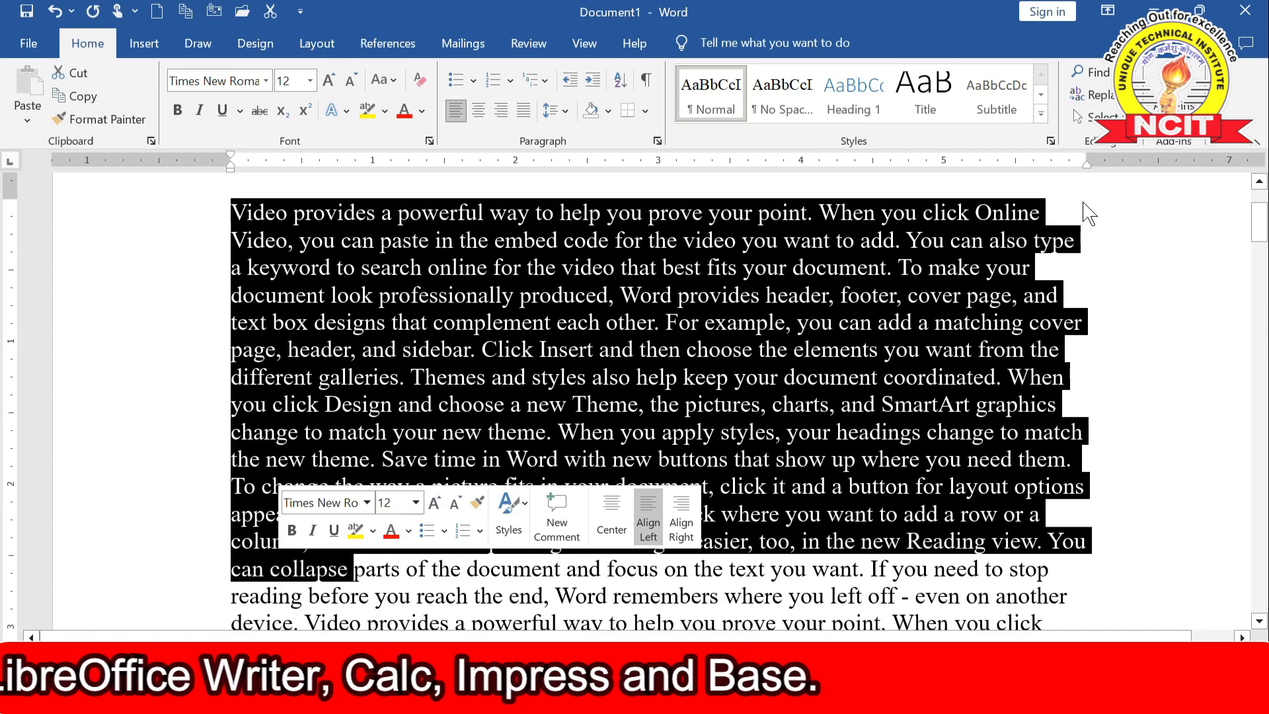
scroll(334, 598, down, 1)
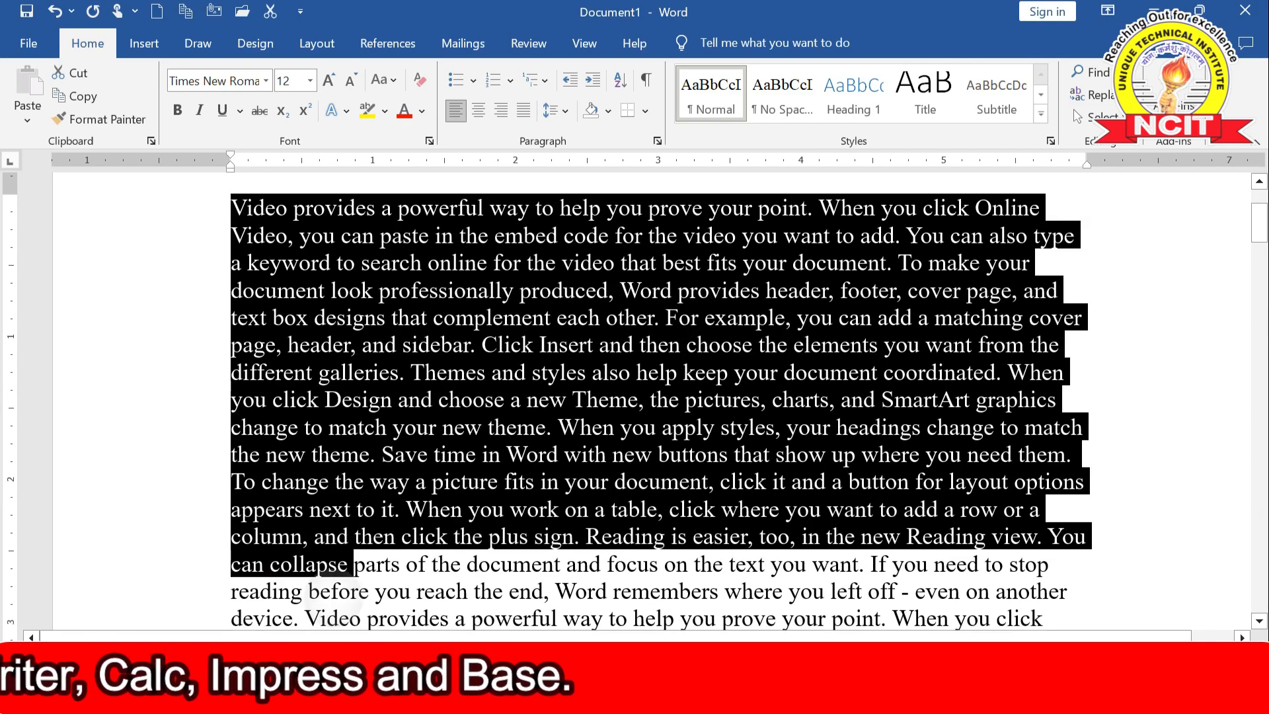
drag(354, 587, 967, 615)
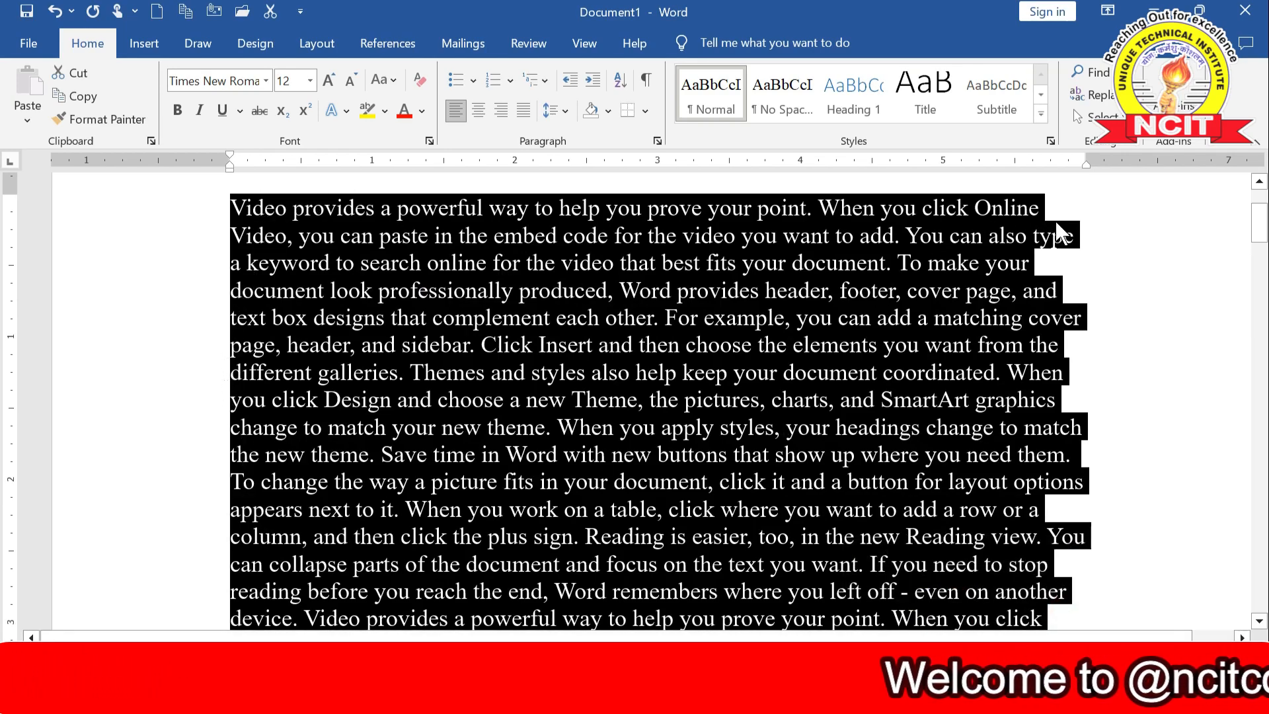
scroll(1057, 228, down, 3)
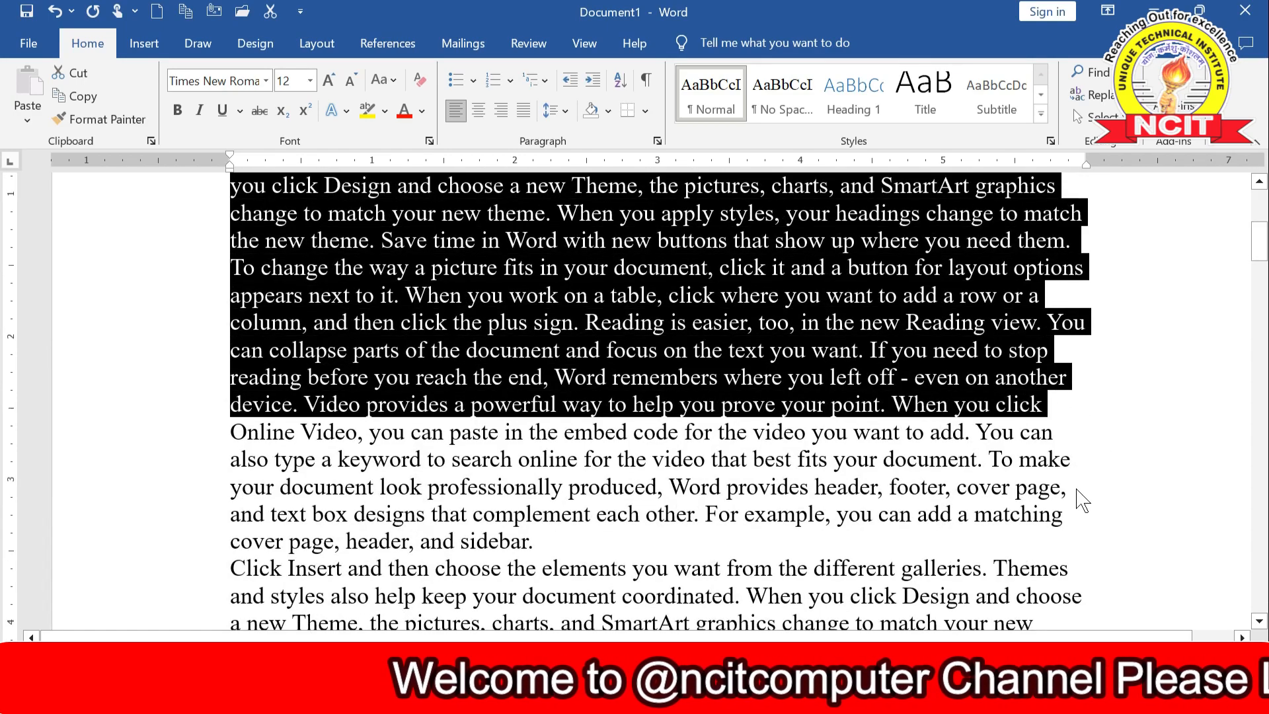
scroll(855, 484, up, 3)
scroll(795, 469, up, 2)
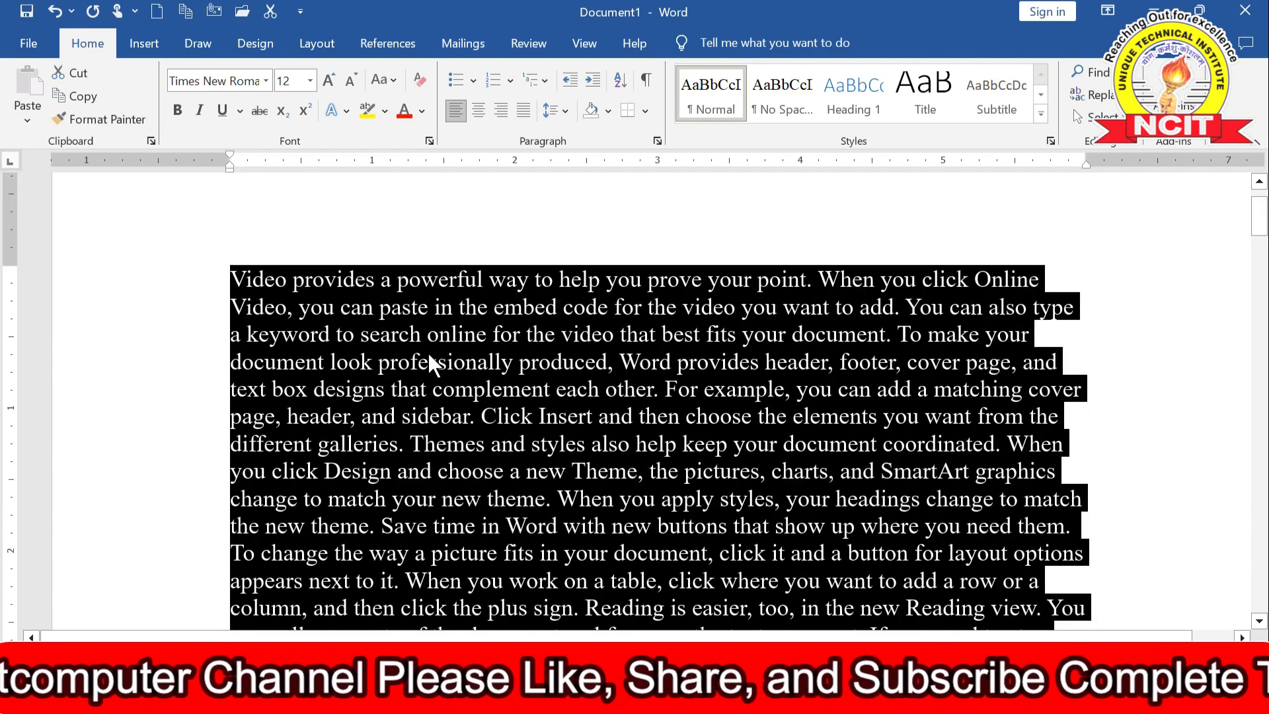
click(522, 114)
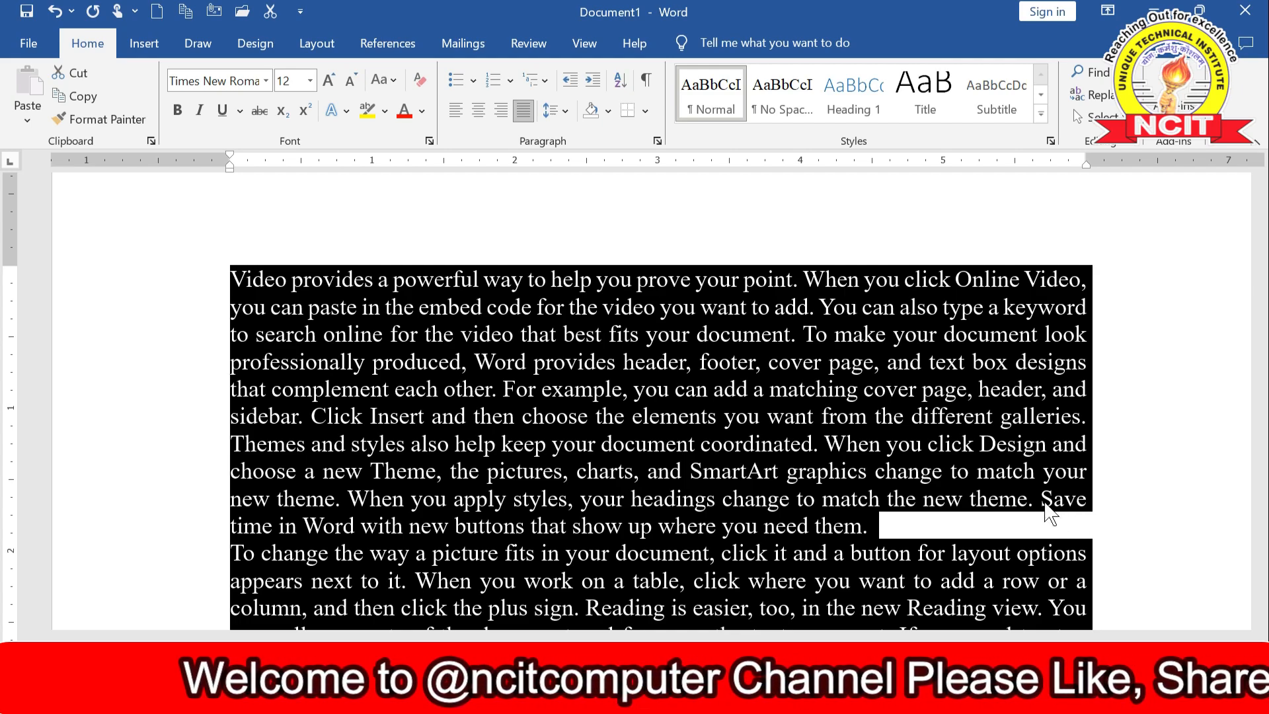
Give the justified opening paragraphs a first-line indent of 0.5 inch and clear the selection.
drag(230, 159, 300, 158)
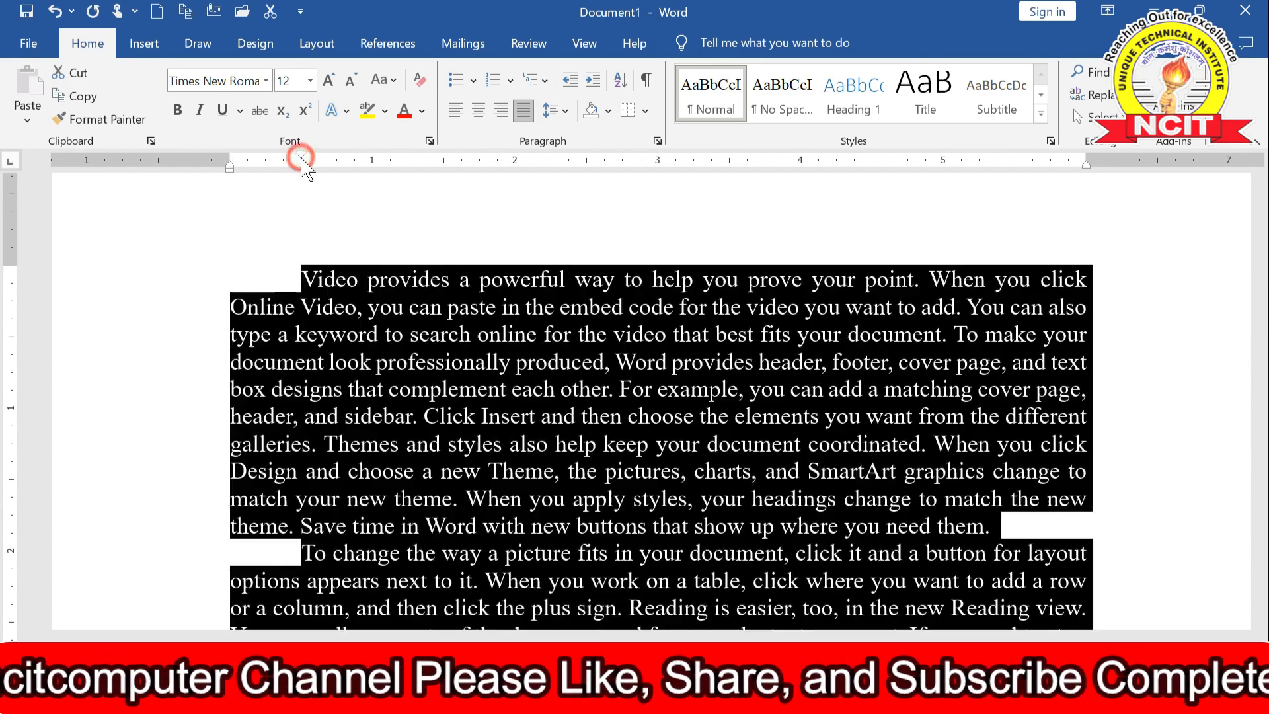
scroll(388, 259, down, 2)
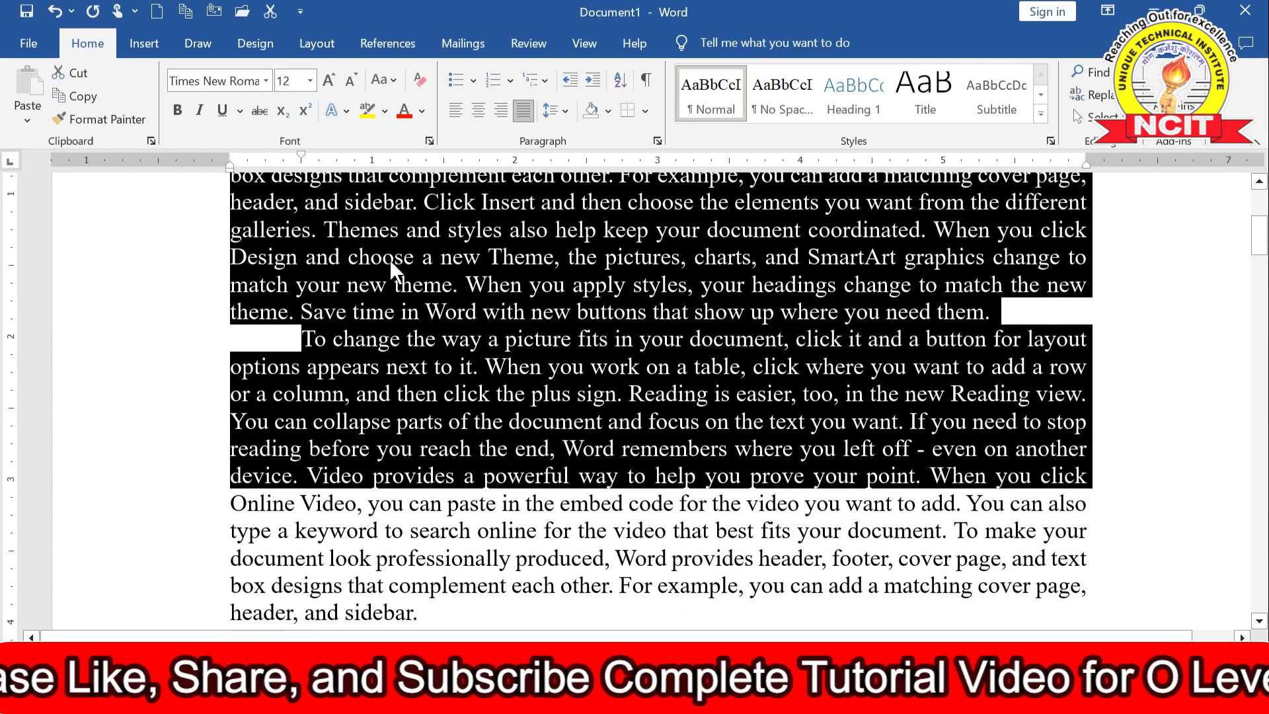
click(390, 259)
scroll(390, 259, up, 3)
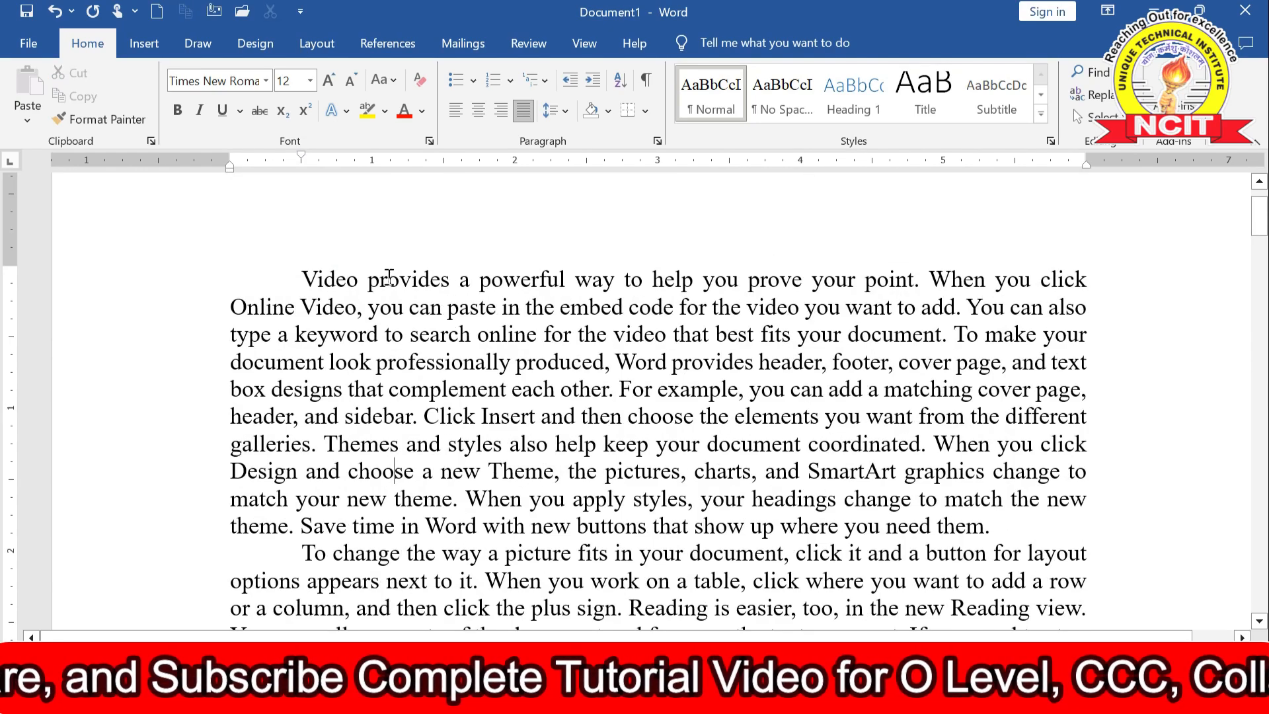
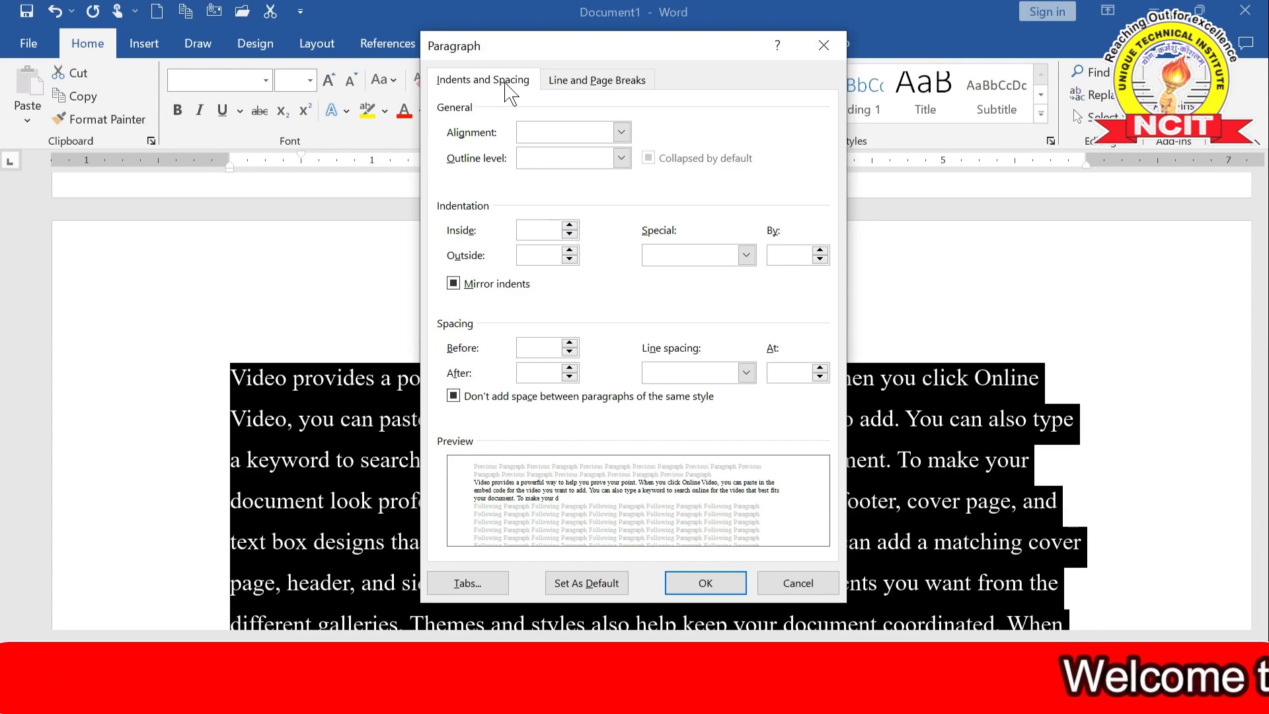
Review the alignment choices and the special indentation choices in the paragraph settings without changing them.
click(574, 132)
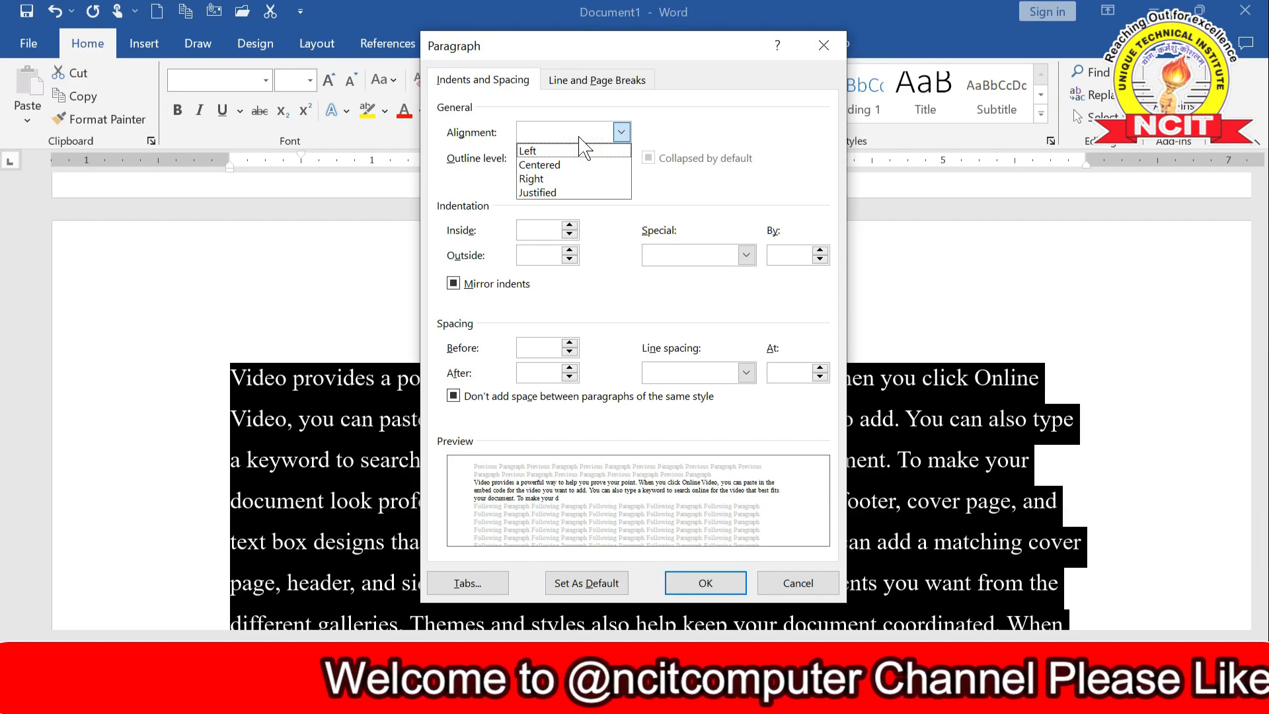
click(575, 131)
click(530, 228)
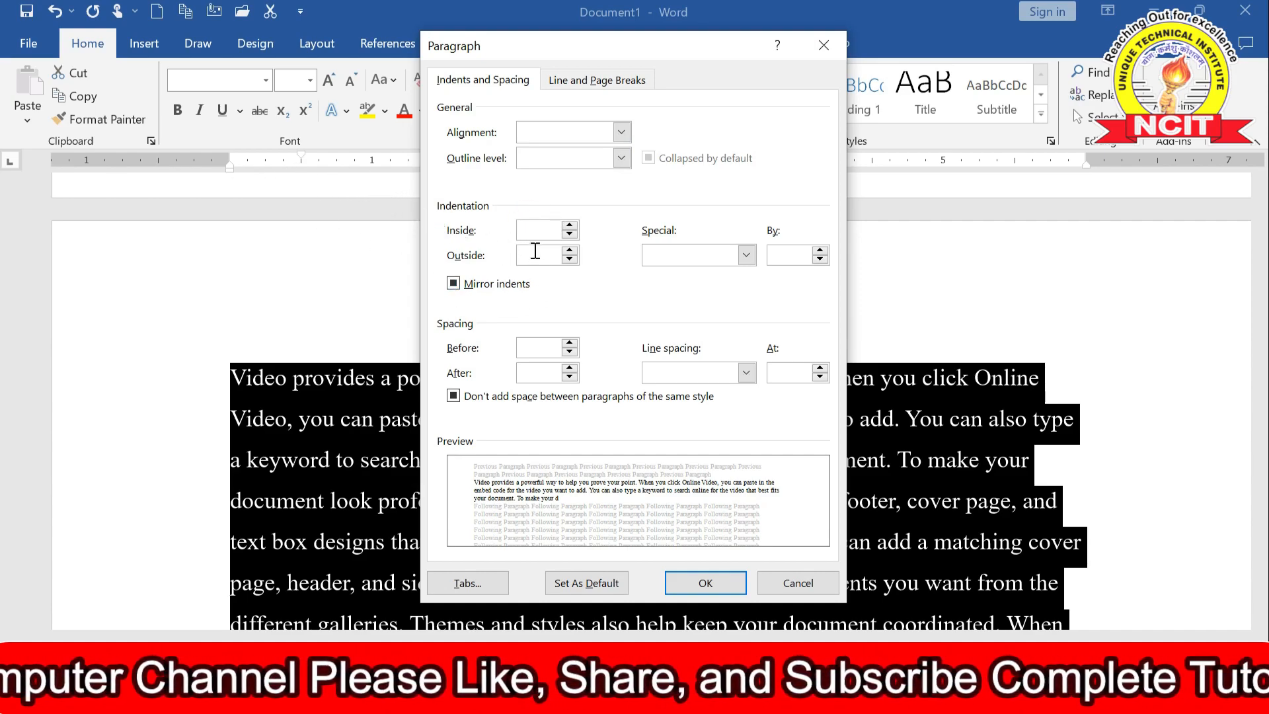
click(684, 258)
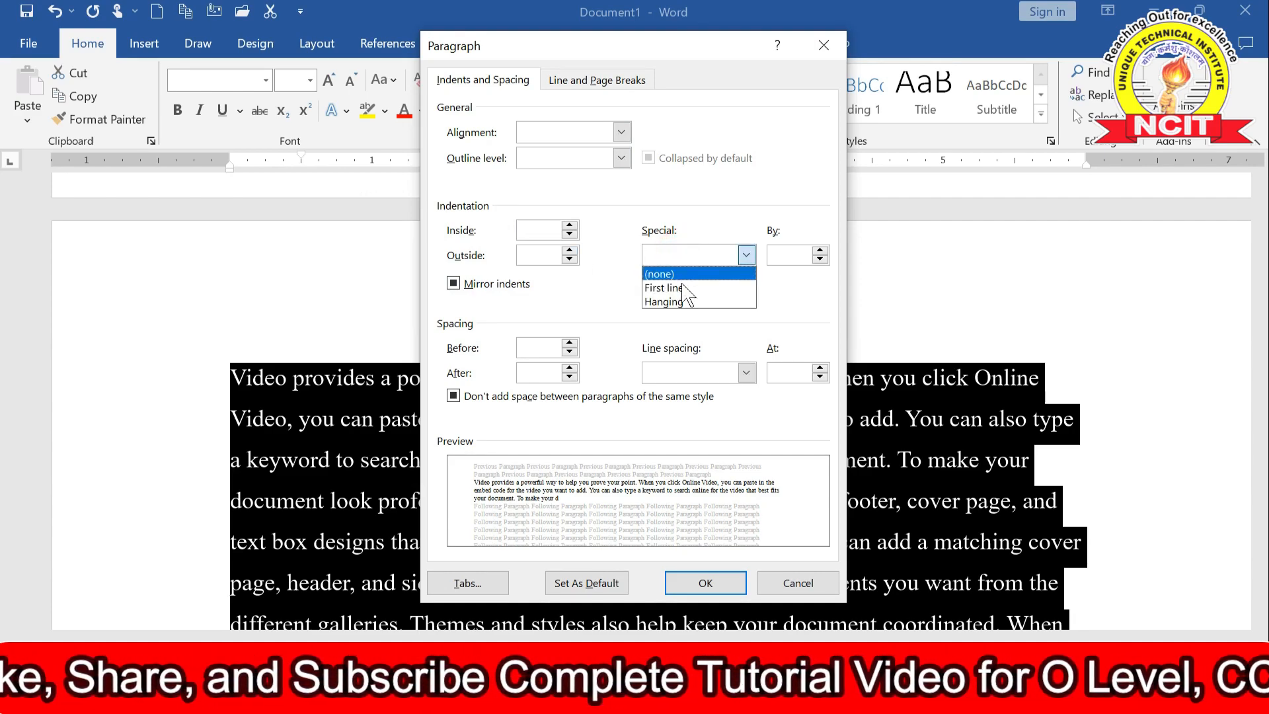
click(592, 278)
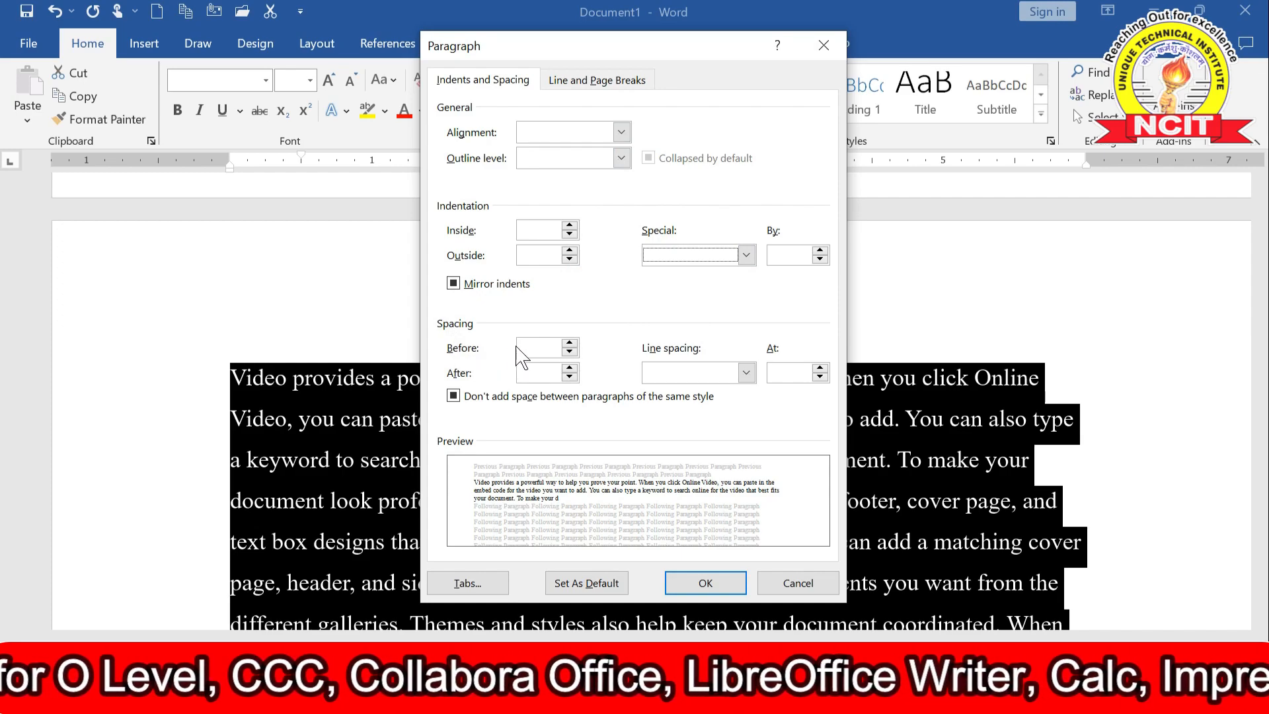
Set the spacing before the selected paragraphs to 18 pt and apply it.
click(540, 344)
click(569, 343)
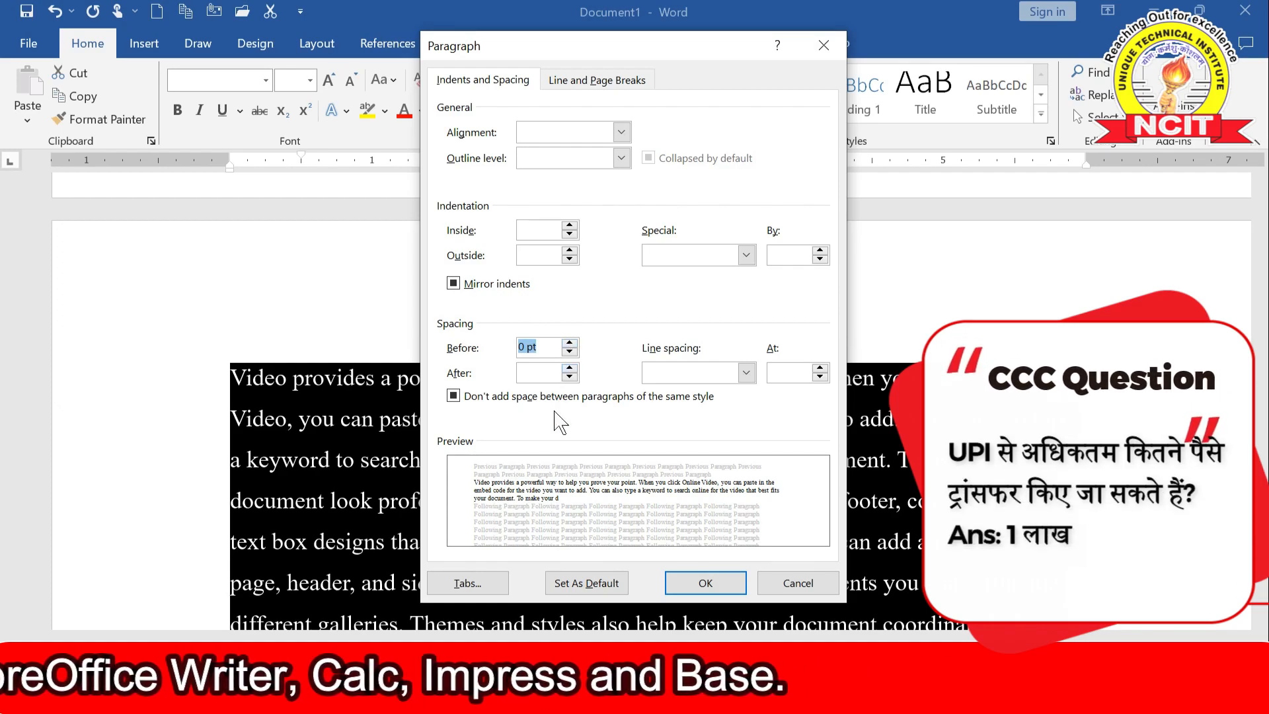
click(569, 343)
click(569, 343)
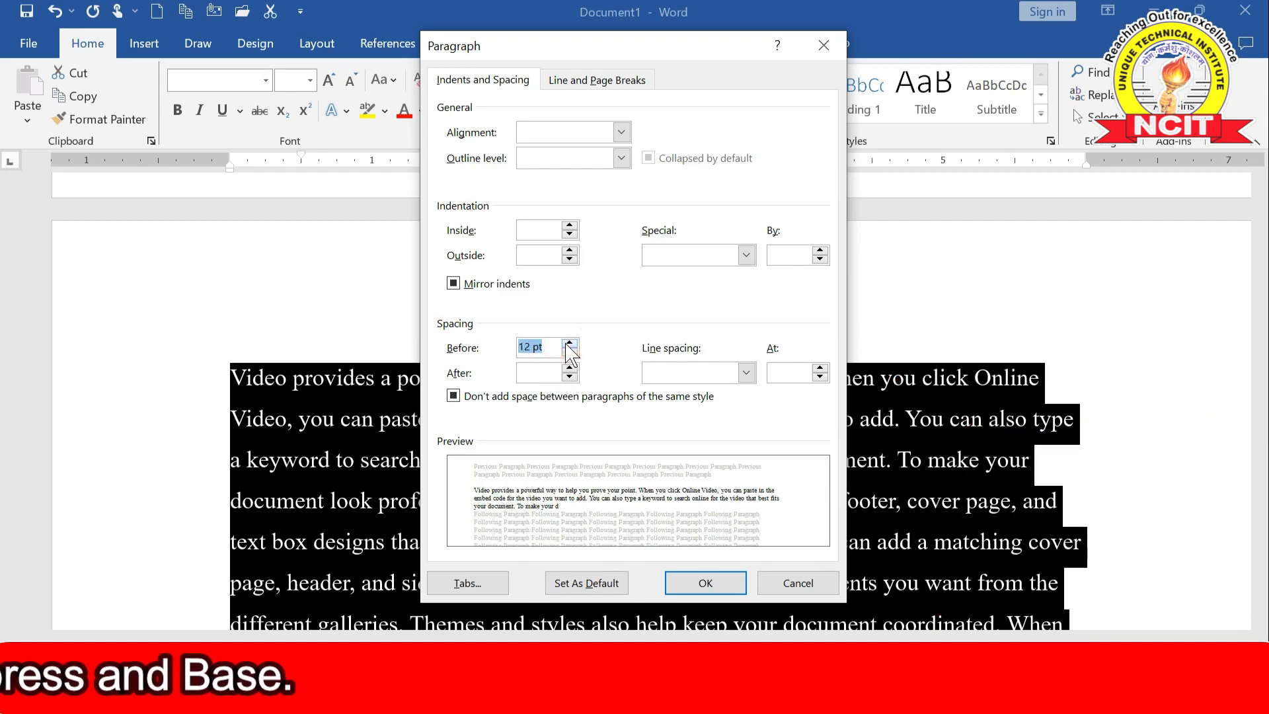
click(569, 343)
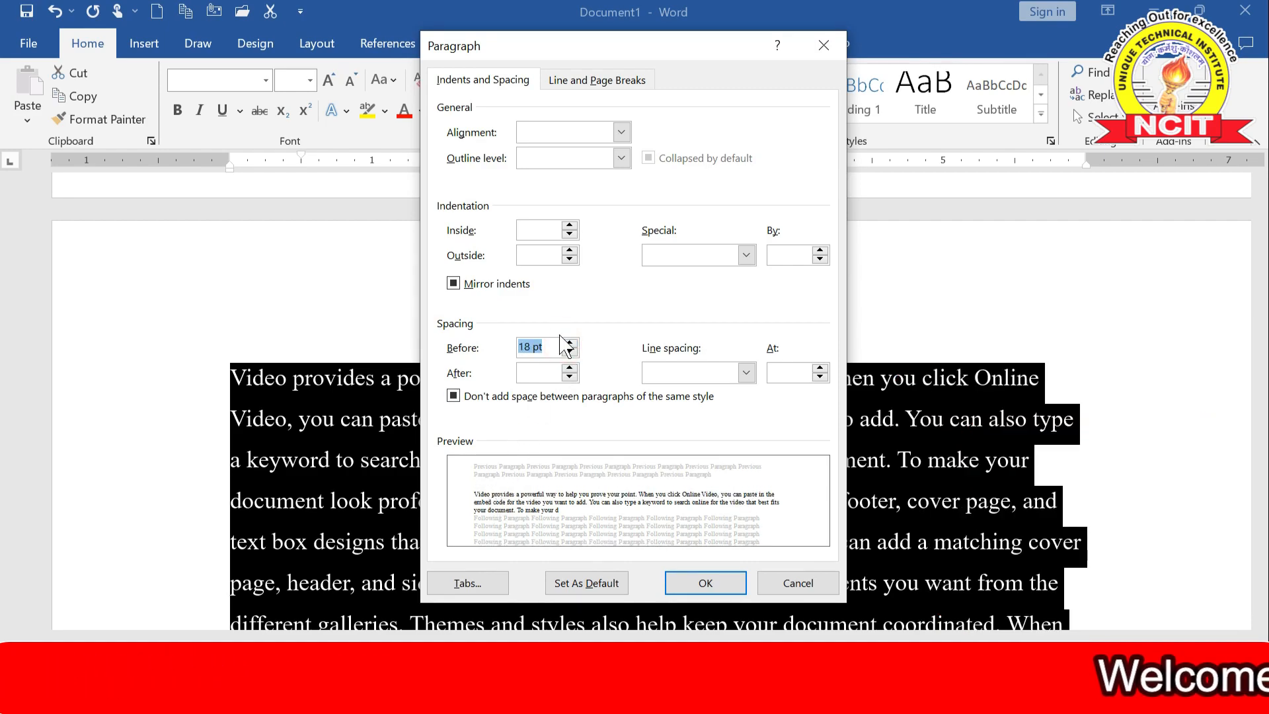
click(526, 373)
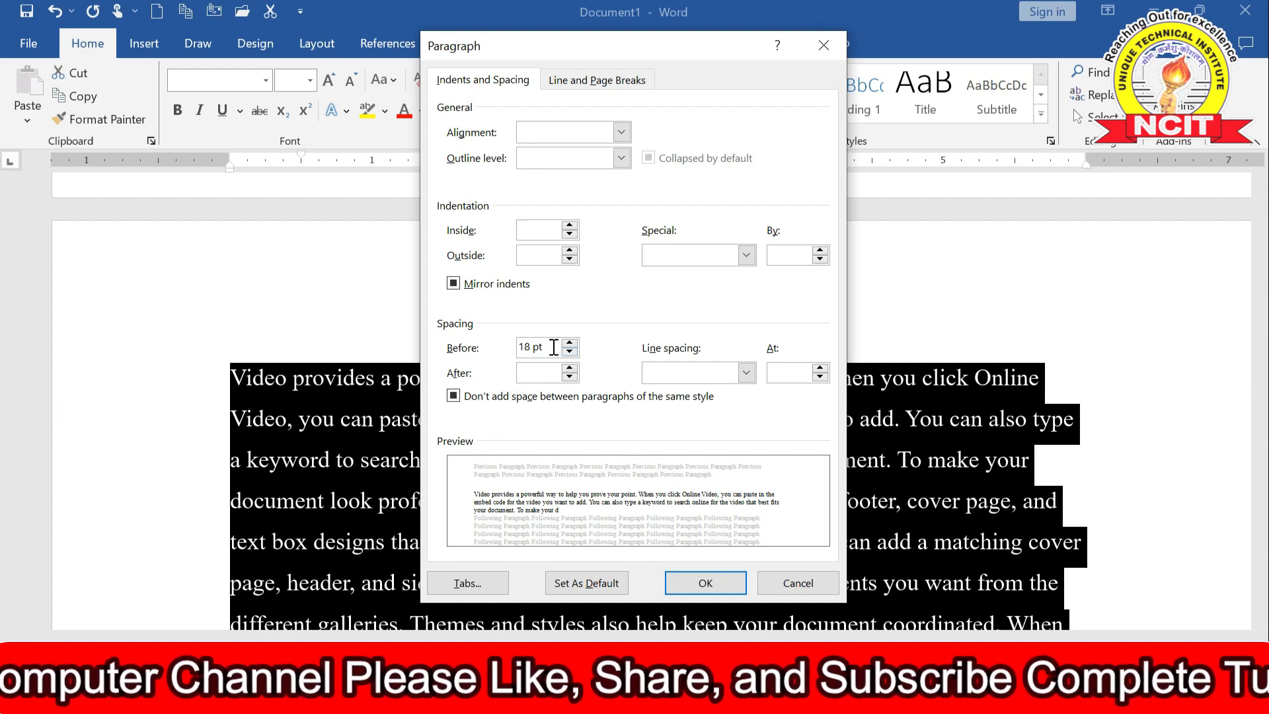
click(694, 581)
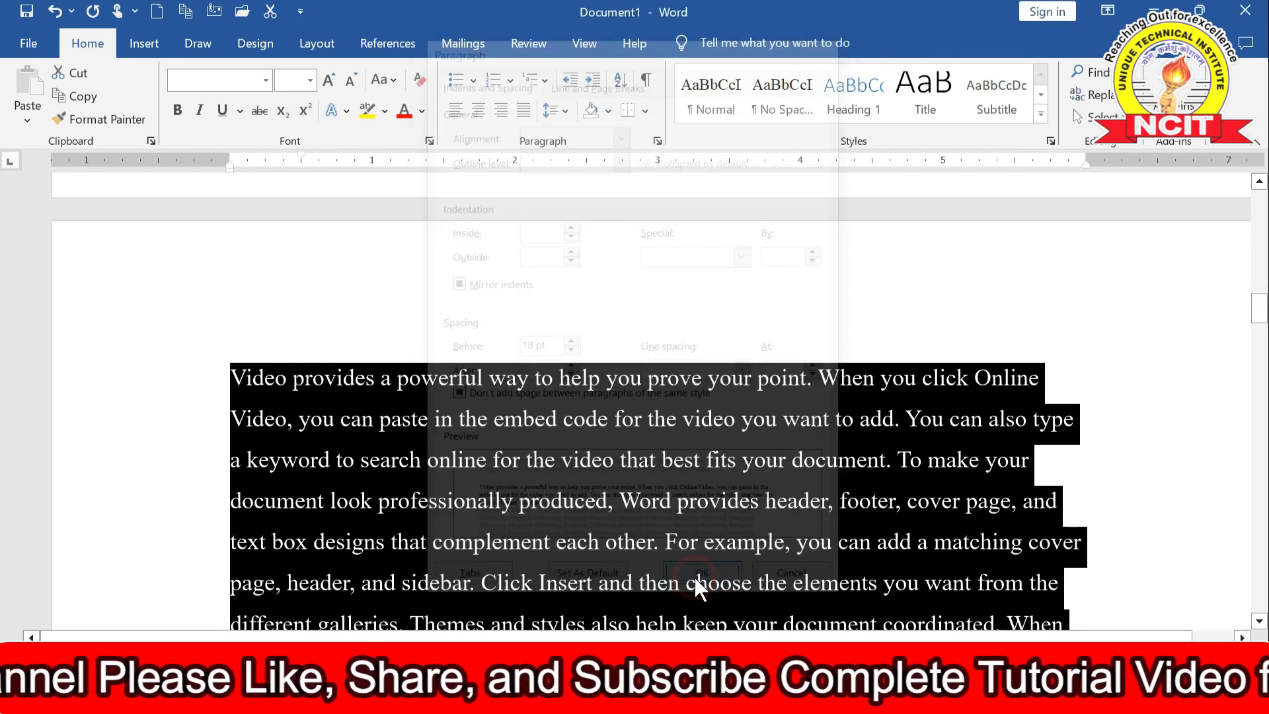
Examine the spacing above the paragraphs throughout the opening pages of the document.
click(395, 438)
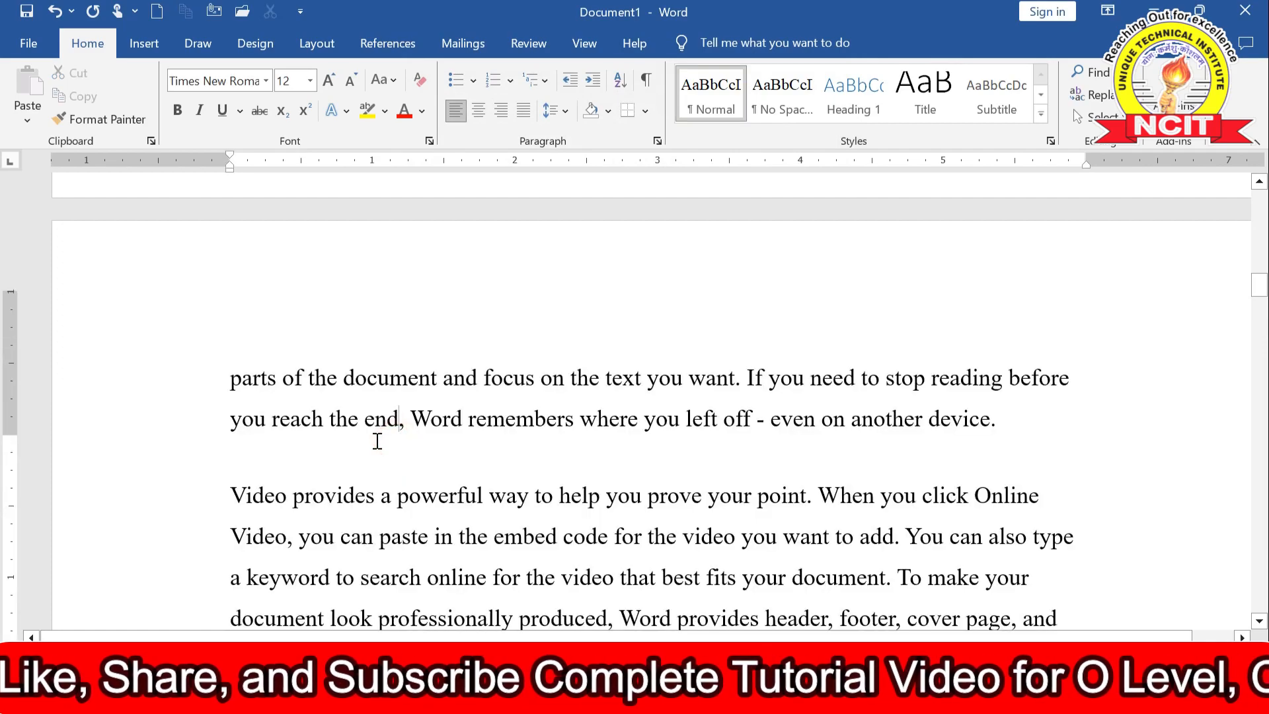
scroll(379, 438, up, 3)
scroll(380, 438, down, 6)
click(313, 390)
click(302, 360)
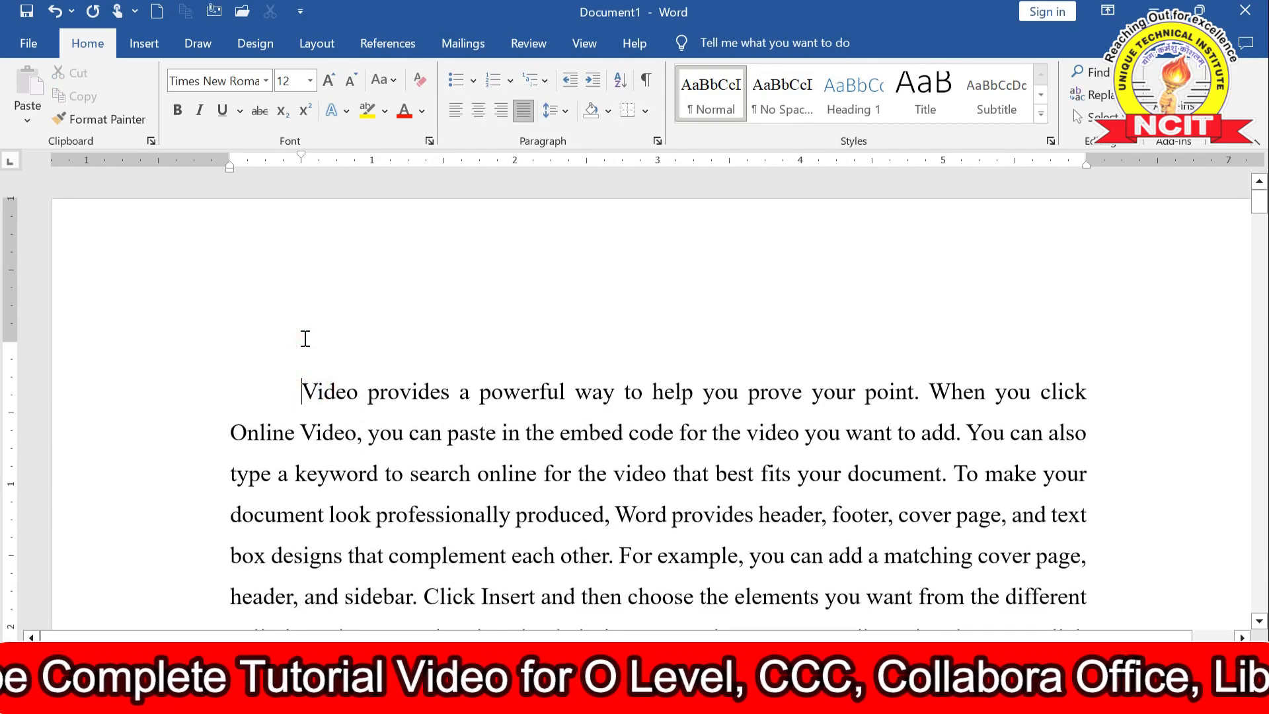
scroll(309, 383, down, 4)
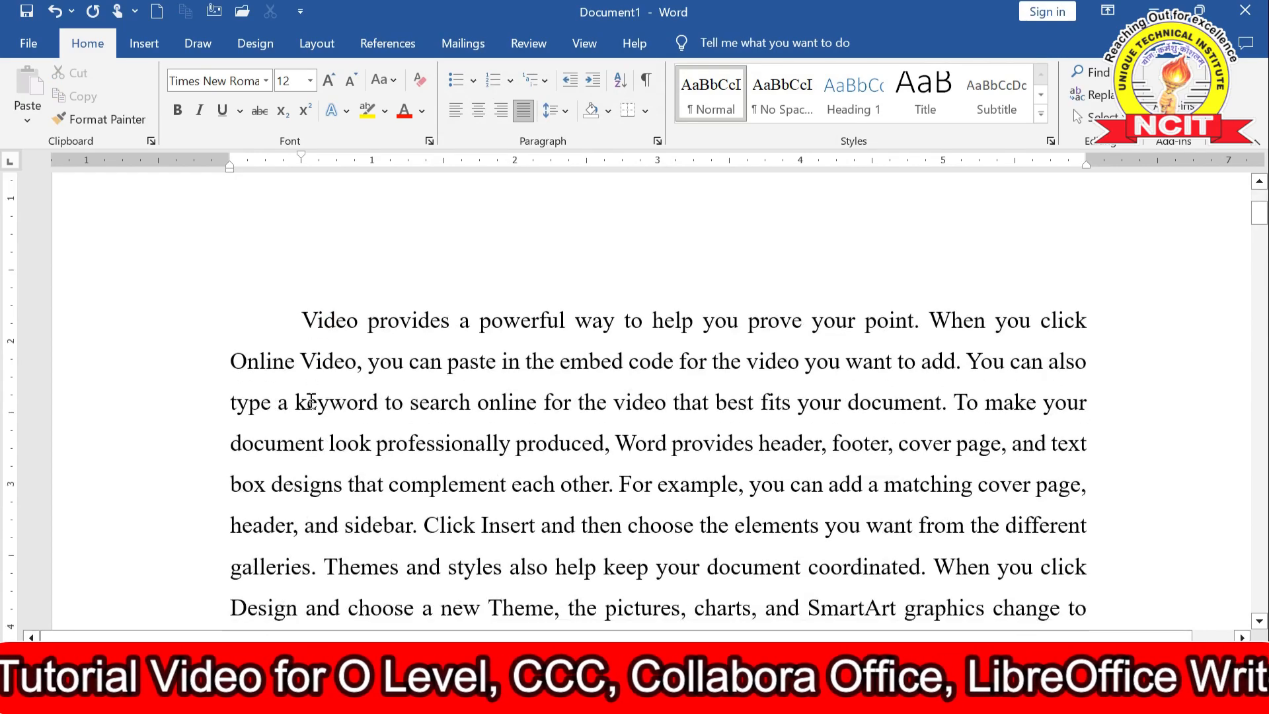
scroll(310, 396, down, 3)
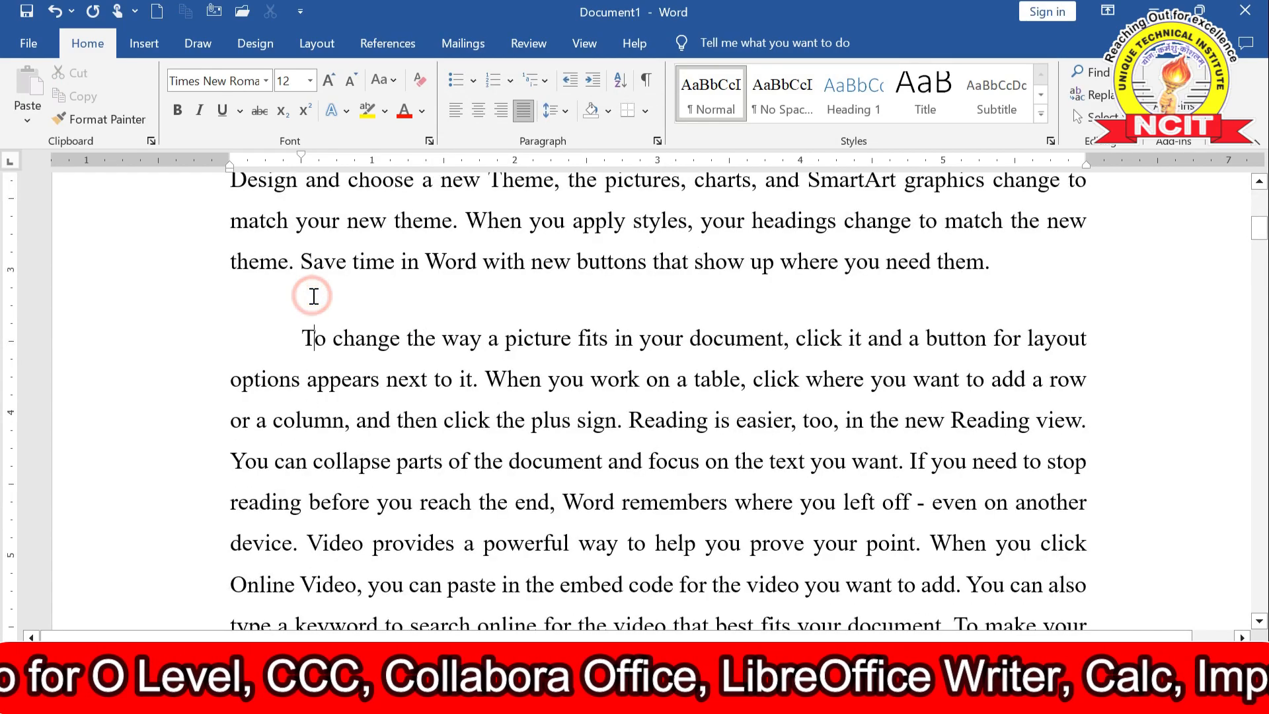
scroll(314, 297, down, 1)
click(297, 273)
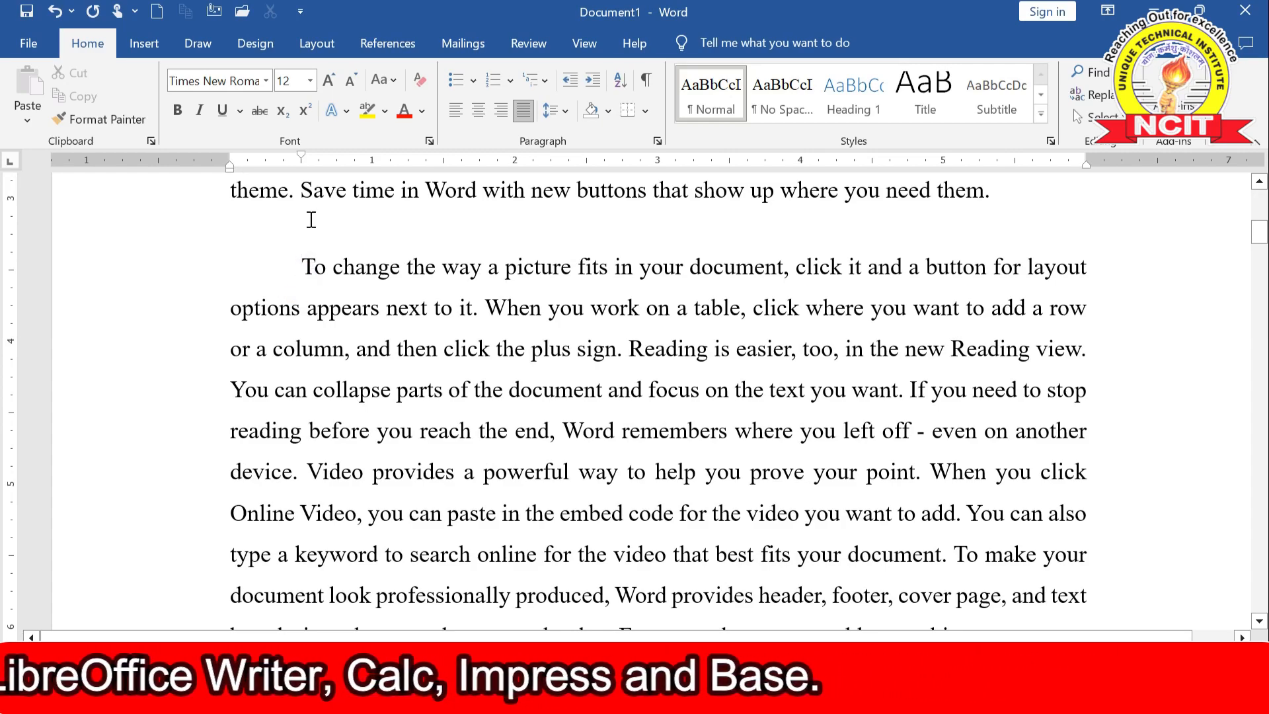
key(ctrl+a)
click(560, 110)
click(601, 278)
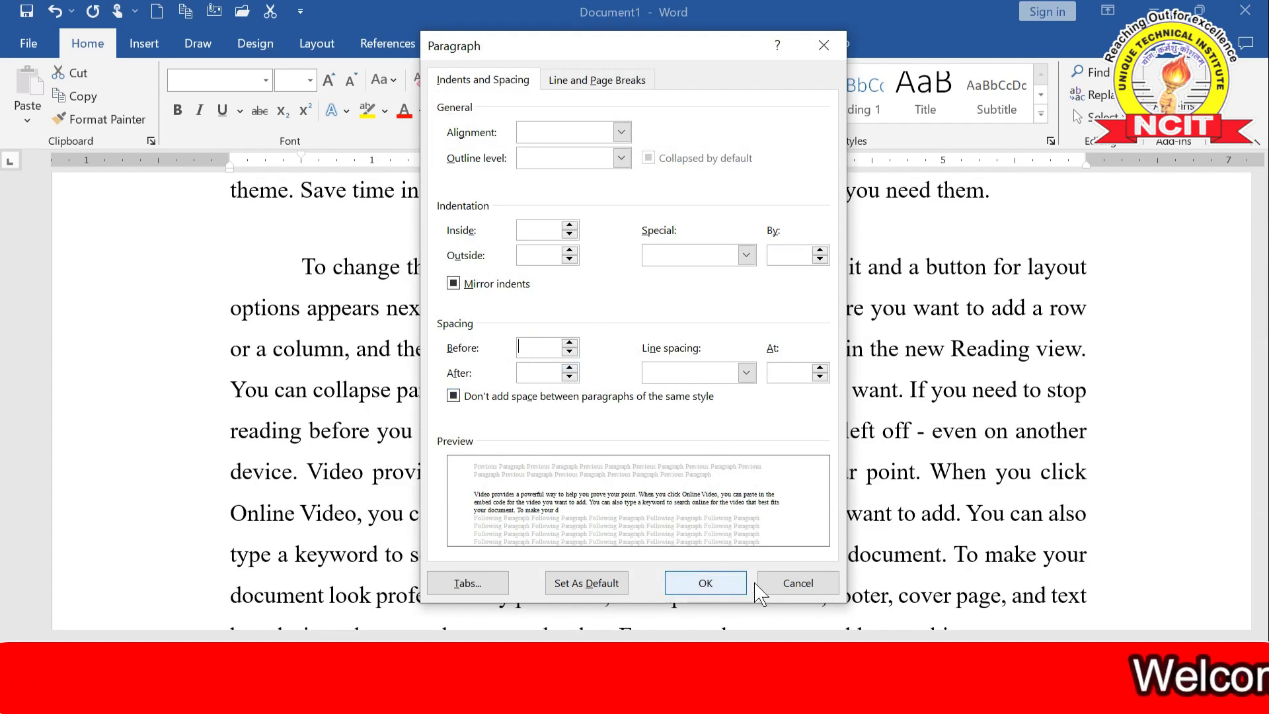
click(796, 582)
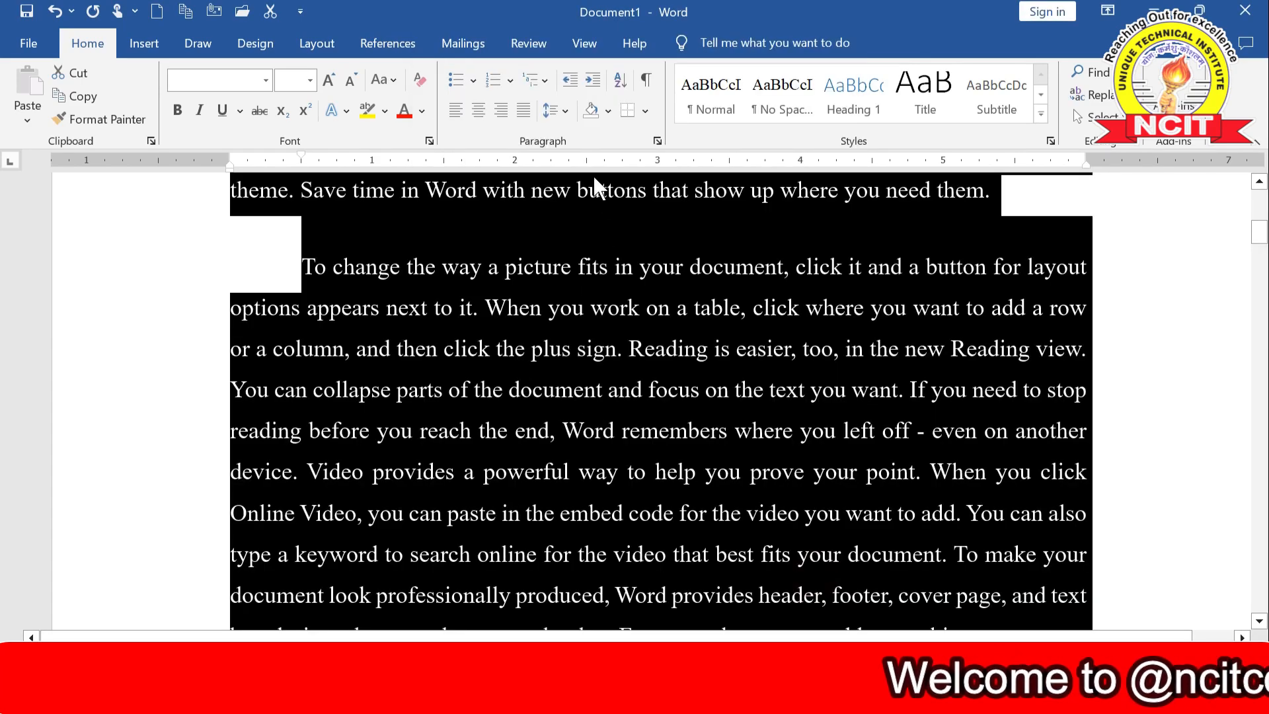
Set the spacing after all the document's paragraphs to 24 pt in the line spacing options.
click(570, 105)
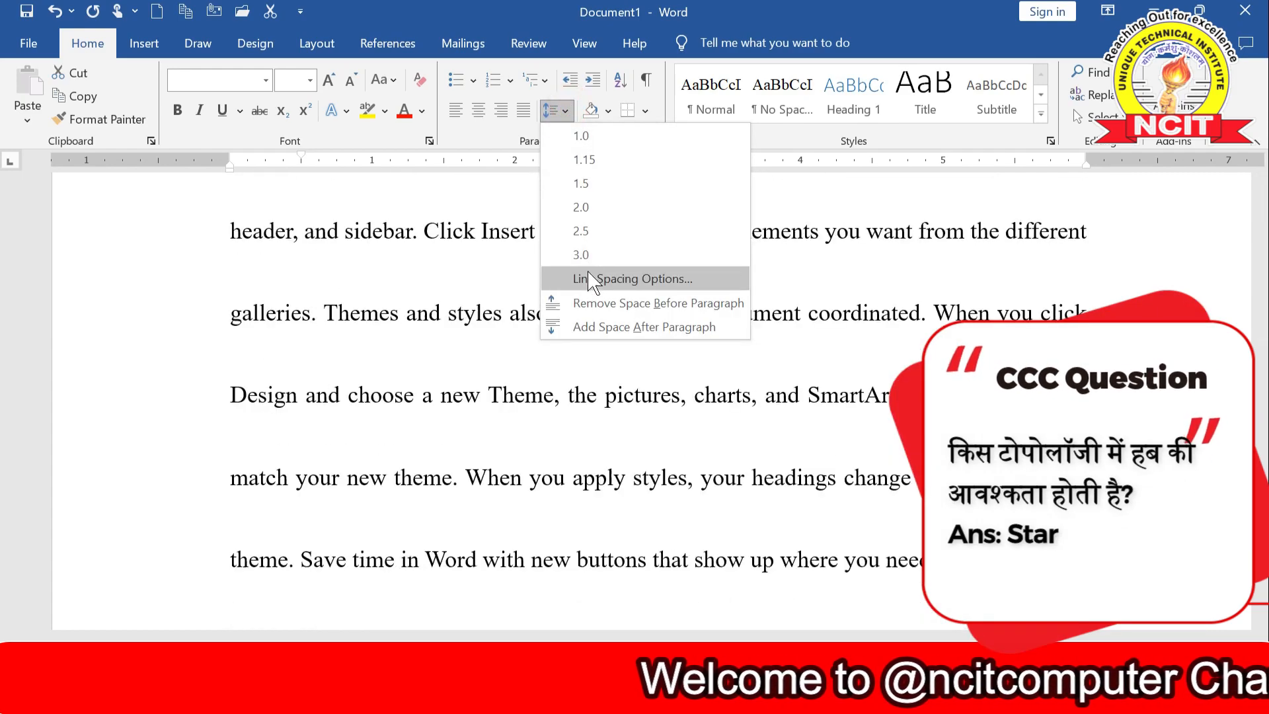
click(588, 276)
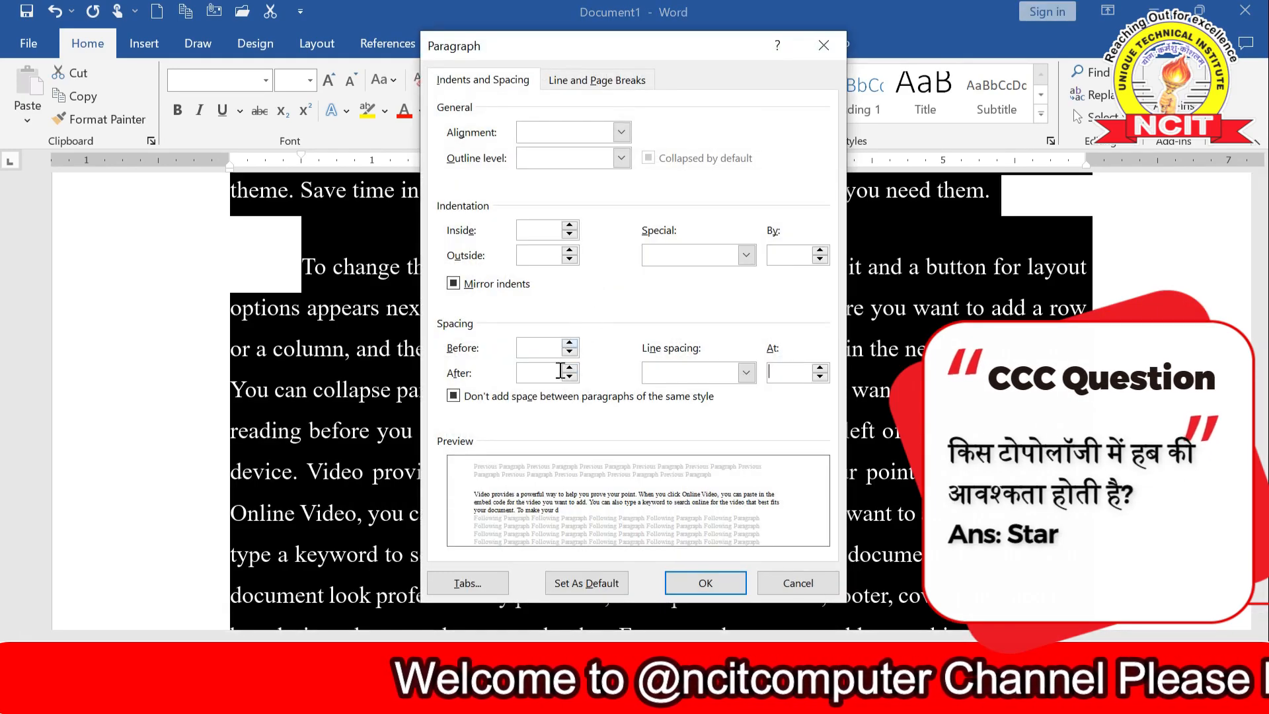
click(569, 367)
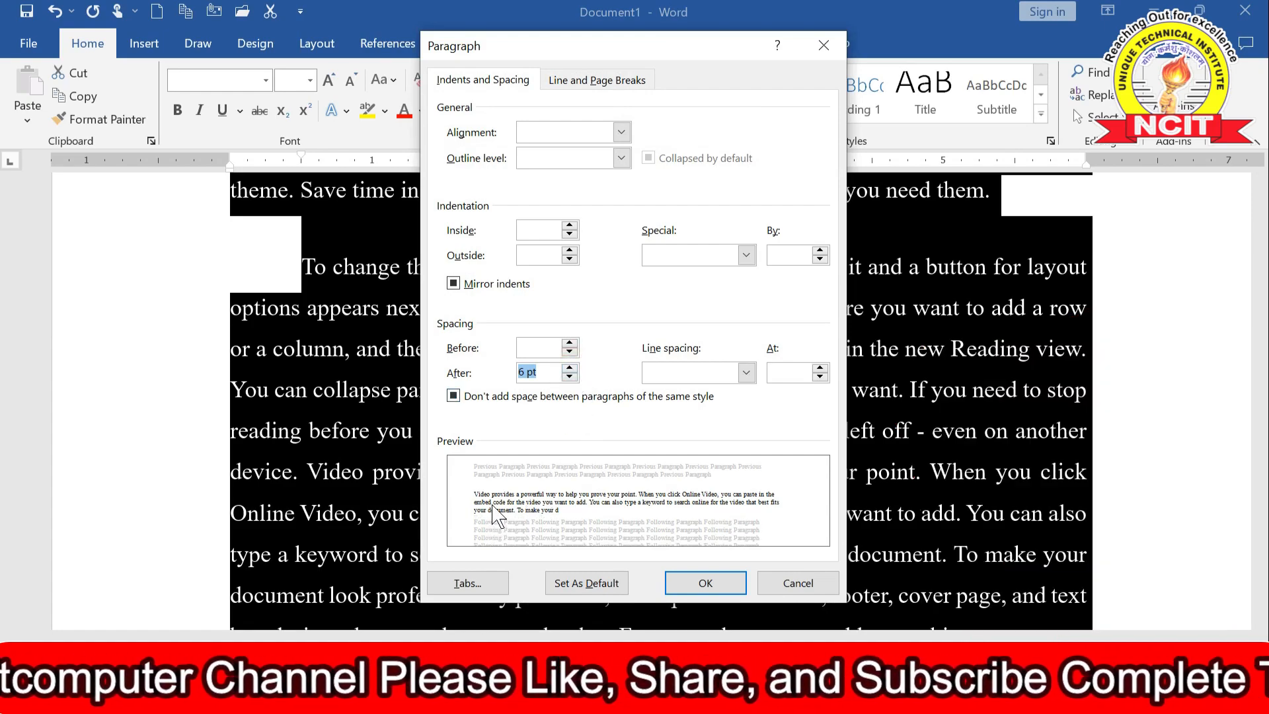
click(569, 368)
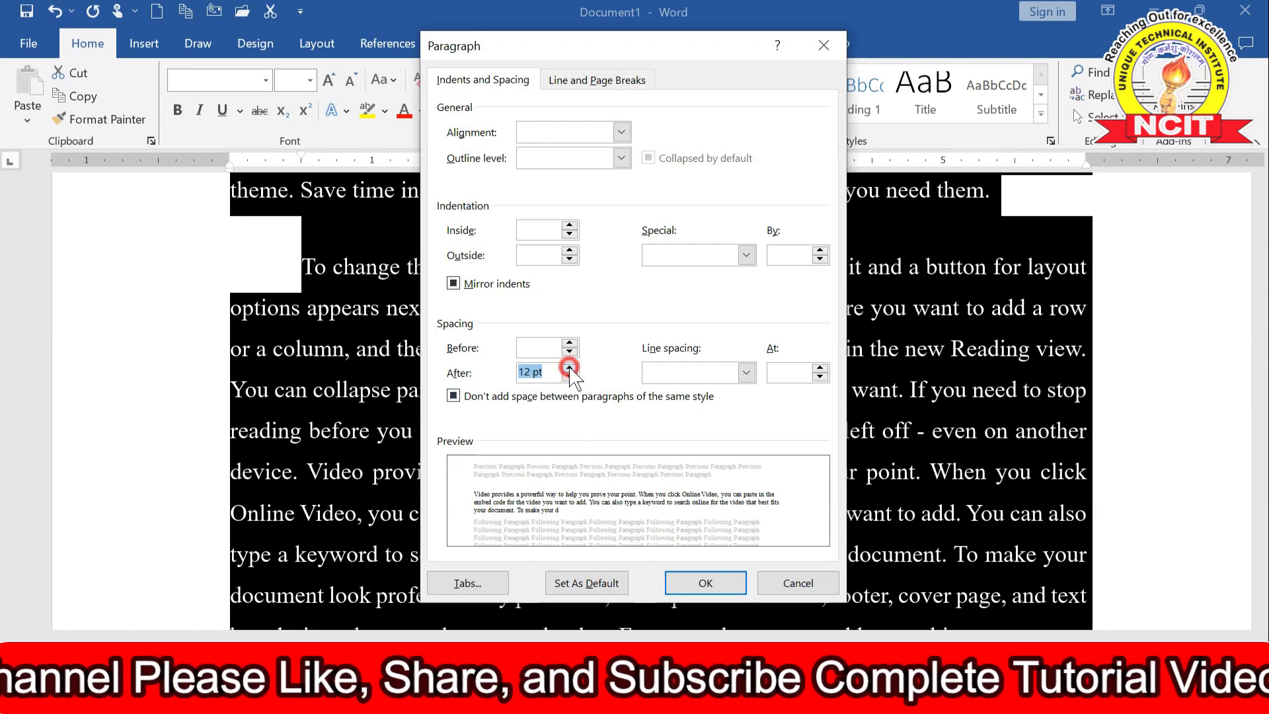
click(569, 368)
click(568, 367)
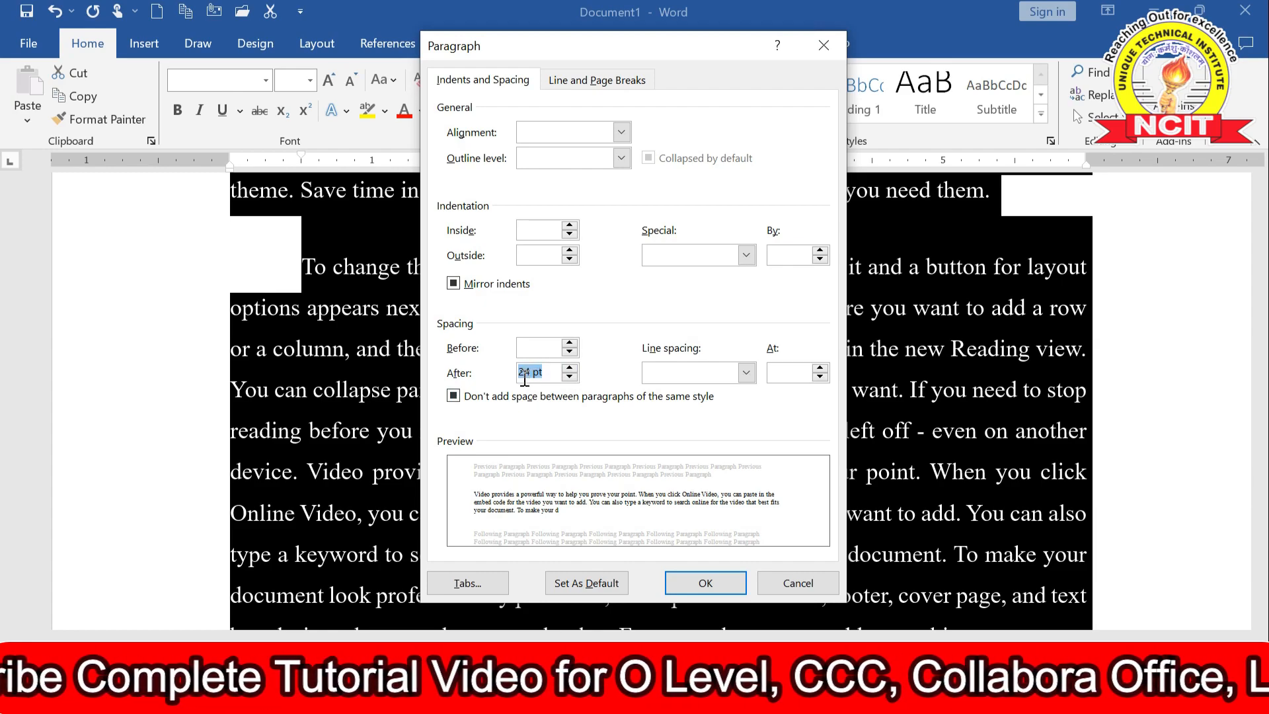
Try 1.5 lines and Double as the line spacing for the selected text and compare their previews.
click(674, 374)
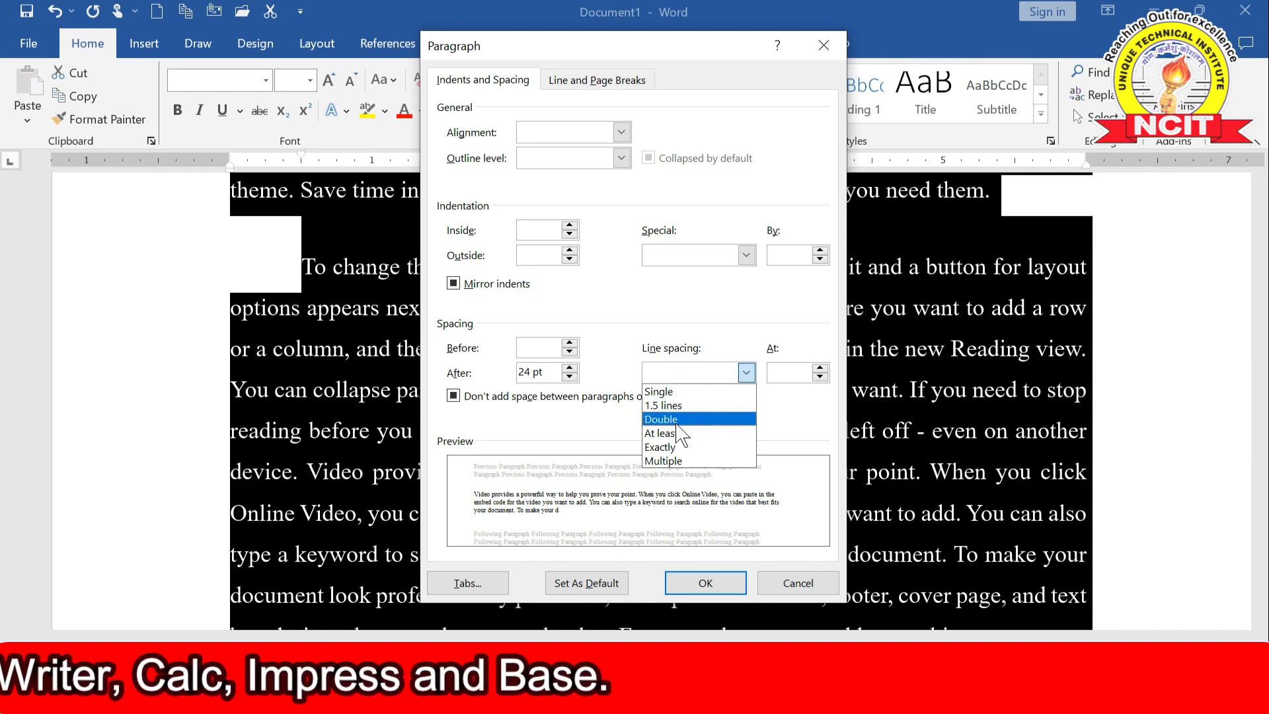
click(674, 405)
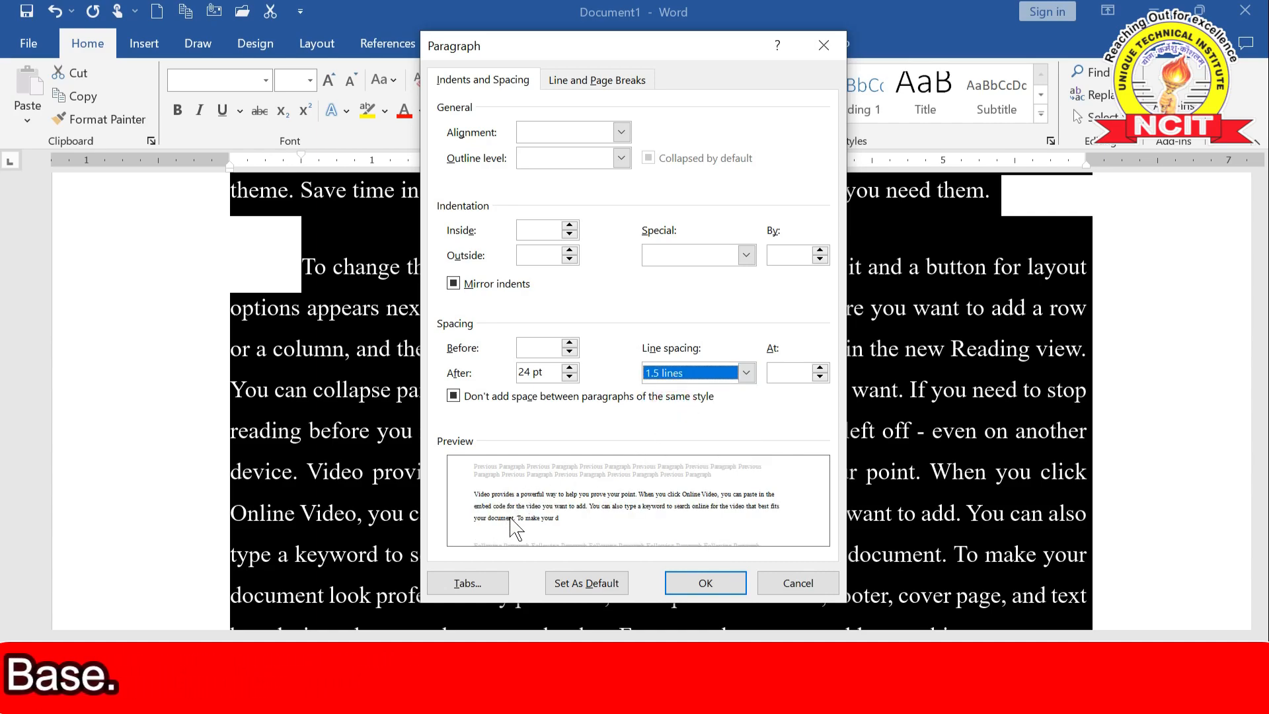
click(743, 376)
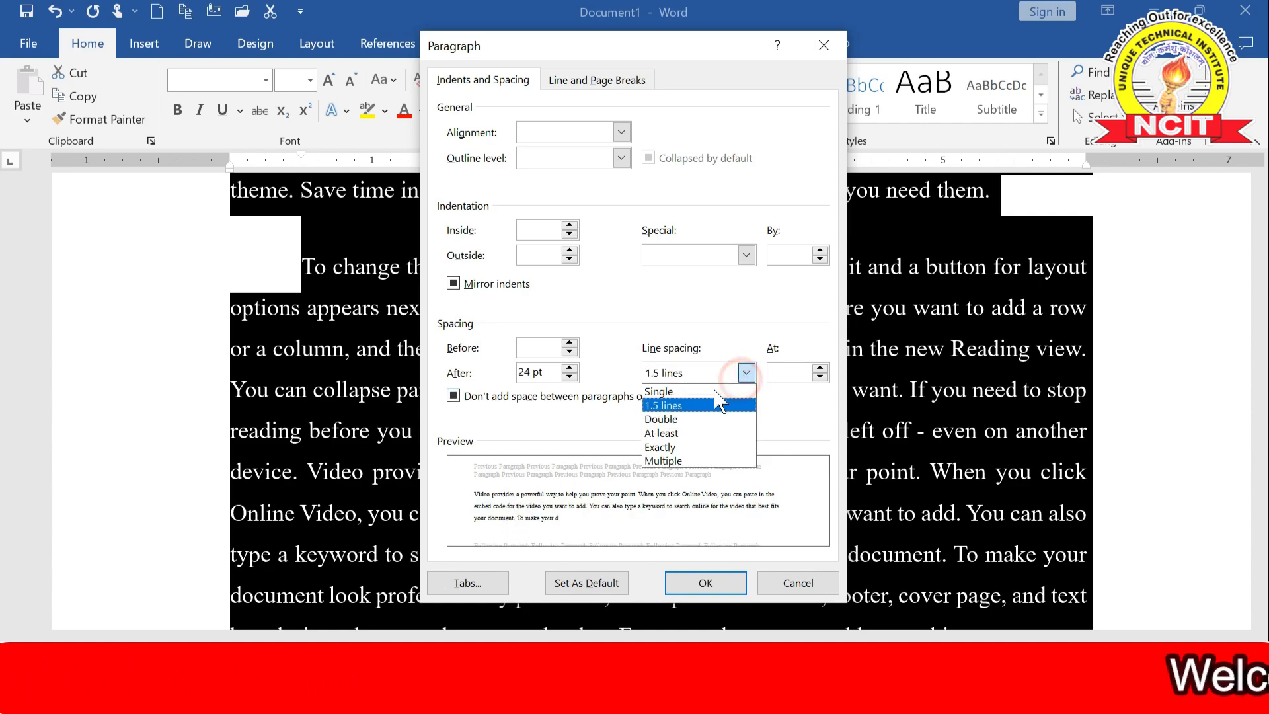
click(669, 419)
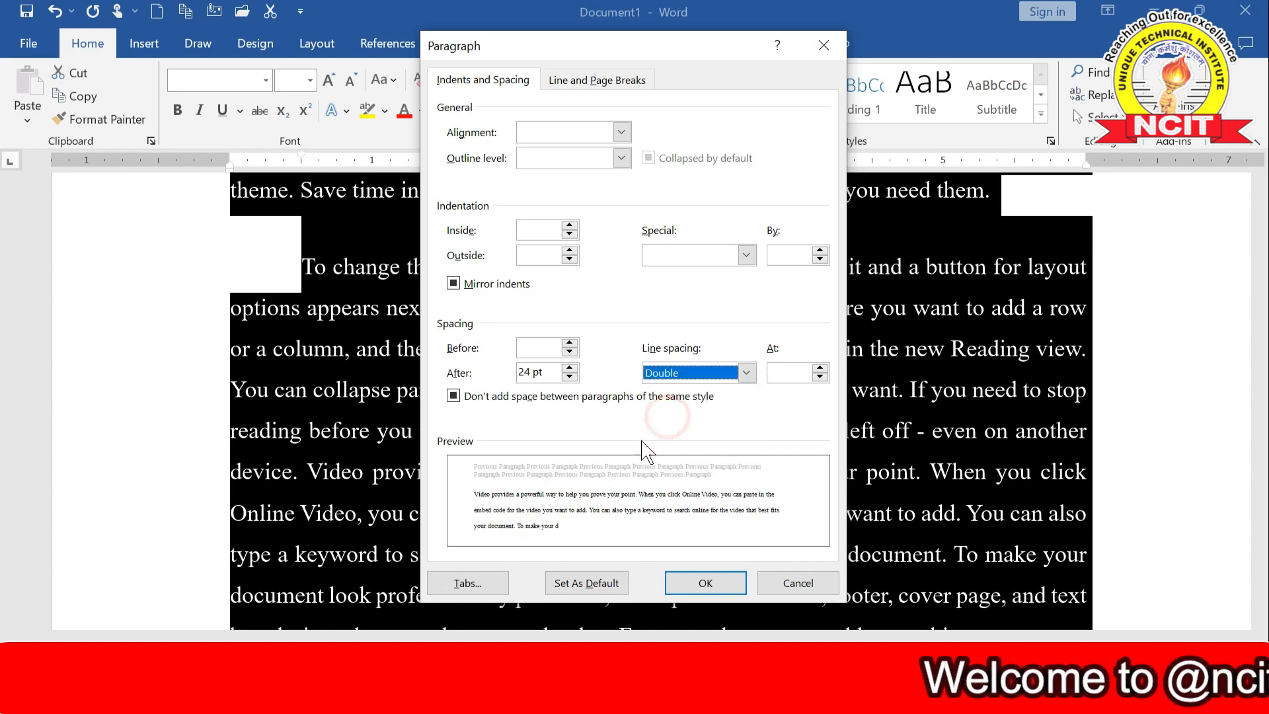
Set the line spacing of the selected text to Multiple at 6 and apply the paragraph settings.
click(744, 373)
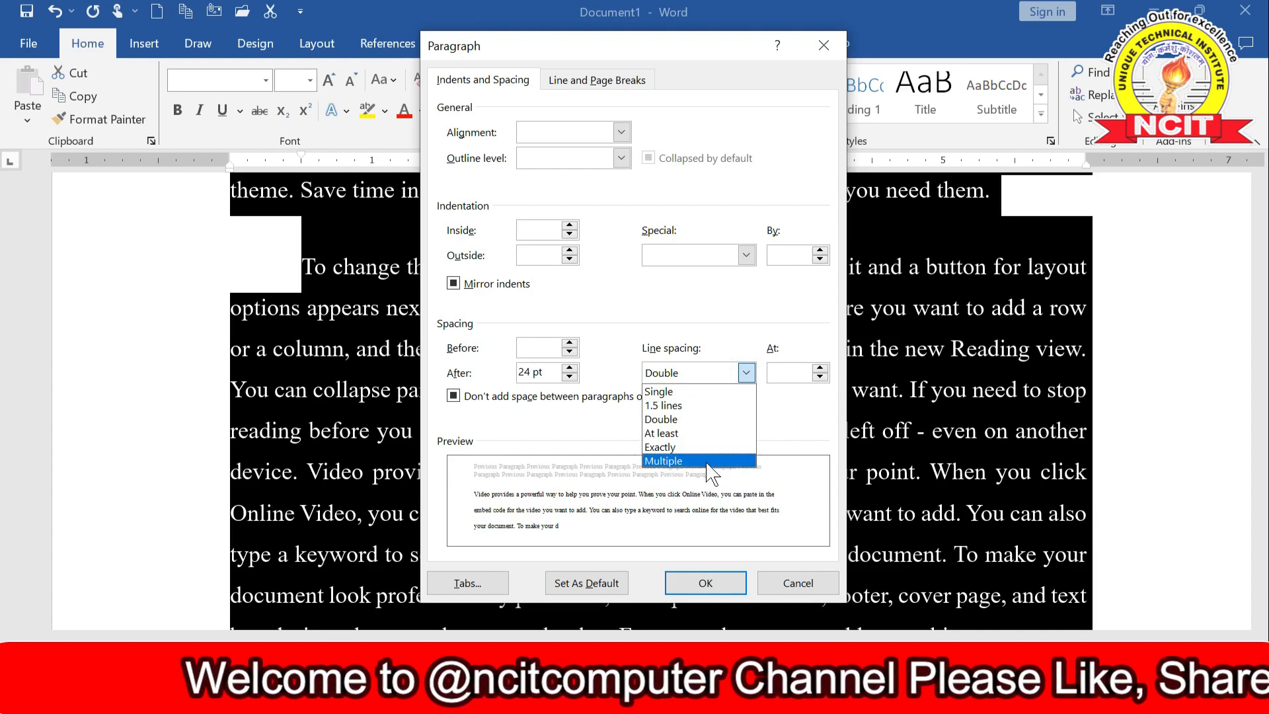
click(800, 424)
click(819, 369)
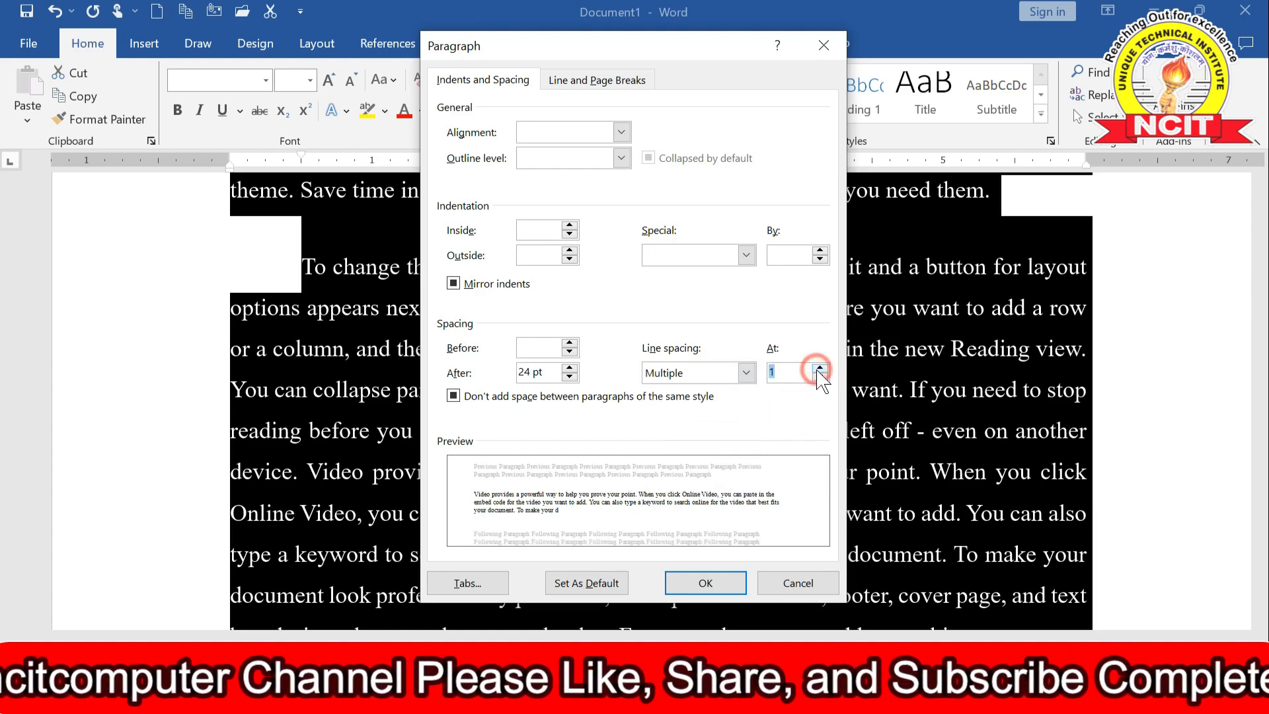
click(819, 369)
click(819, 369)
click(819, 370)
click(819, 369)
click(820, 369)
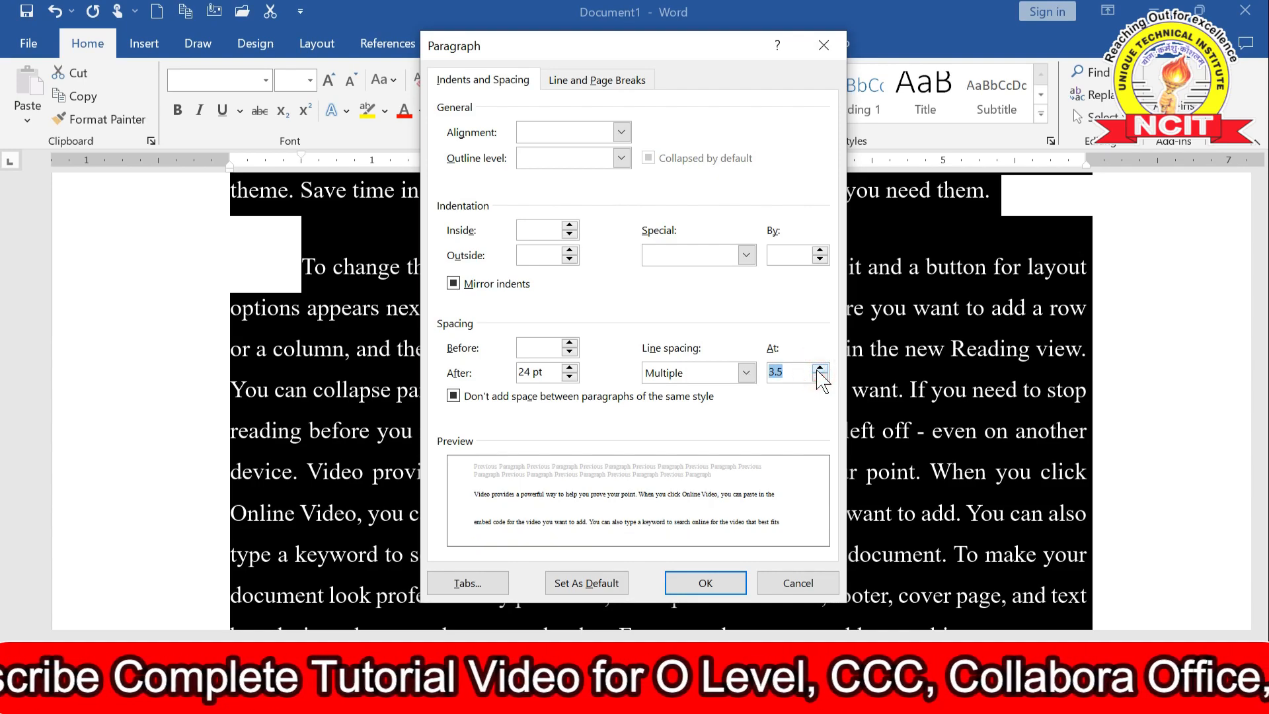
click(819, 369)
click(820, 369)
click(820, 368)
click(820, 369)
click(820, 368)
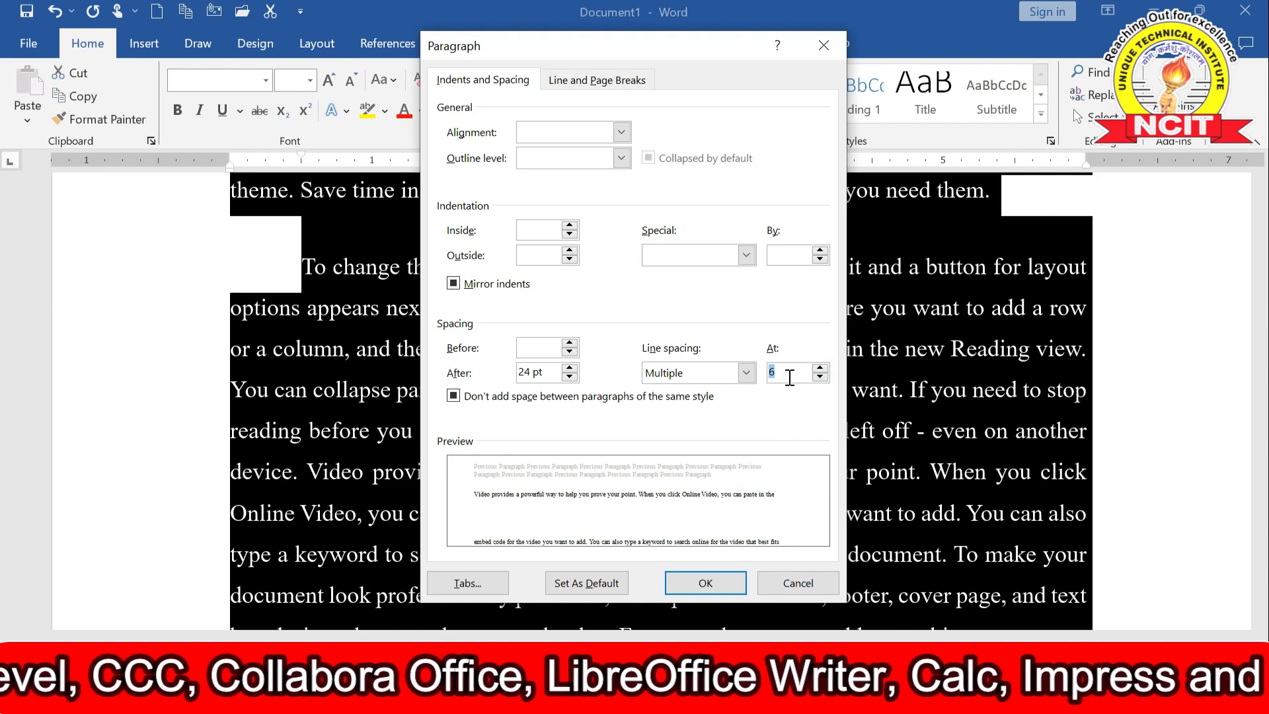
click(712, 582)
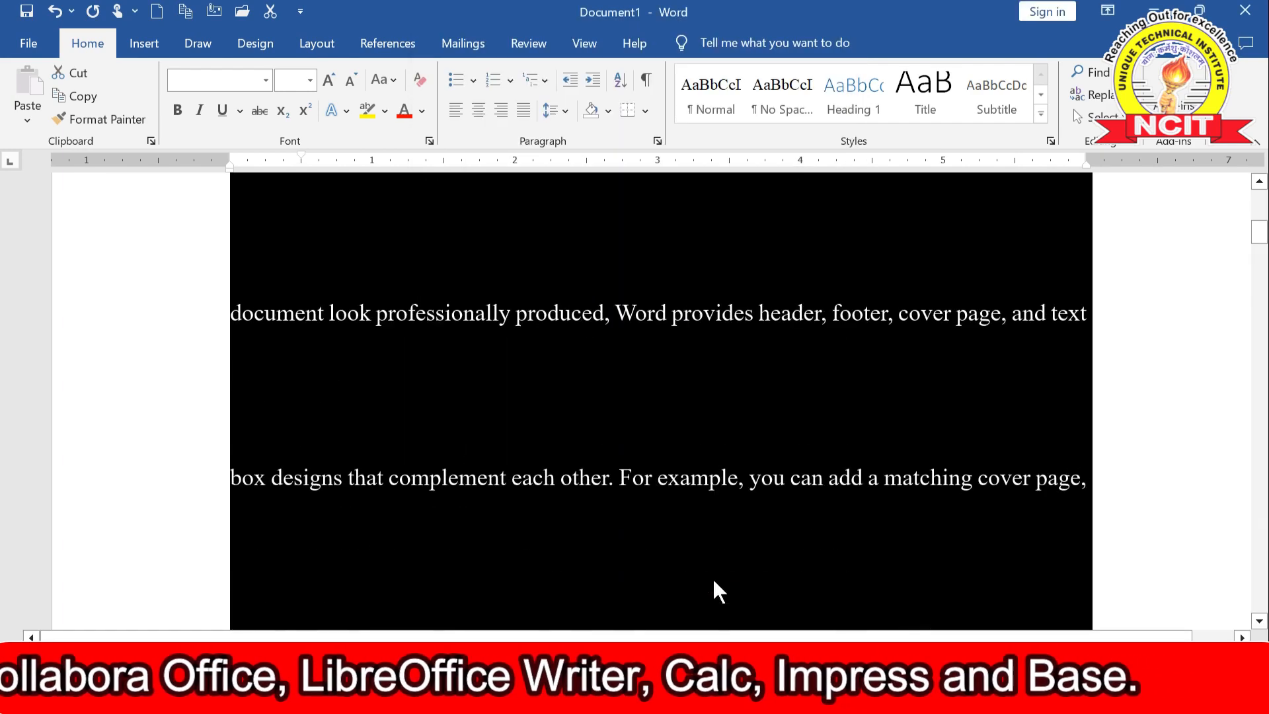
Check the widened spacing back to the document's beginning and undo the last paragraph spacing change.
scroll(635, 468, up, 3)
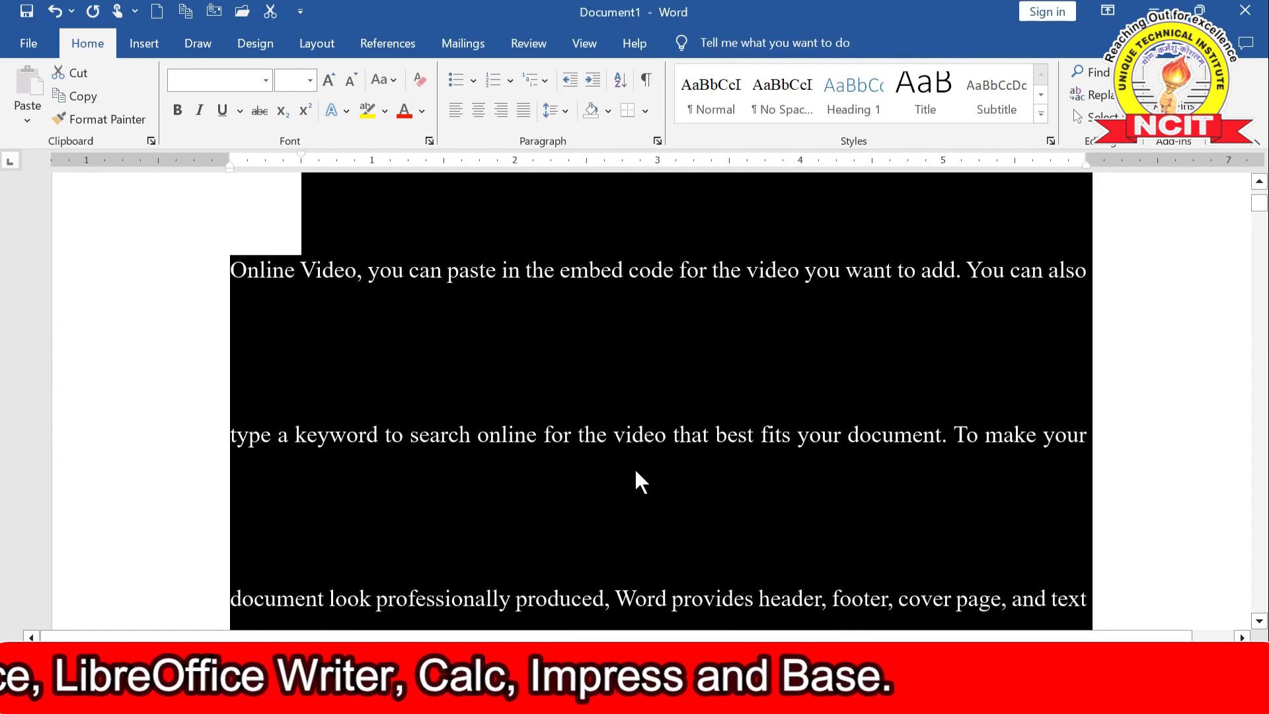
click(636, 459)
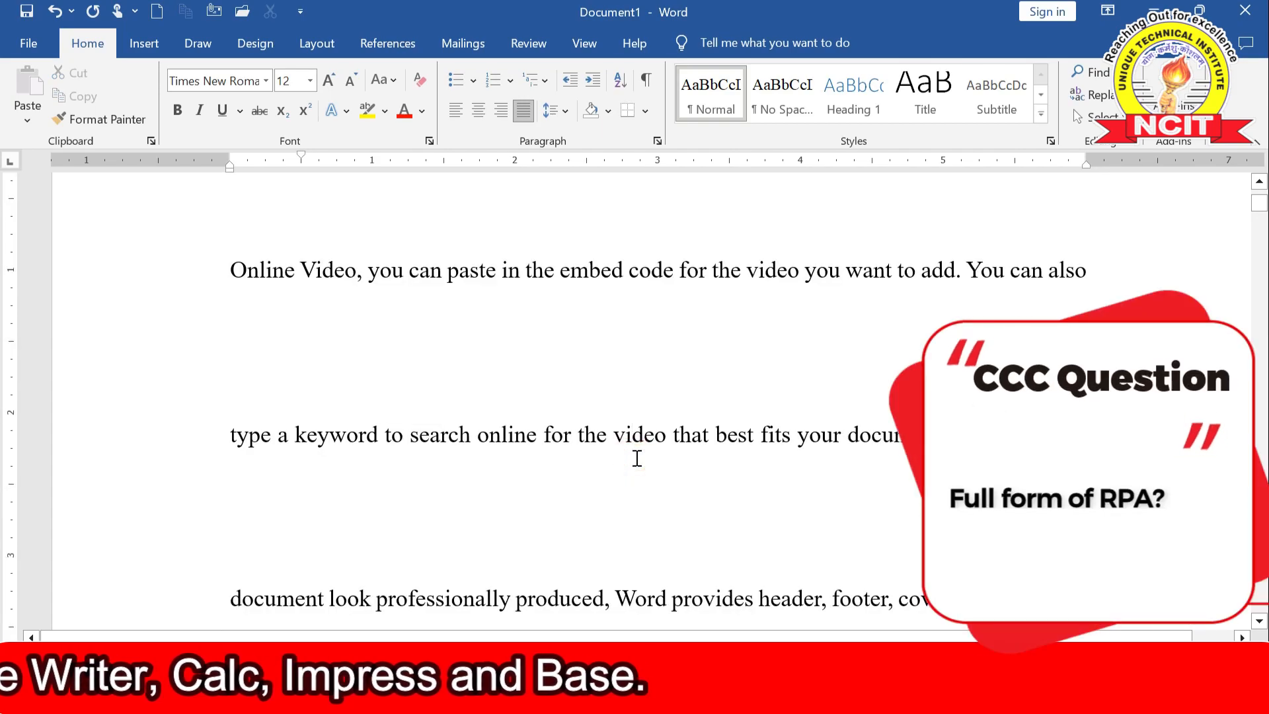
scroll(637, 458, up, 3)
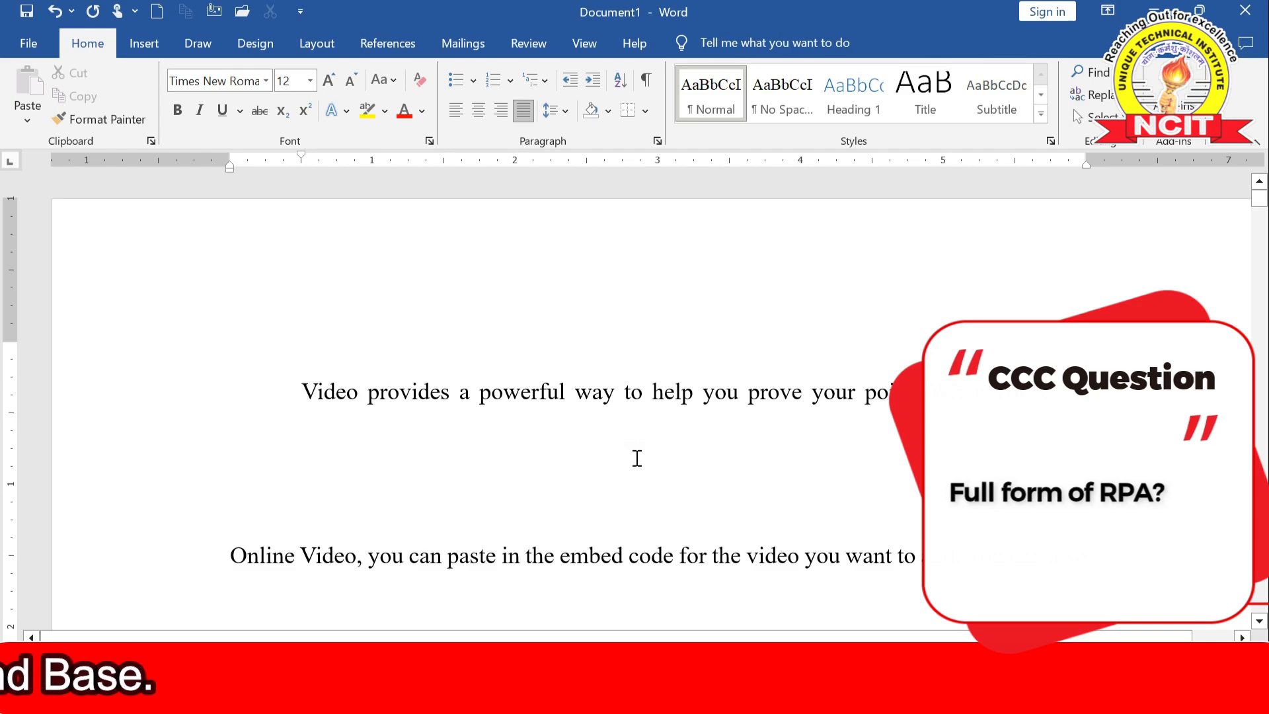
key(ctrl+a)
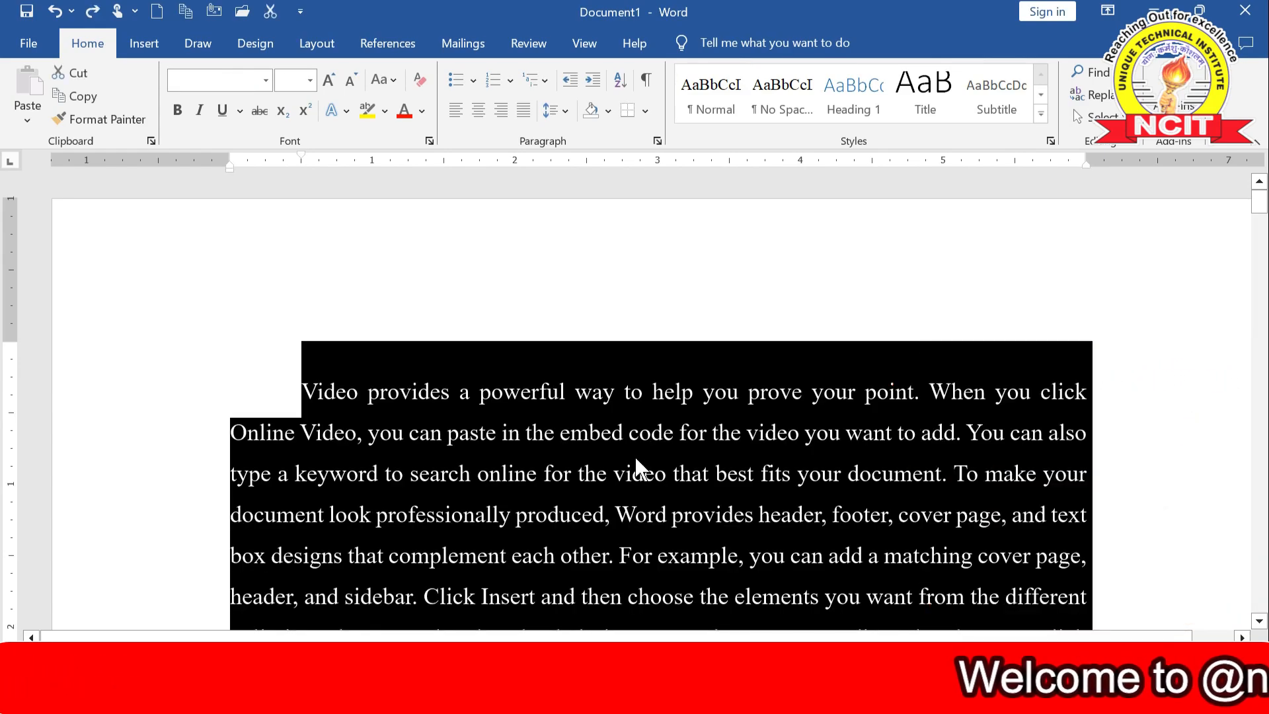
Review the preset line spacings and the add or remove paragraph space choices without applying any.
click(565, 112)
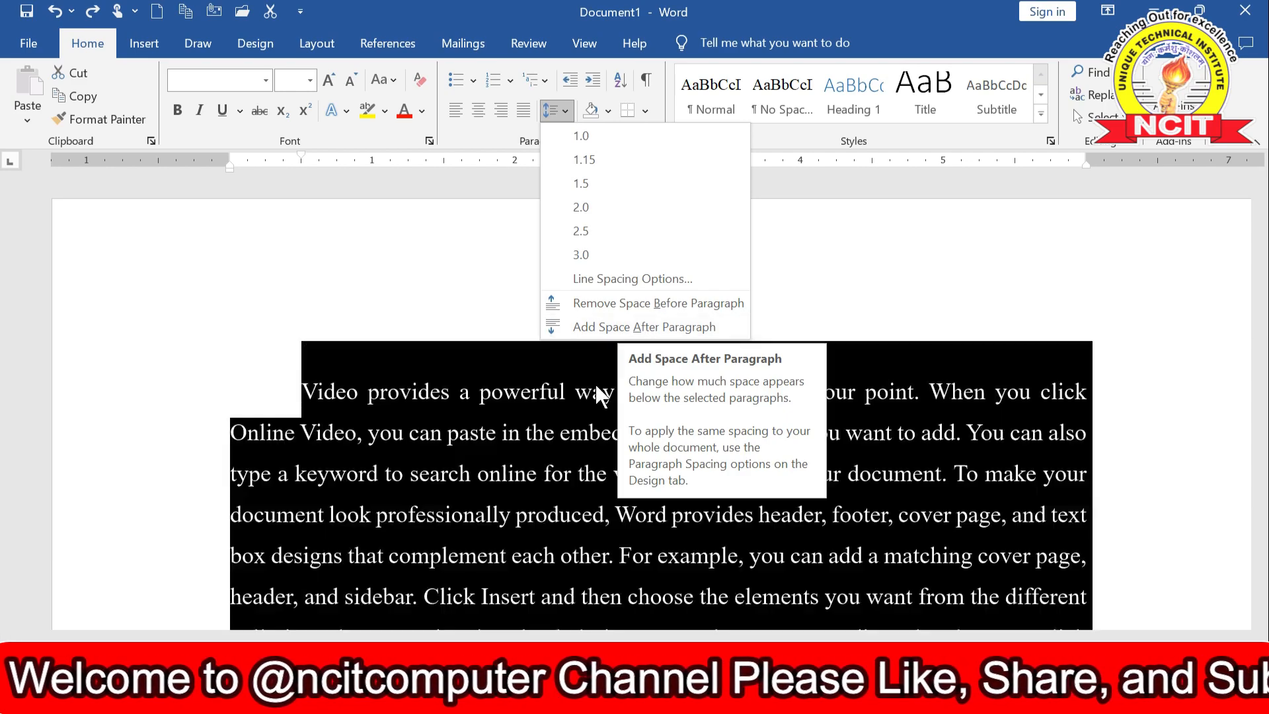
click(553, 416)
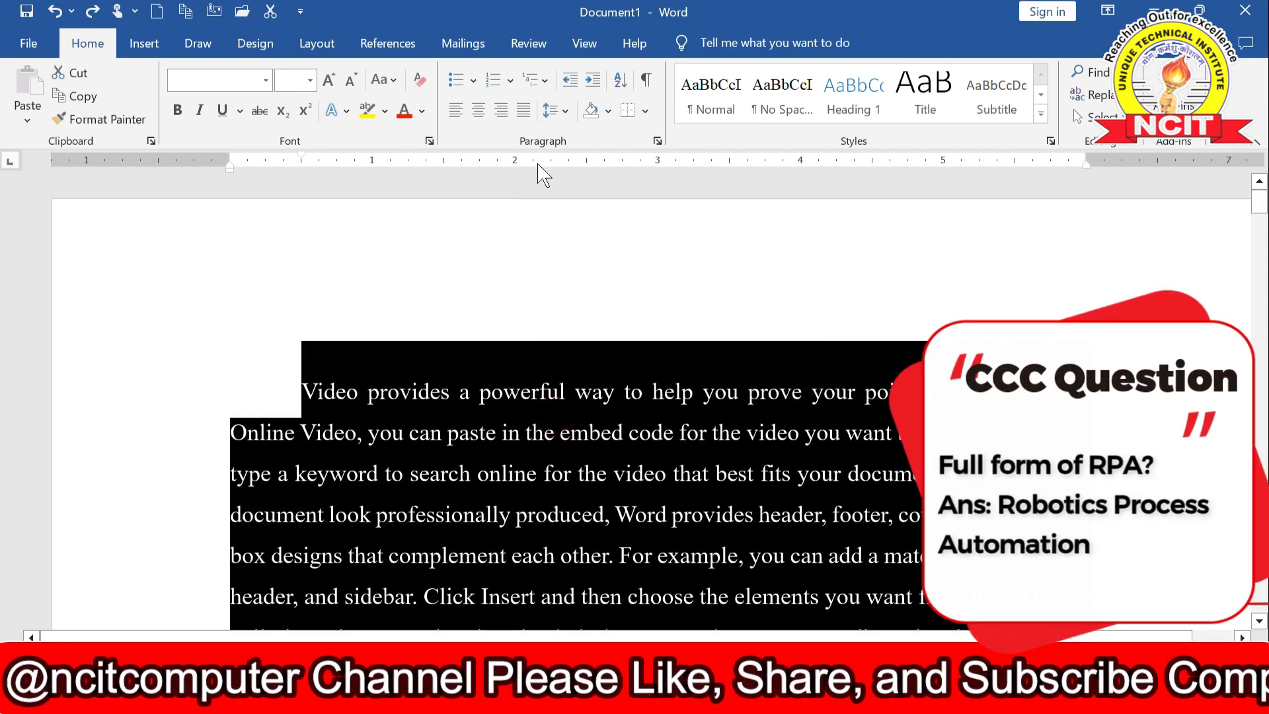